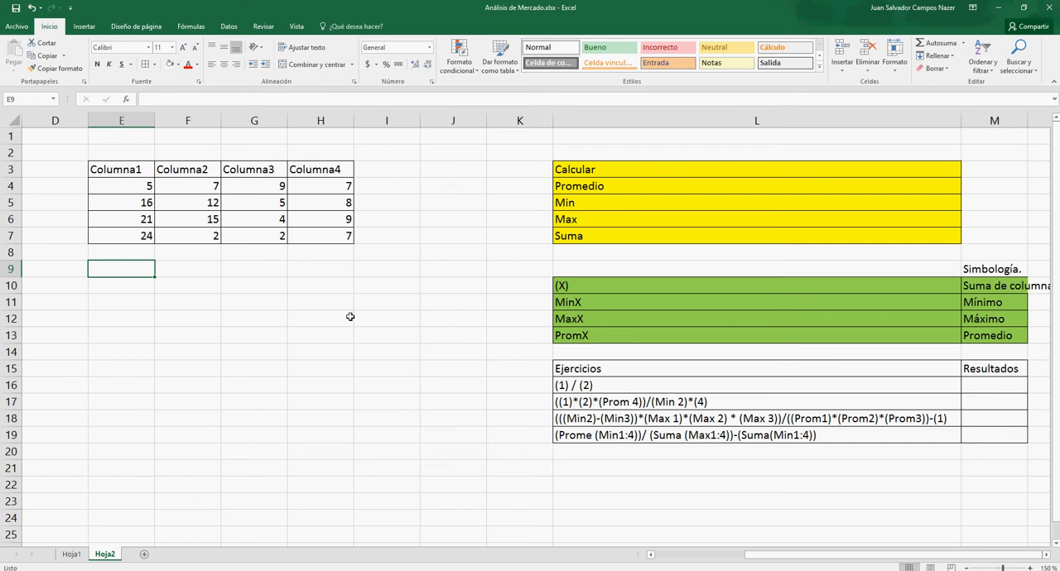
left_click(132, 247)
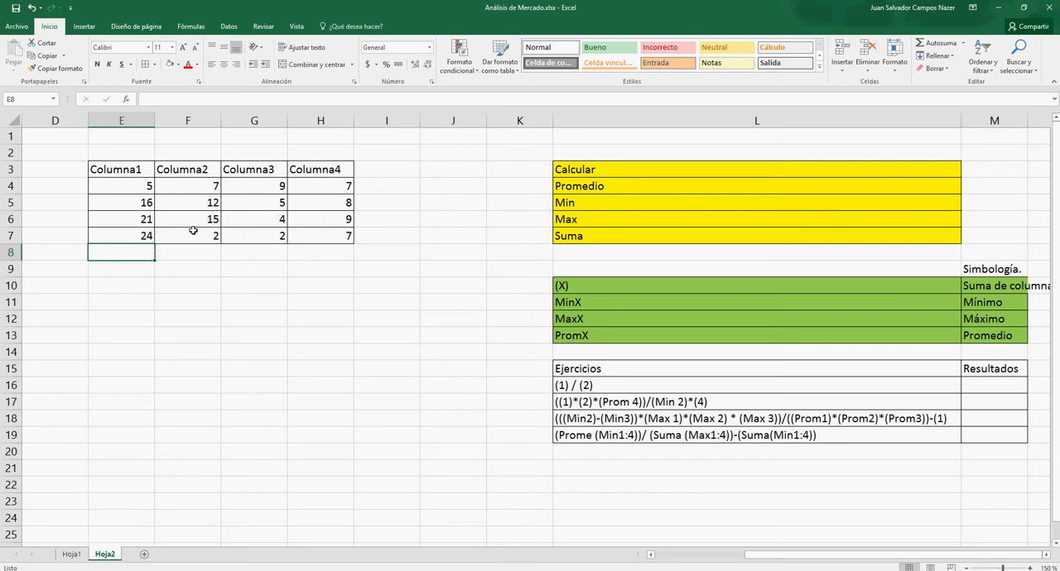
left_click(173, 257)
left_click(111, 251)
- Enter the row labels Promedio, Min, Max and Suma in cells D8 to D11
left_click(32, 254)
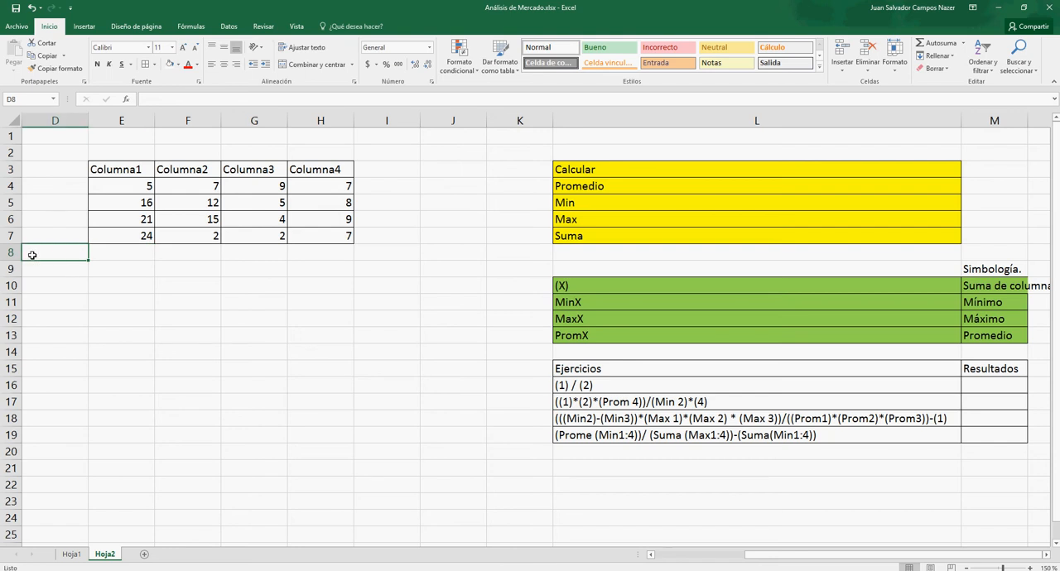
type("Promedio")
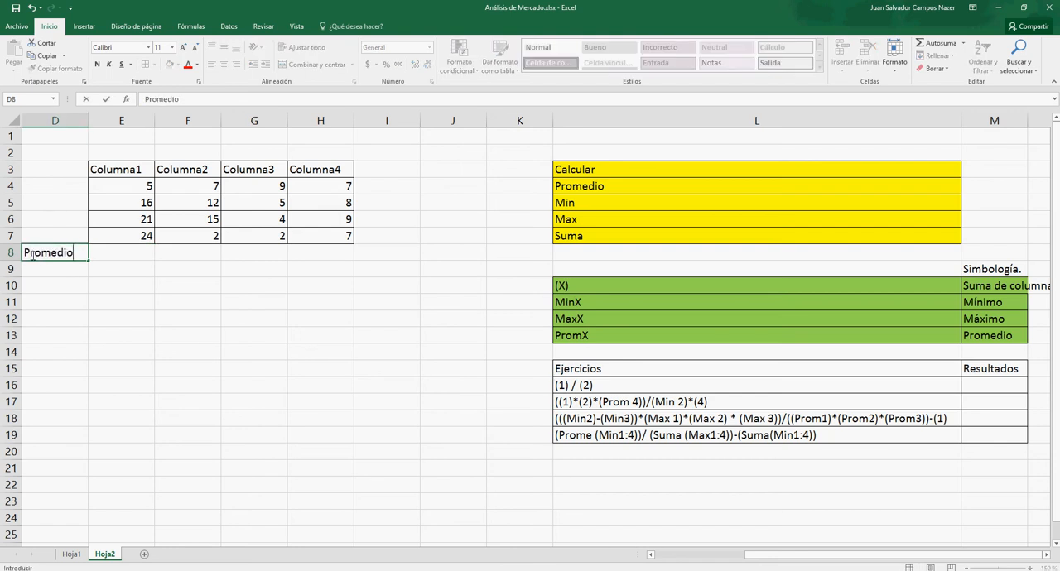
key("Return")
type("Min")
key("Return")
type("Max")
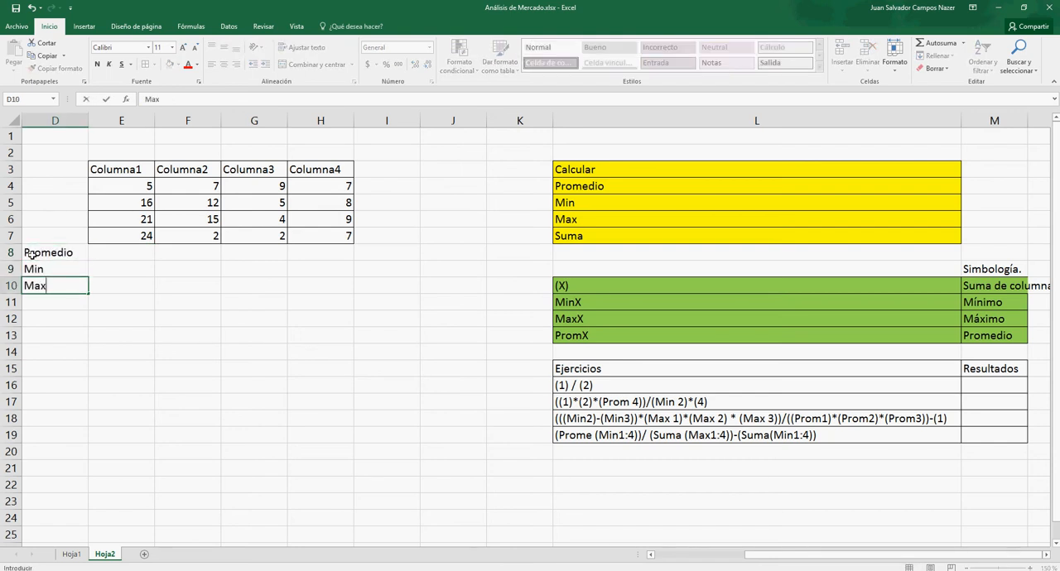
key("Return")
type("Suma")
key("Return")
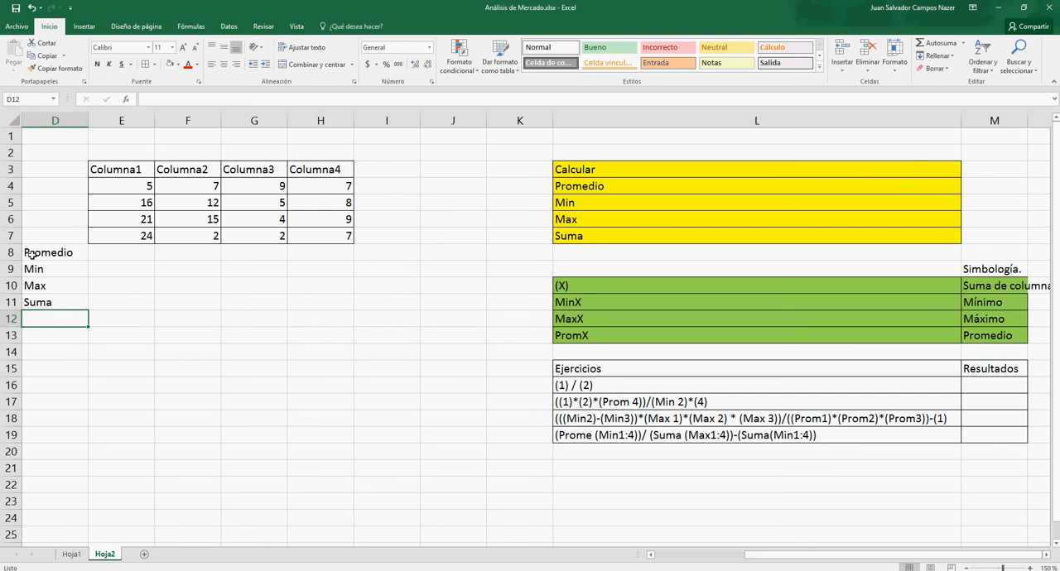
- Calculate the average of E4:E7 in E8 with PROMEDIO and fill the formula across to H8
left_click(101, 251)
type("=P")
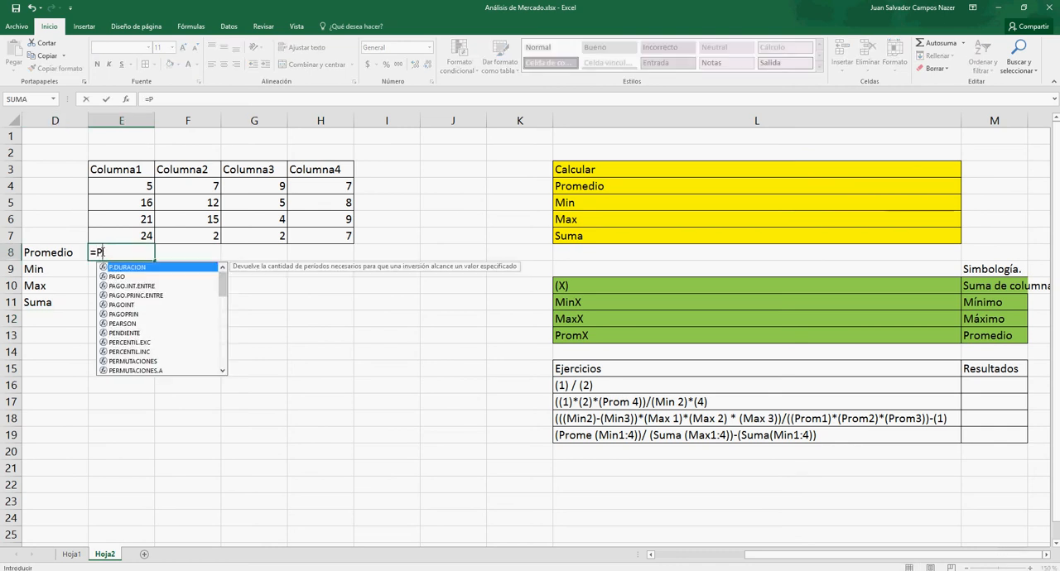
type("romedio")
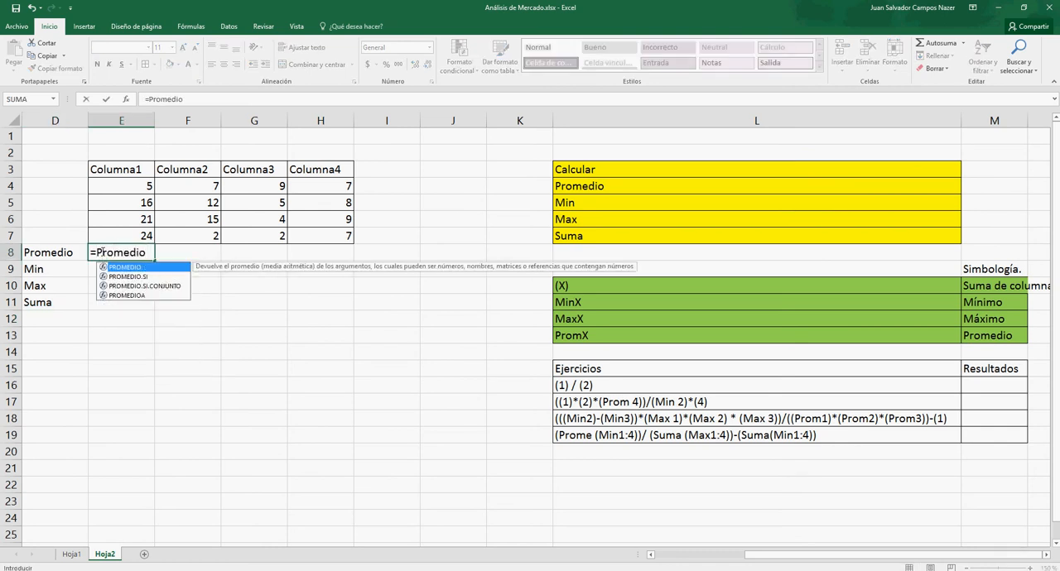
type("(")
left_click_drag(141, 183, 138, 232)
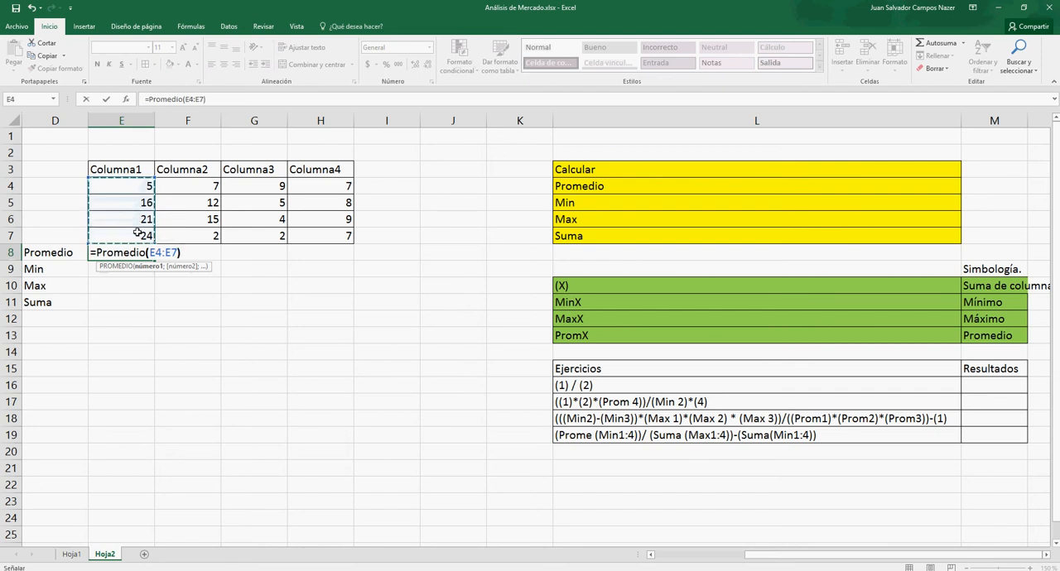
type(")")
key("Return")
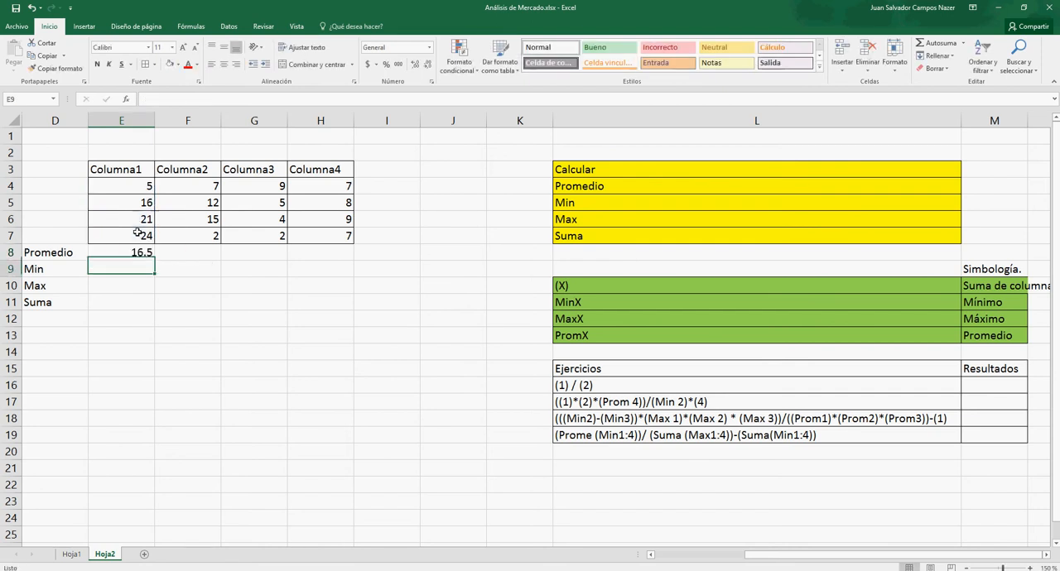
left_click(134, 252)
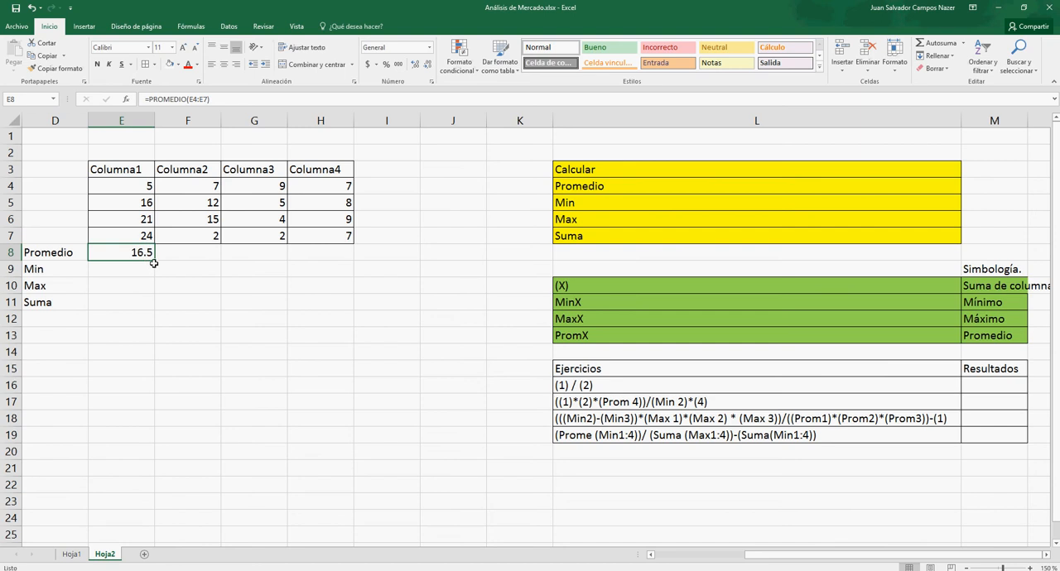
left_click_drag(157, 261, 332, 254)
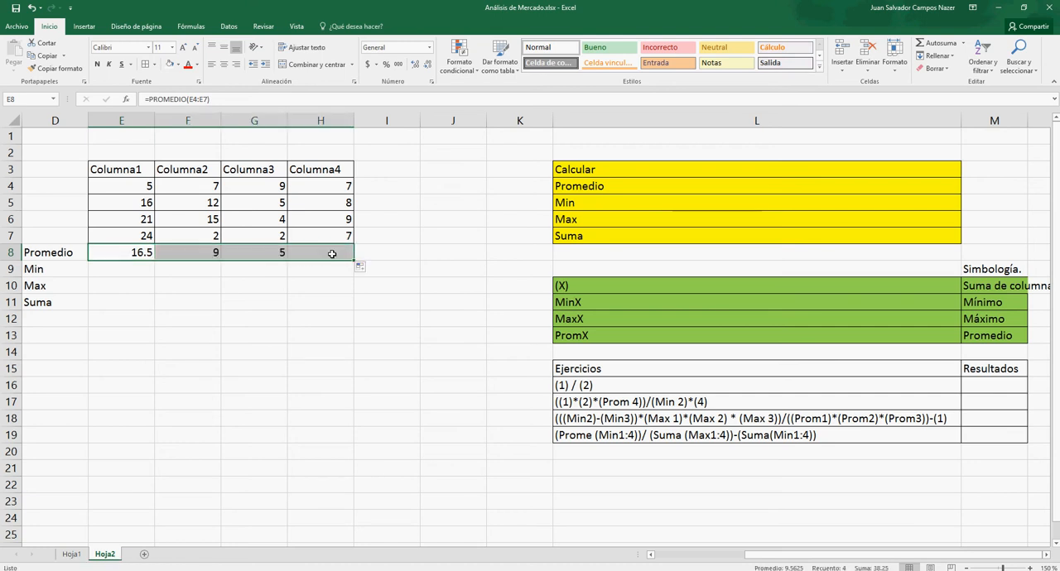
- Inspect the copied PROMEDIO formulas in F8, H8 and G8 and the original in E8 to check their referenced ranges
double_click(179, 253)
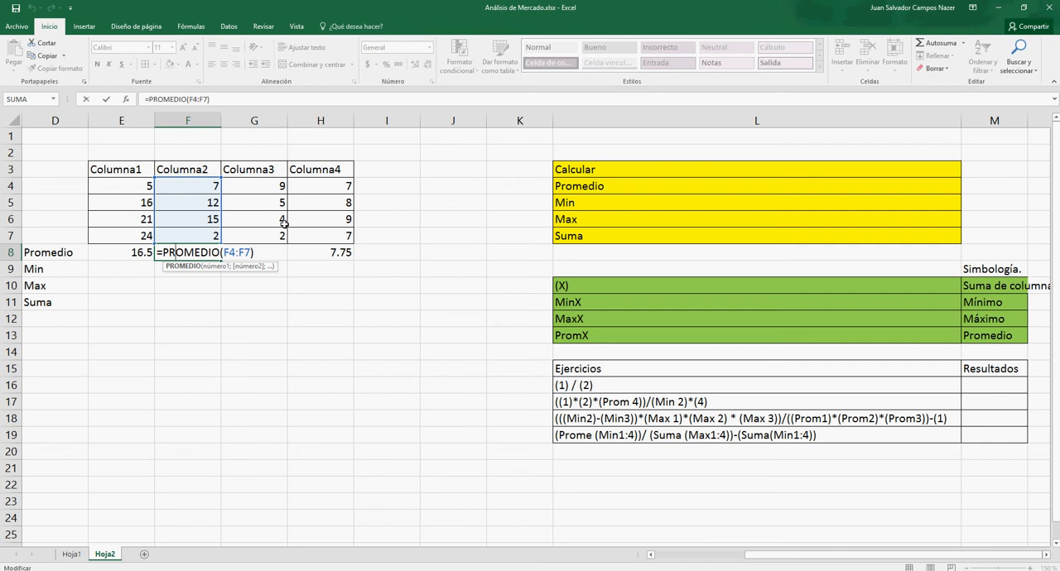
key("Escape")
double_click(325, 252)
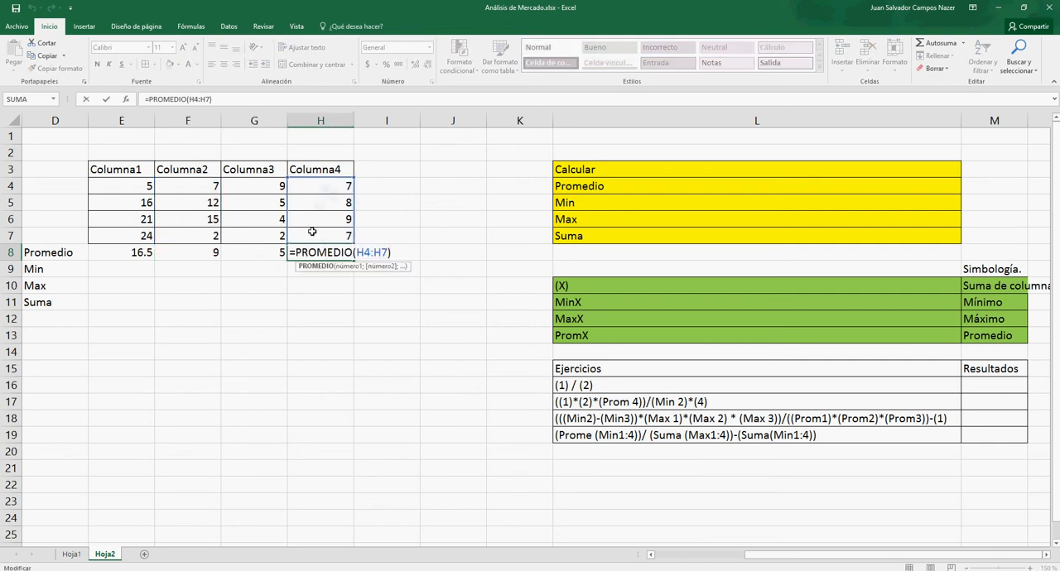
key("Escape")
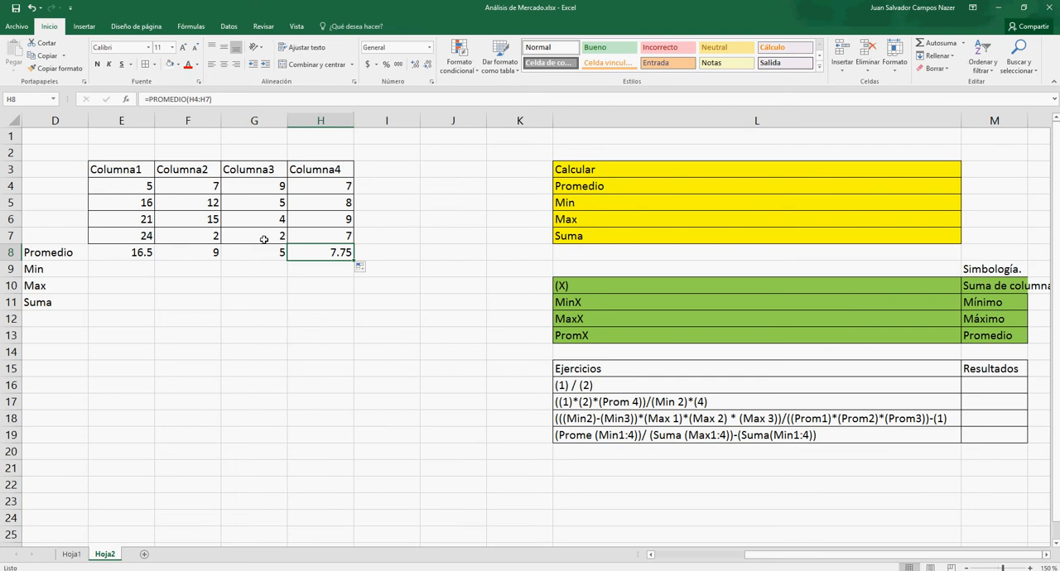
double_click(252, 255)
key("Escape")
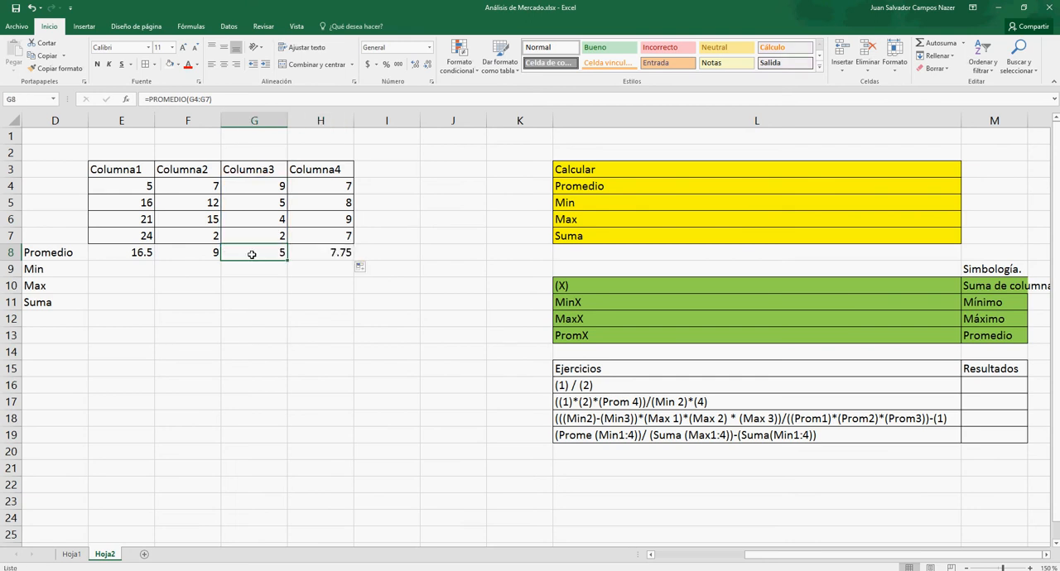
double_click(139, 252)
key("Escape")
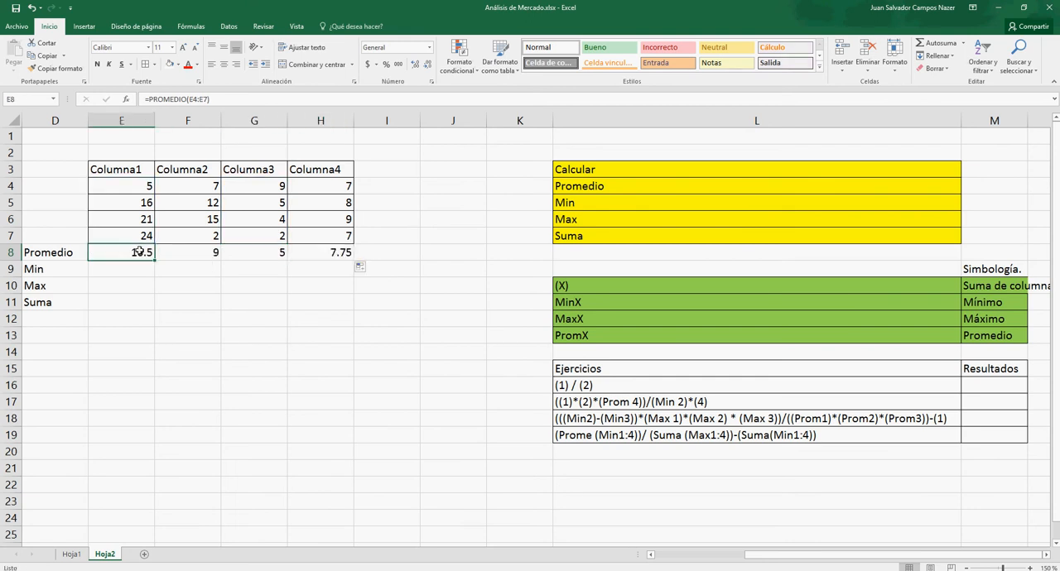
- Calculate the minimum of E4:E7 in E9 with MIN and fill the formula across to H9
left_click(121, 266)
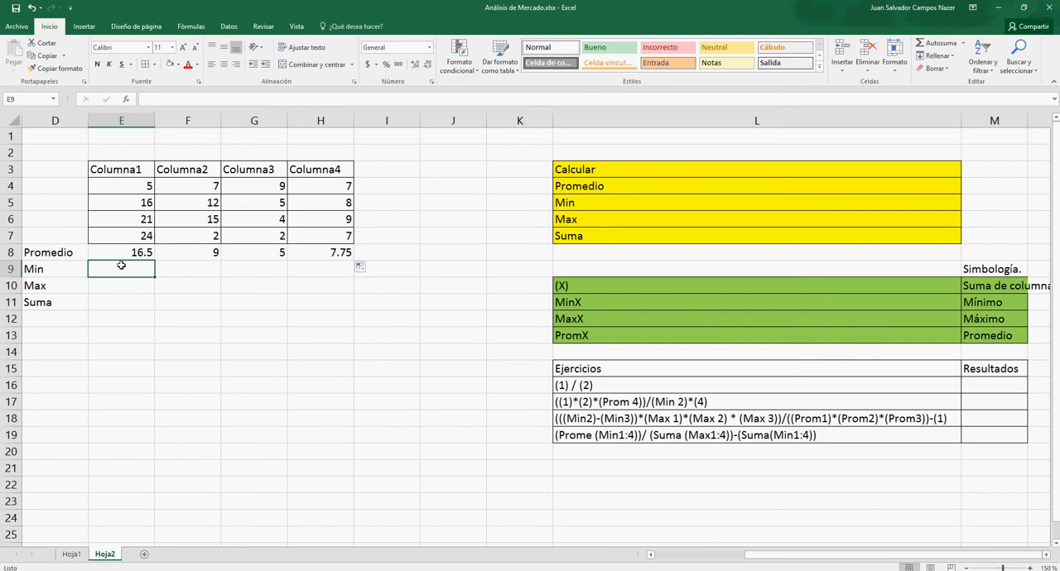
type("=Min(")
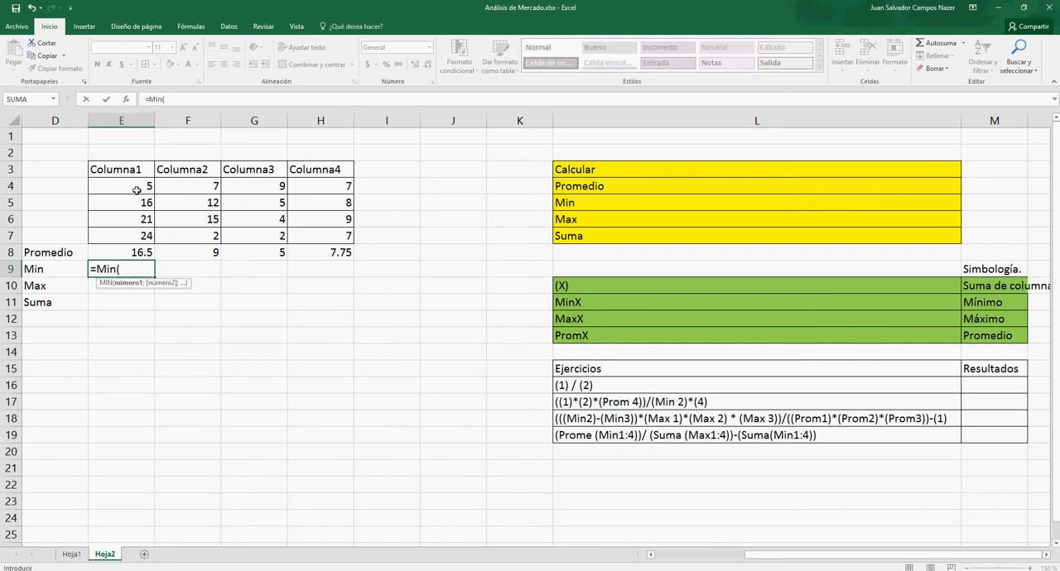
left_click_drag(137, 190, 130, 236)
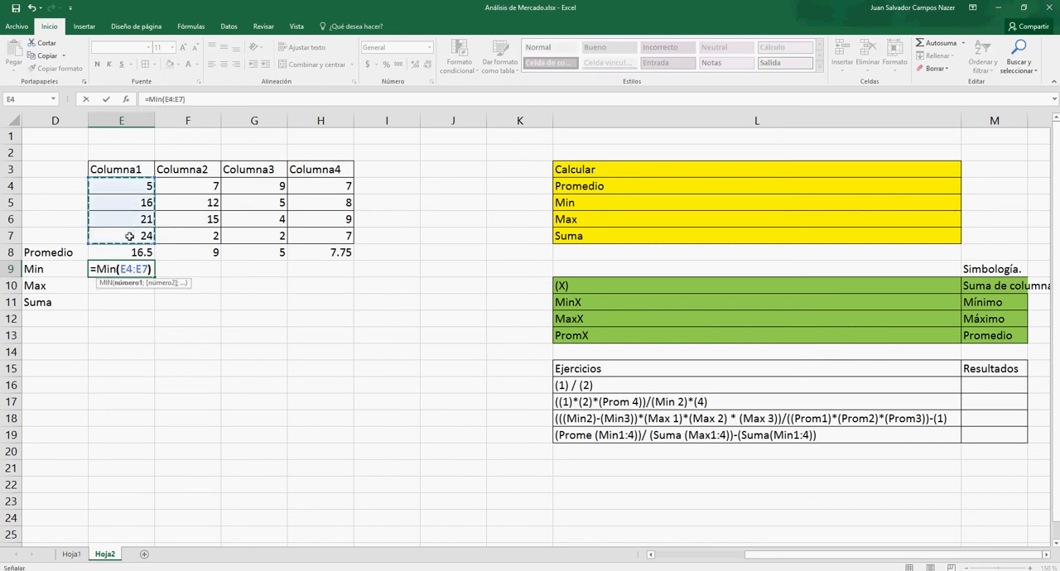
key("Return")
left_click(131, 266)
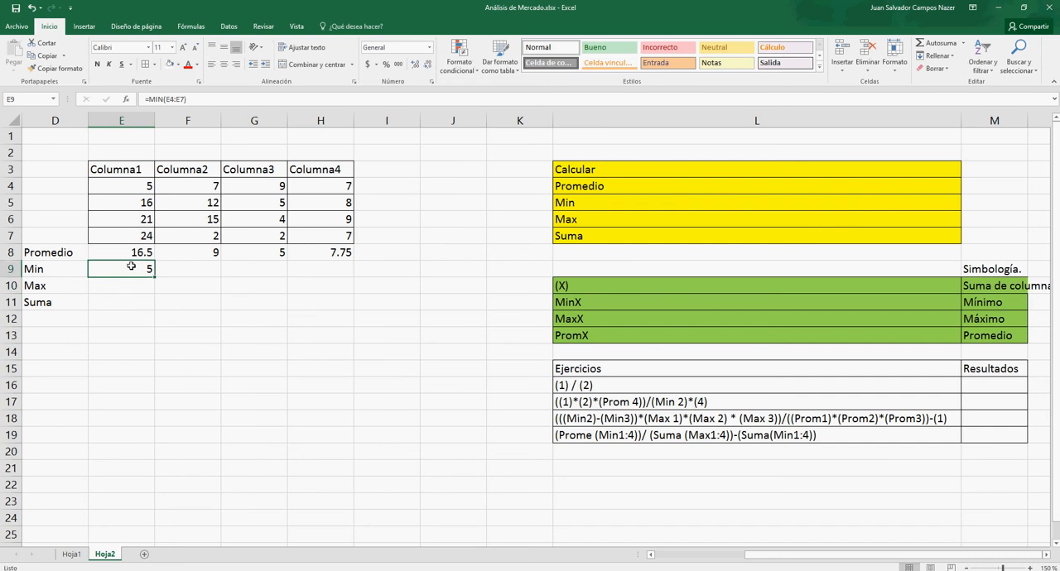
left_click_drag(154, 275, 326, 276)
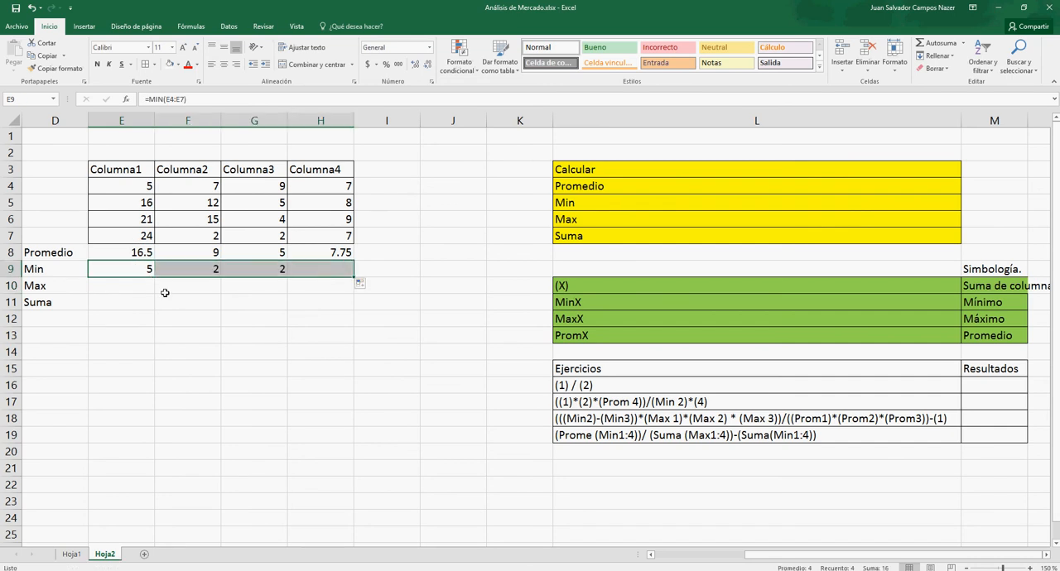
- Calculate the maximum of E4:E7 in E10 with MAX and fill the formula across to H10
left_click(117, 289)
type("=Max(")
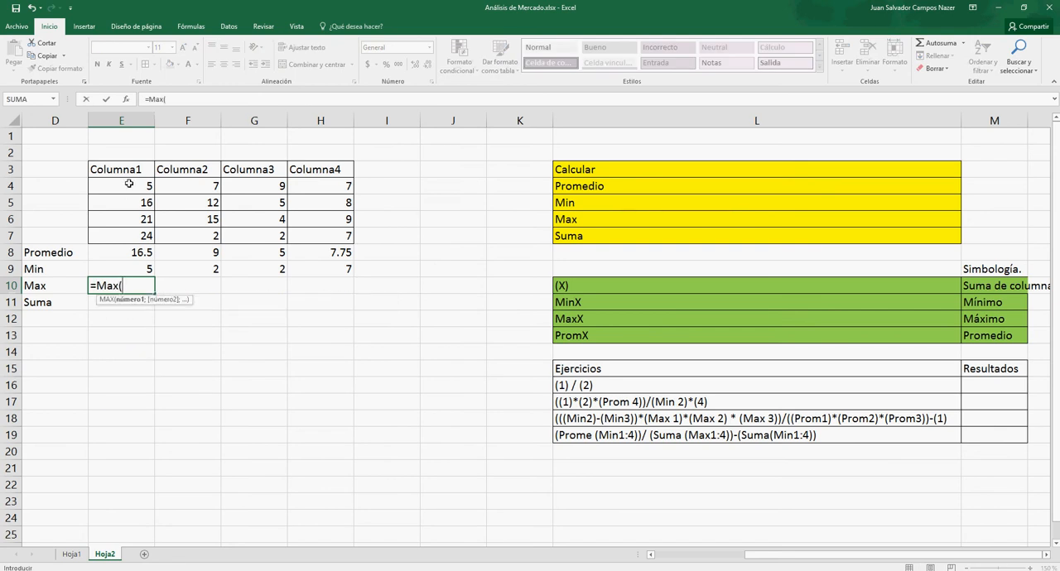
left_click_drag(129, 188, 128, 233)
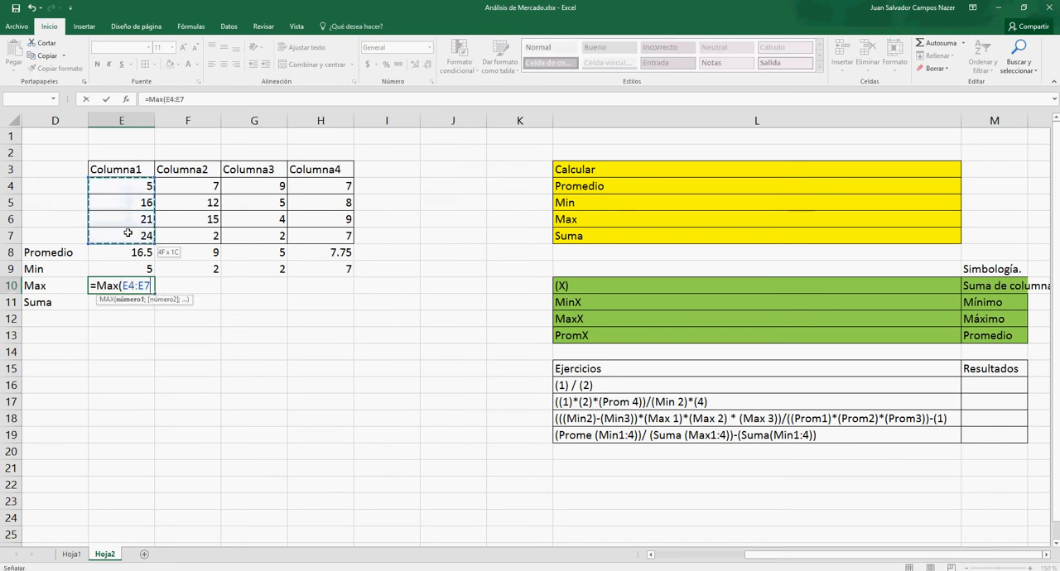
type(")")
key("Return")
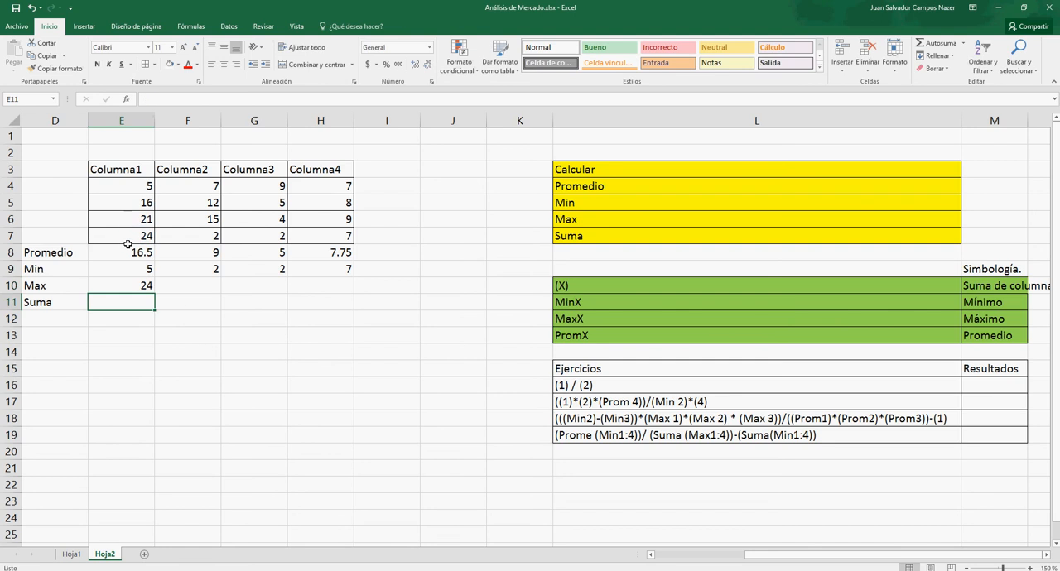
left_click(123, 288)
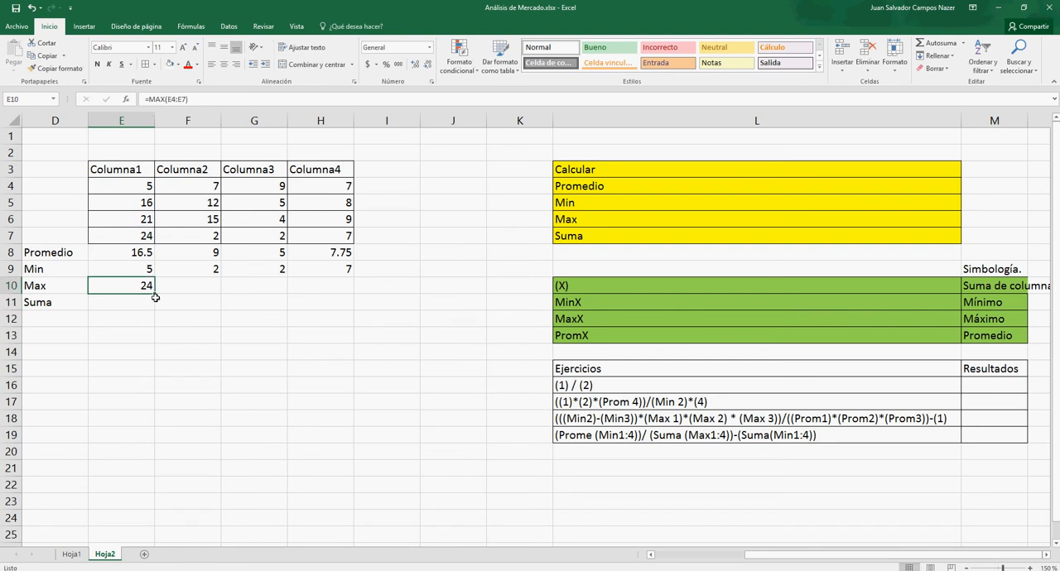
left_click_drag(155, 297, 301, 287)
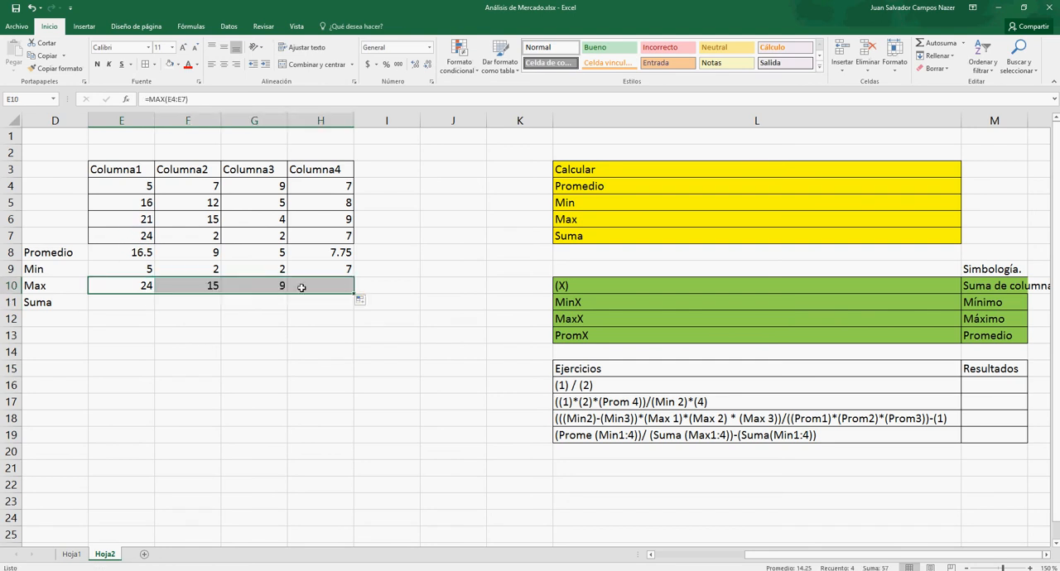
left_click(124, 301)
type("=")
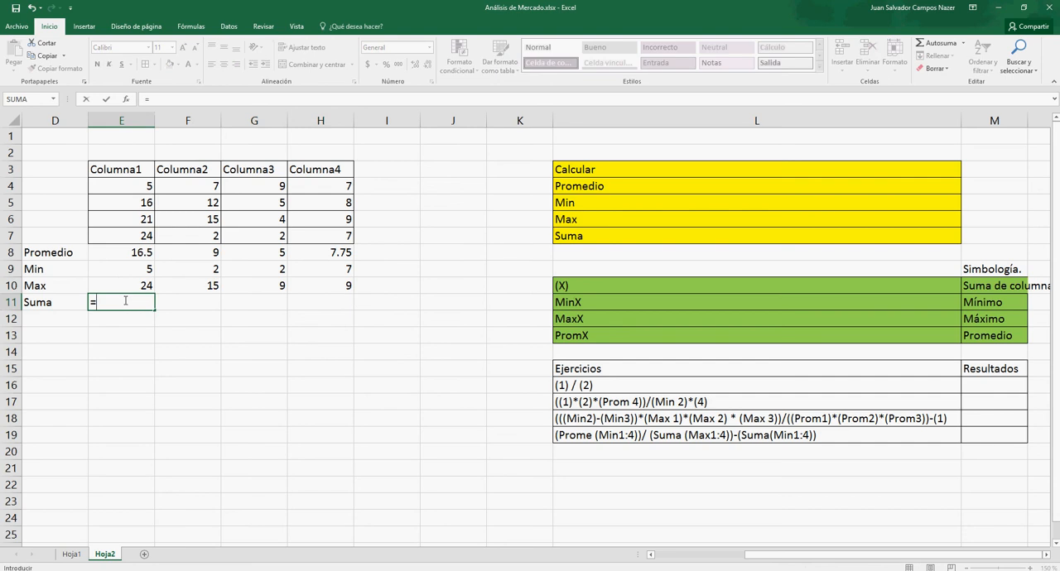
left_click(113, 189)
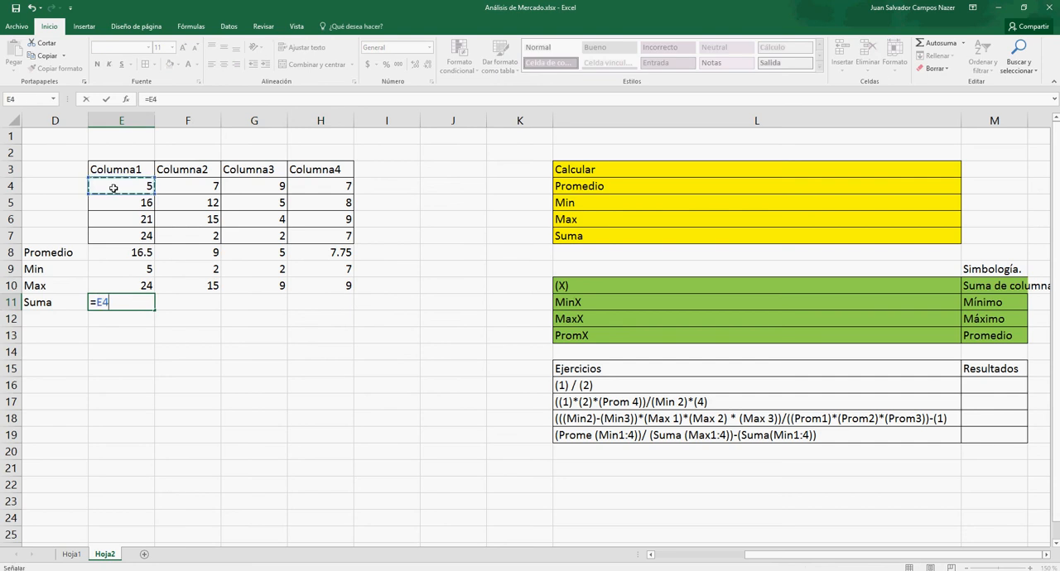
type("+")
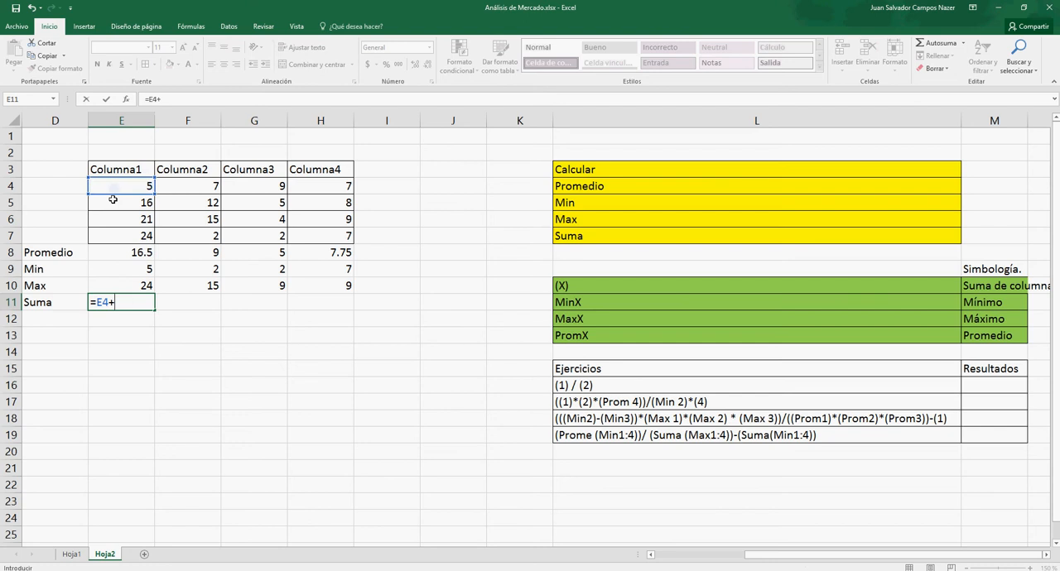
left_click(113, 199)
type("+")
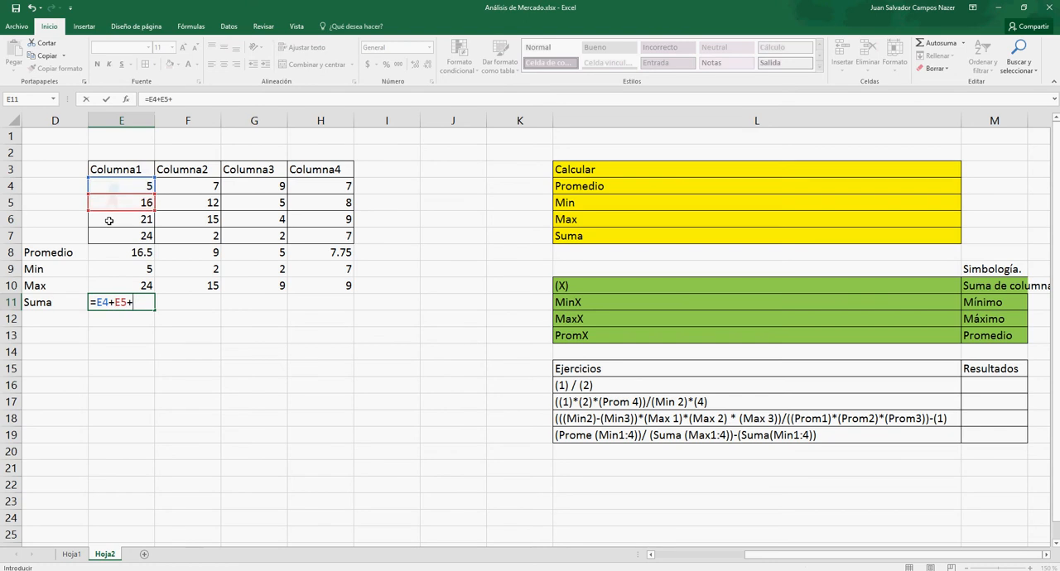
left_click(108, 224)
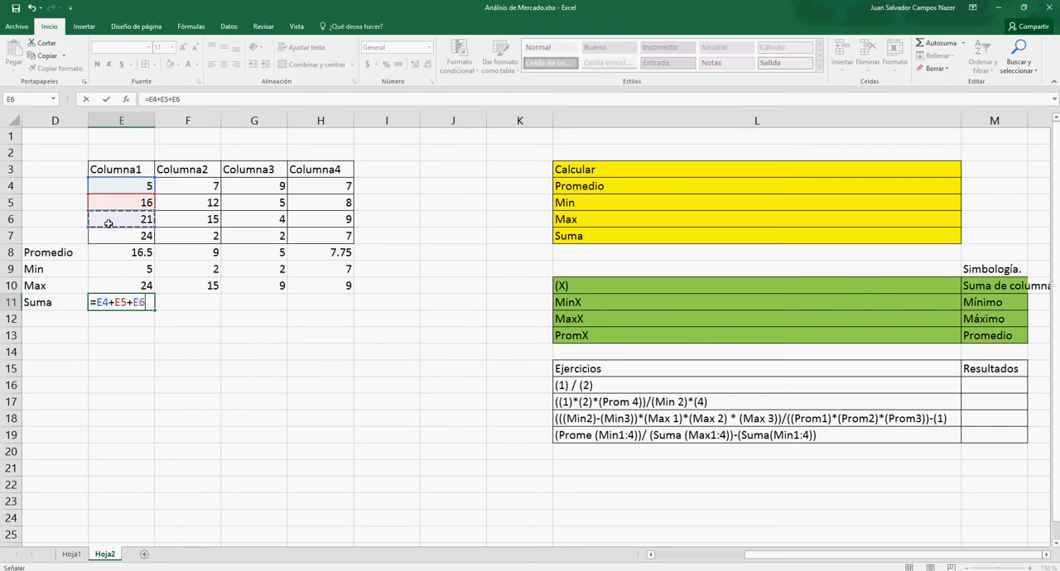
key("BackSpace")
key("BackSpace")
key("BackSpace")
key("BackSpace")
key("BackSpace")
key("BackSpace")
key("BackSpace")
key("BackSpace")
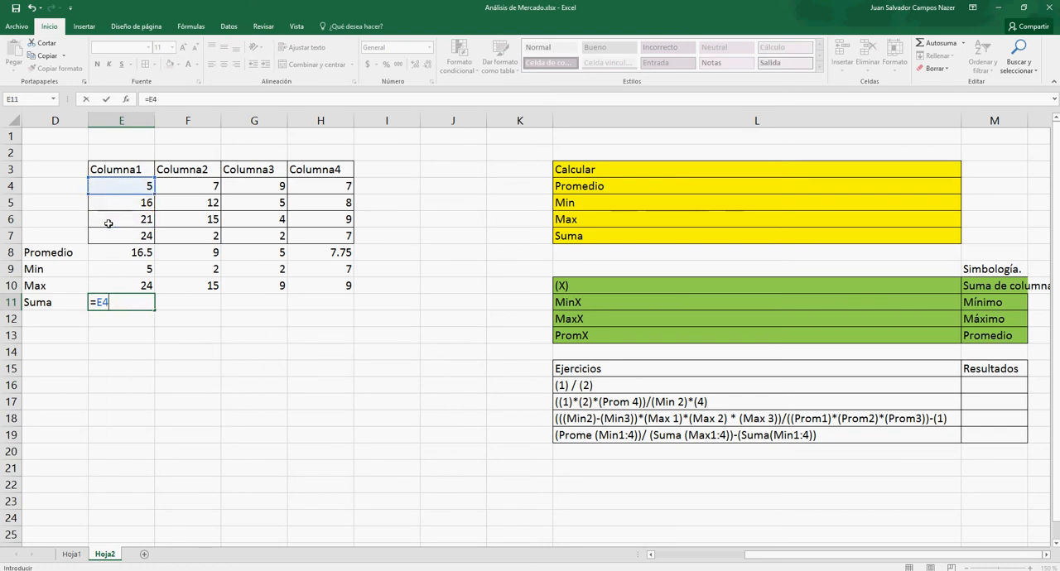
- Calculate the sum of E4:E7 in E11 with SUMA and fill the formula across to H11
type("Suma")
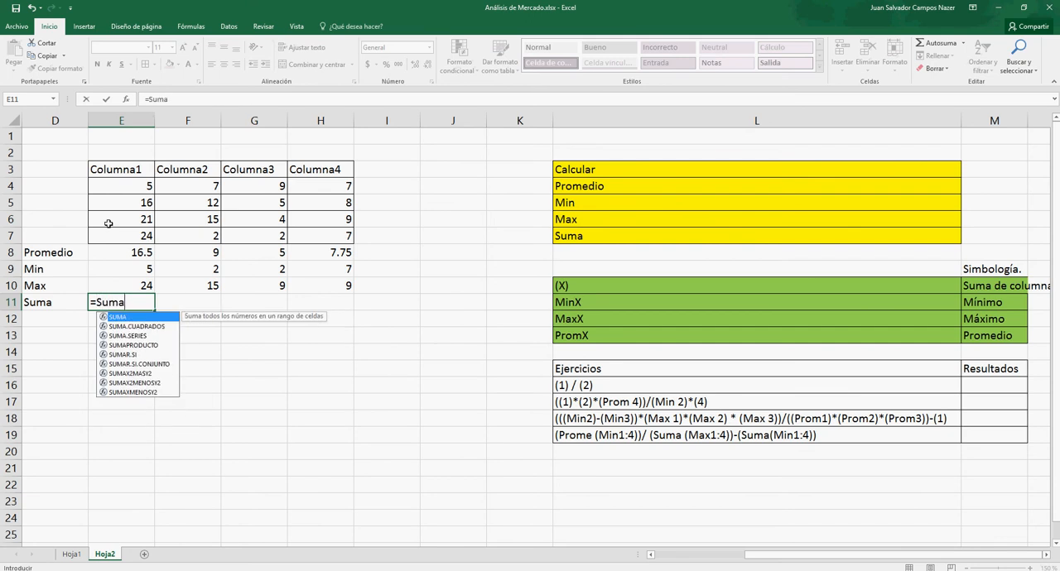
type("(")
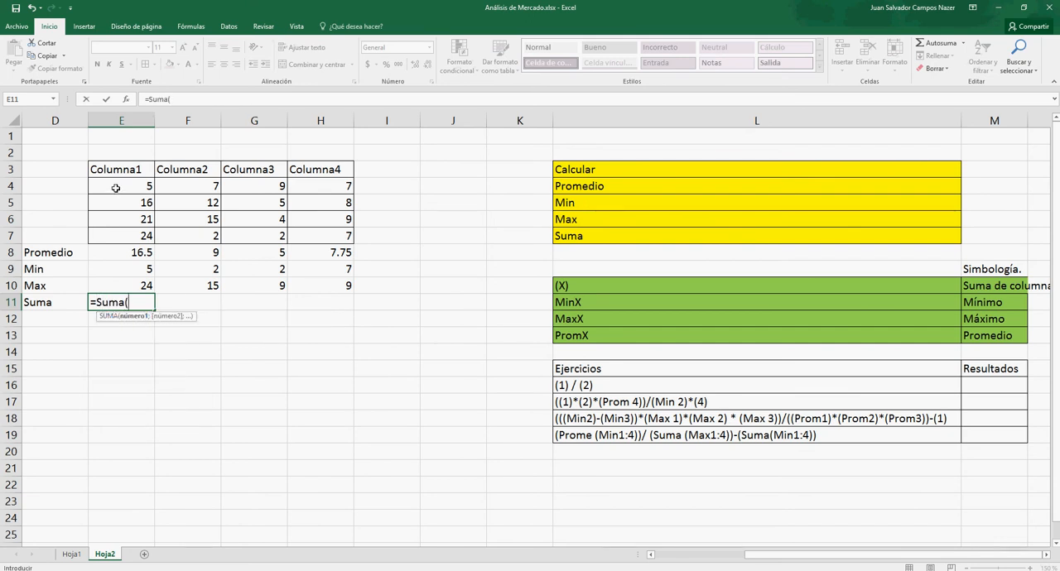
left_click_drag(116, 188, 111, 234)
type(")")
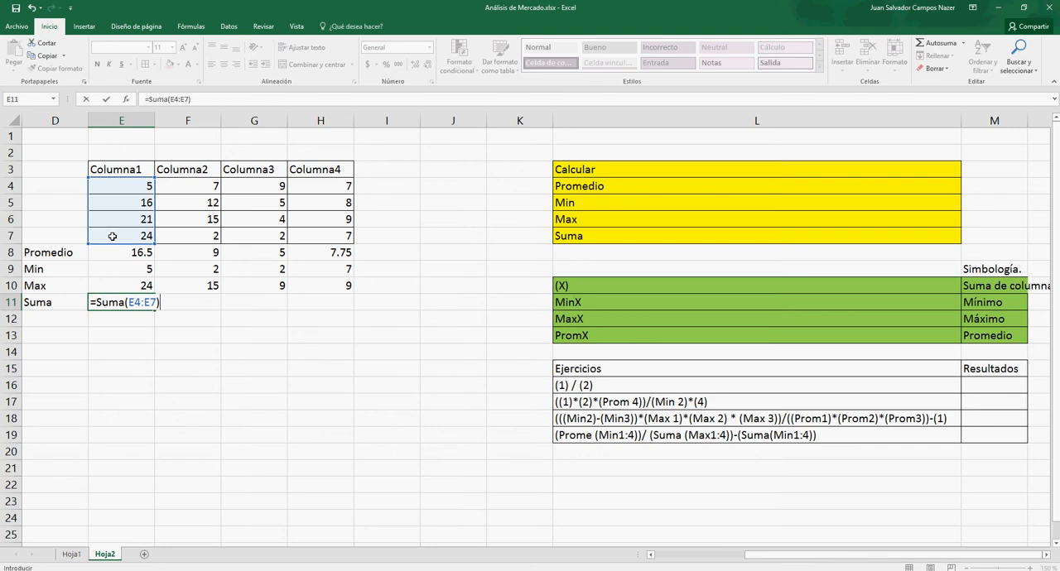
key("Return")
left_click(131, 302)
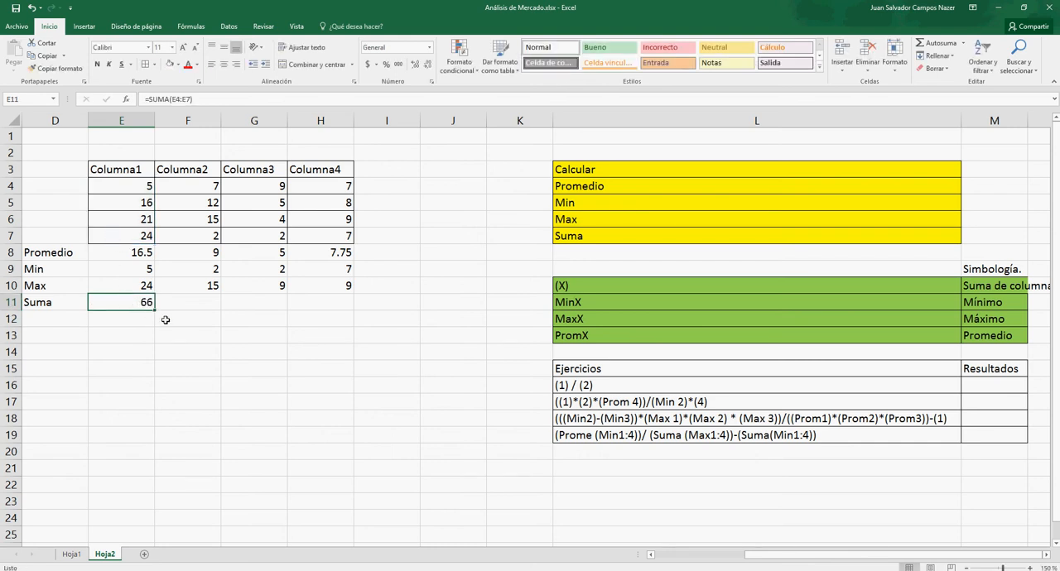
left_click_drag(154, 312, 339, 307)
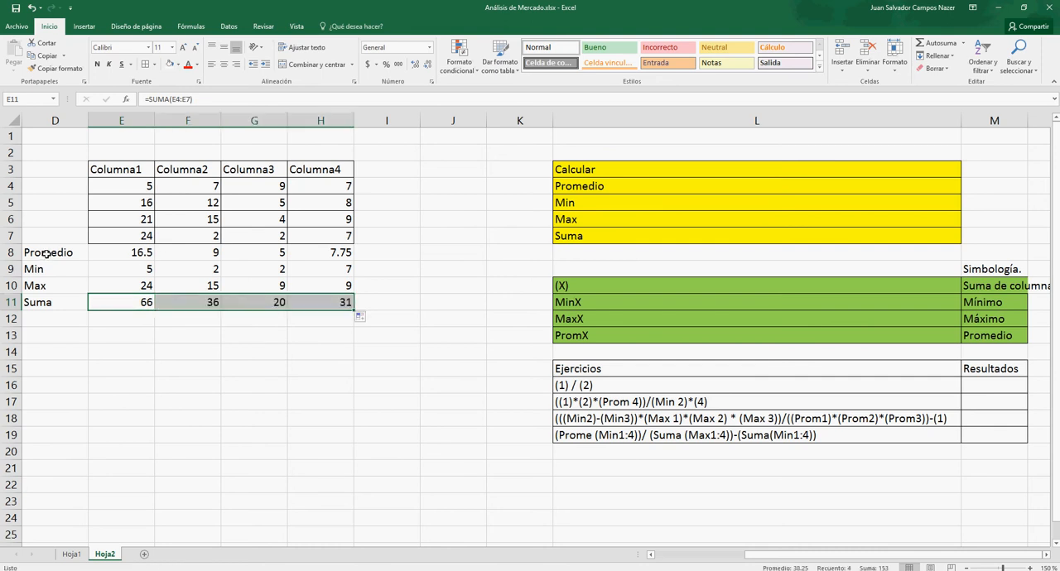
- Apply borders to all cells of the summary rows in D8:H11
left_click_drag(47, 254, 304, 304)
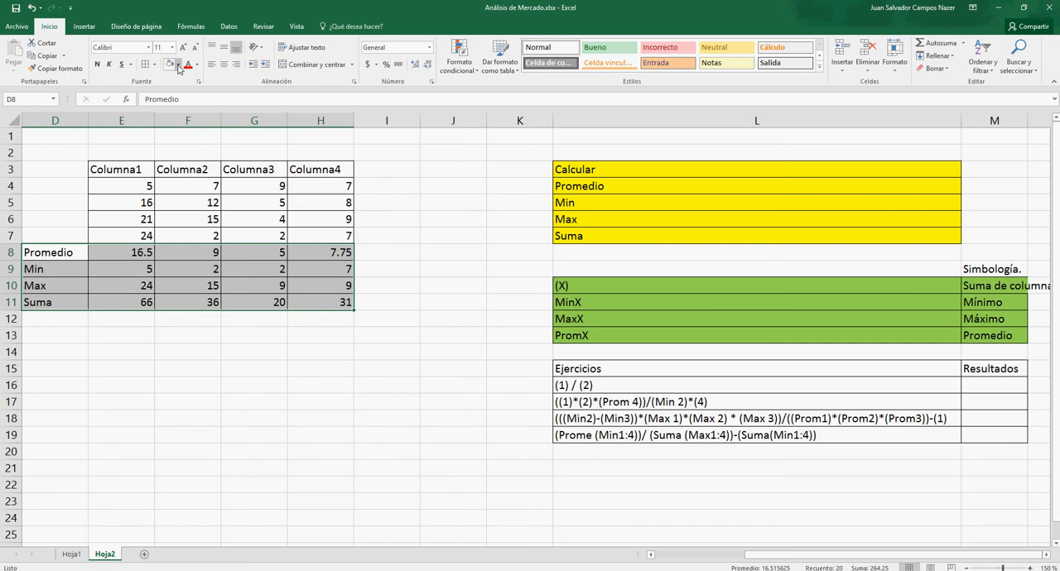
left_click(213, 351)
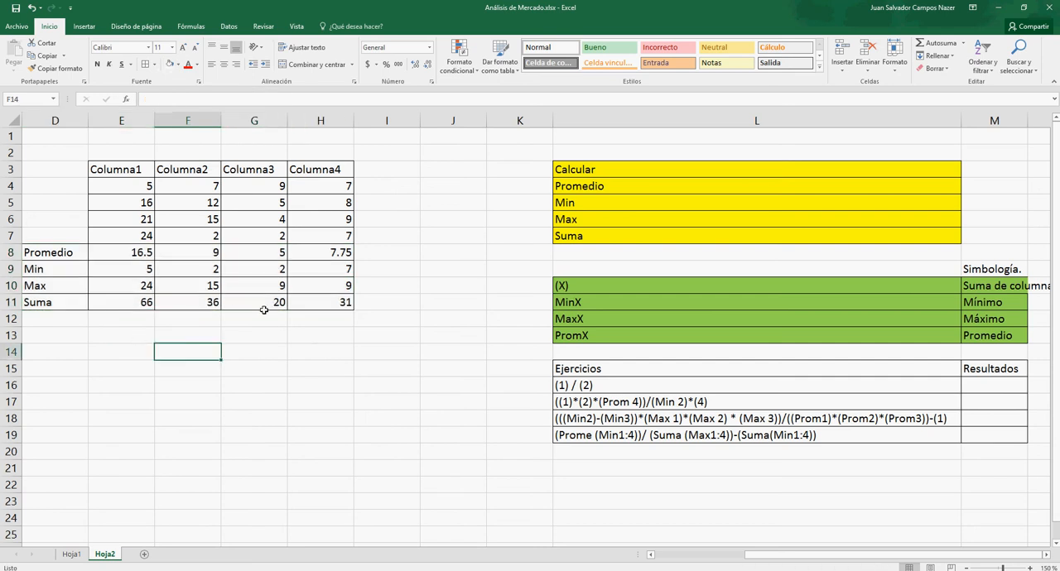
- Append an X to the yellow labels in L4:L7 so they read Promedio X, Min X, Max X and Suma X
left_click(670, 170)
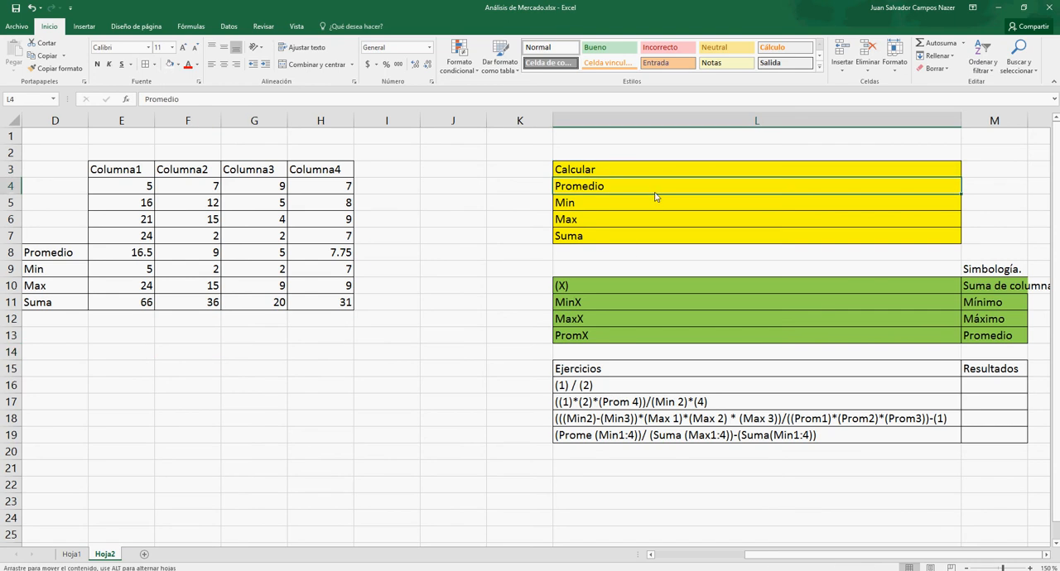
left_click(644, 183)
double_click(644, 184)
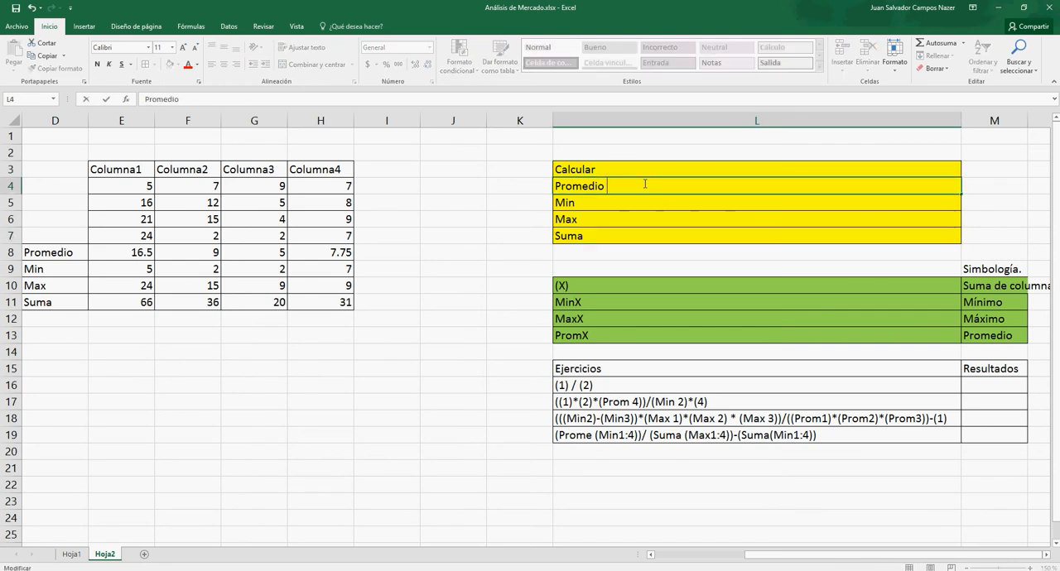
left_click(629, 201)
double_click(629, 201)
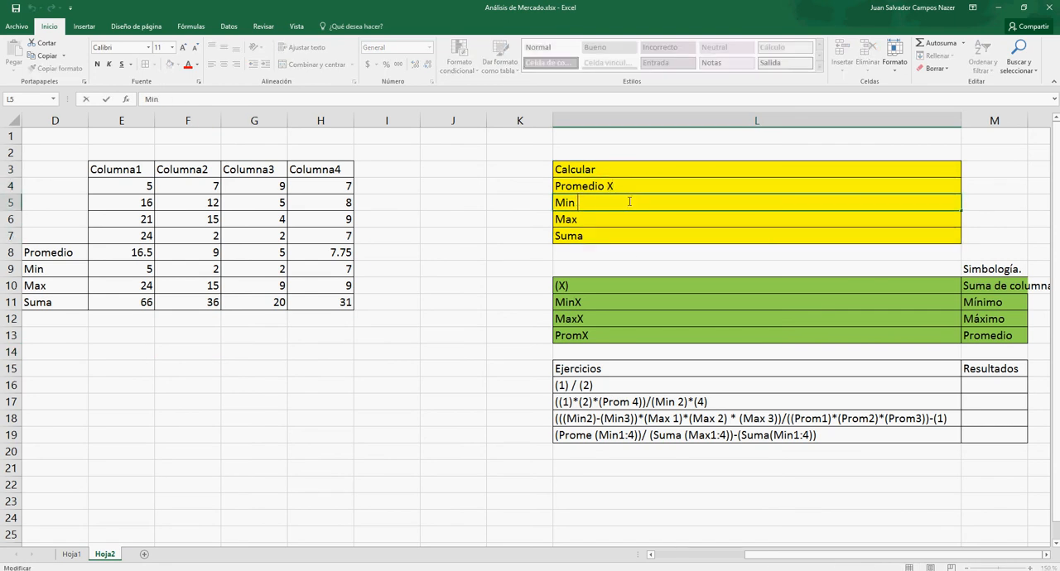
type("X")
left_click(619, 214)
double_click(616, 221)
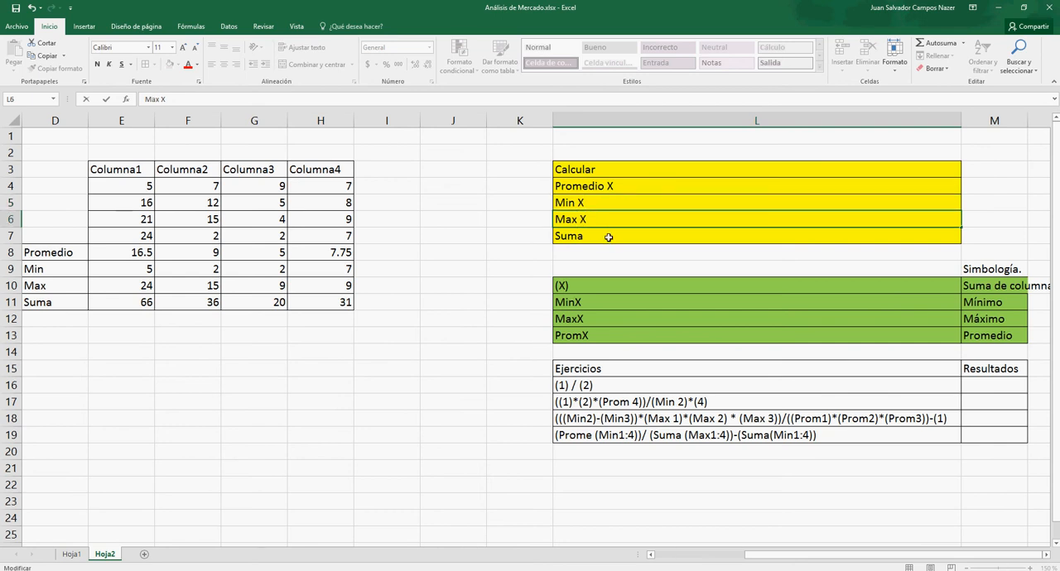
left_click(611, 235)
double_click(610, 238)
type("X")
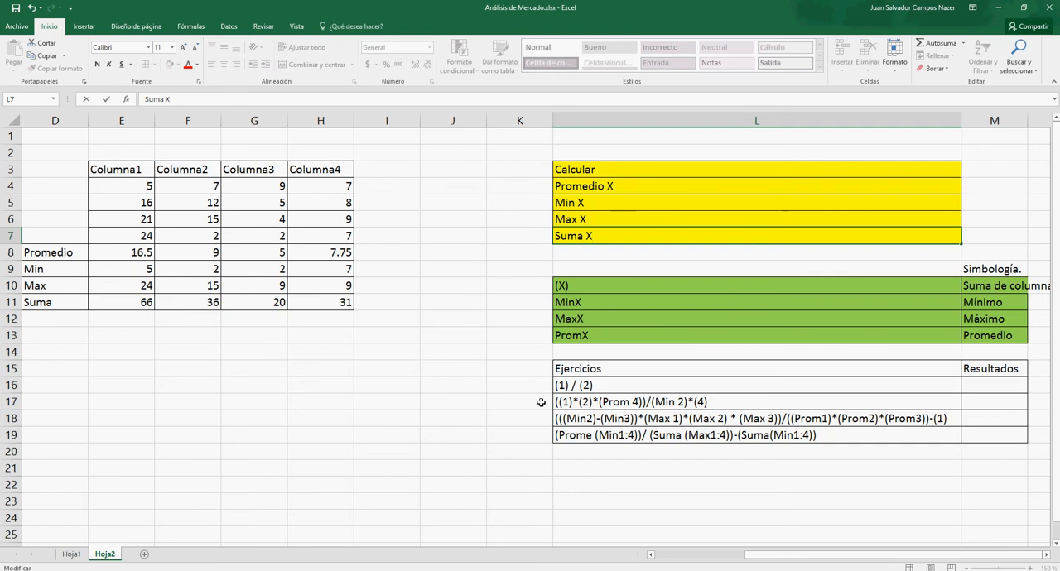
left_click(135, 352)
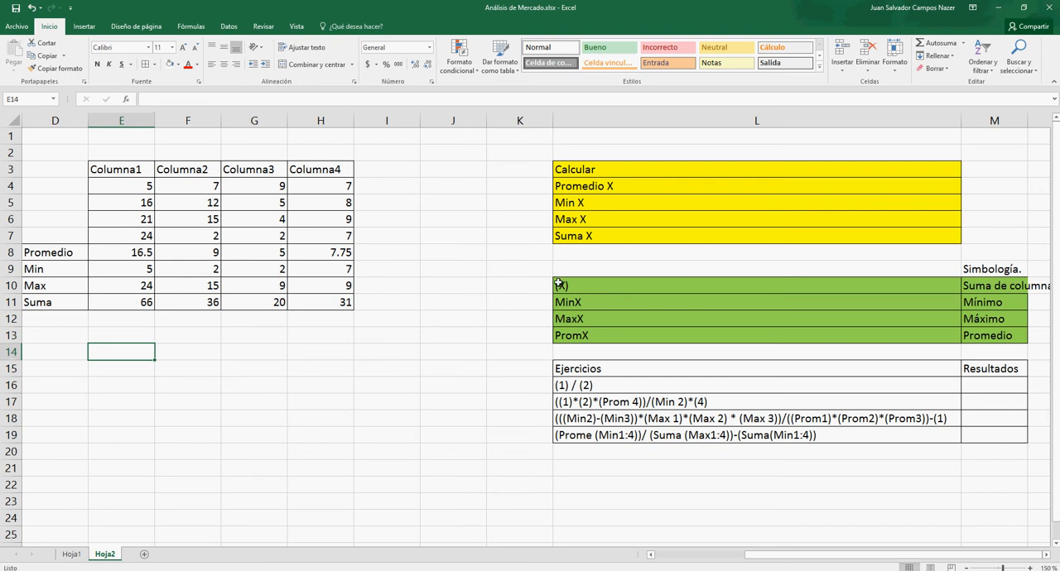
- Autofit column M and solve exercise (1) / (2) in M16 with the formula =(E11)/(F11)
double_click(1028, 120)
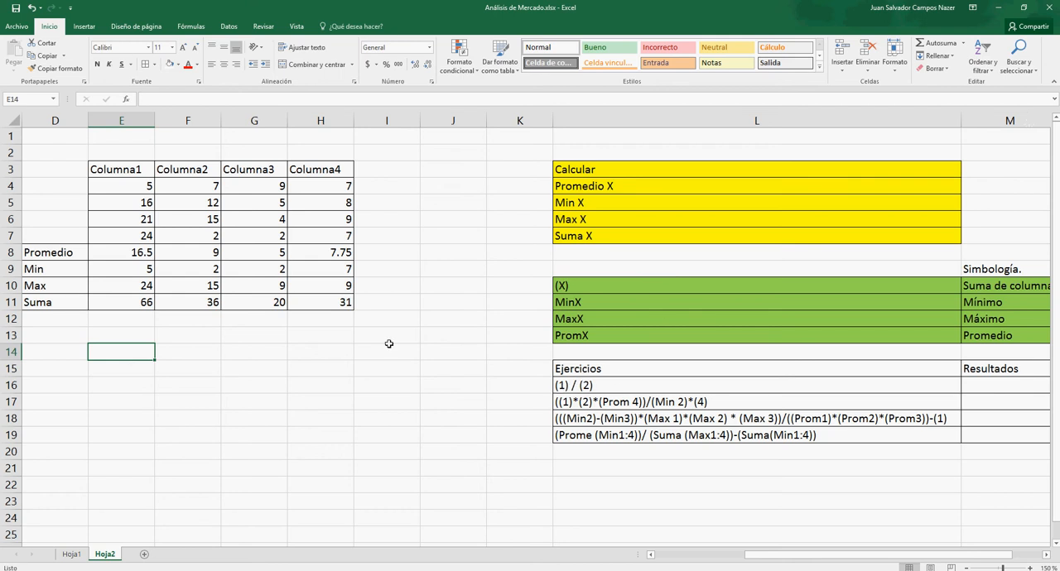
left_click(147, 305)
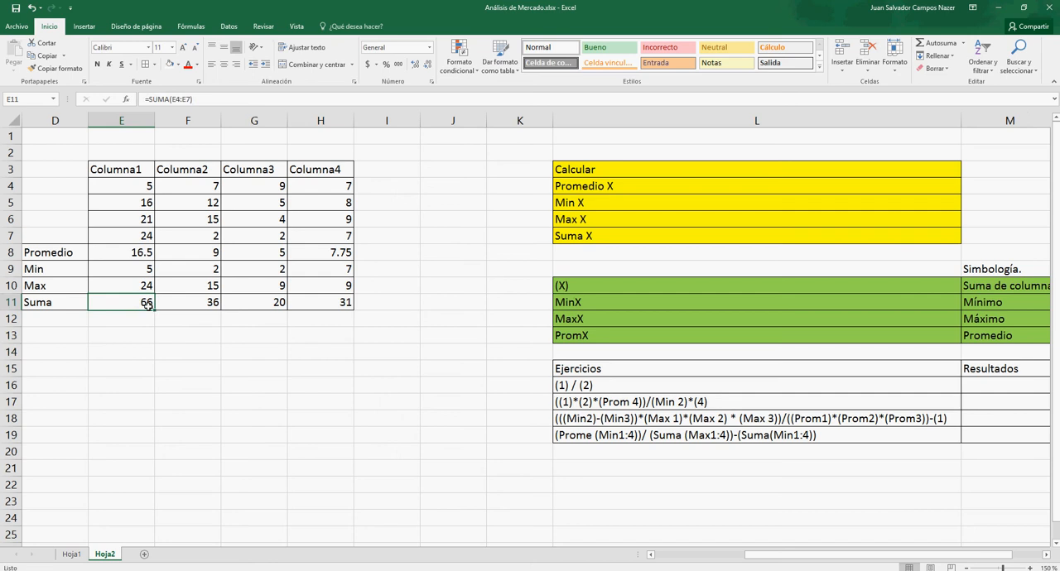
left_click(207, 308)
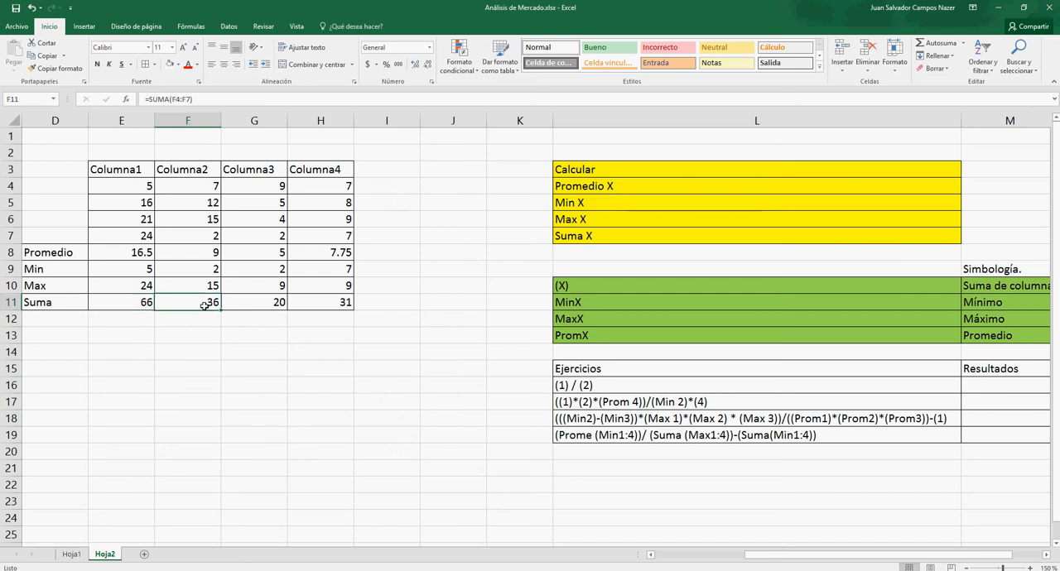
double_click(976, 390)
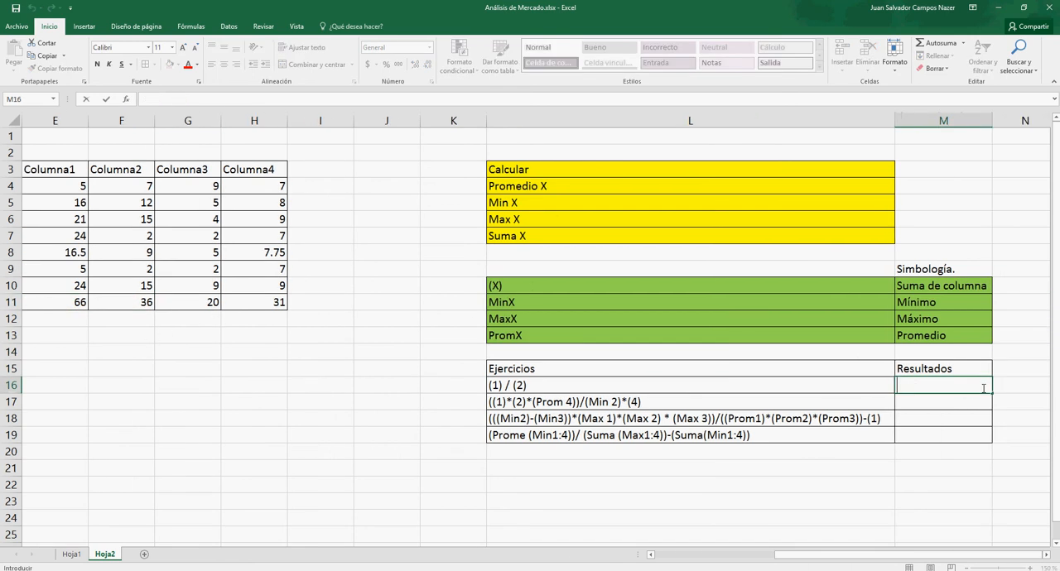
type("=")
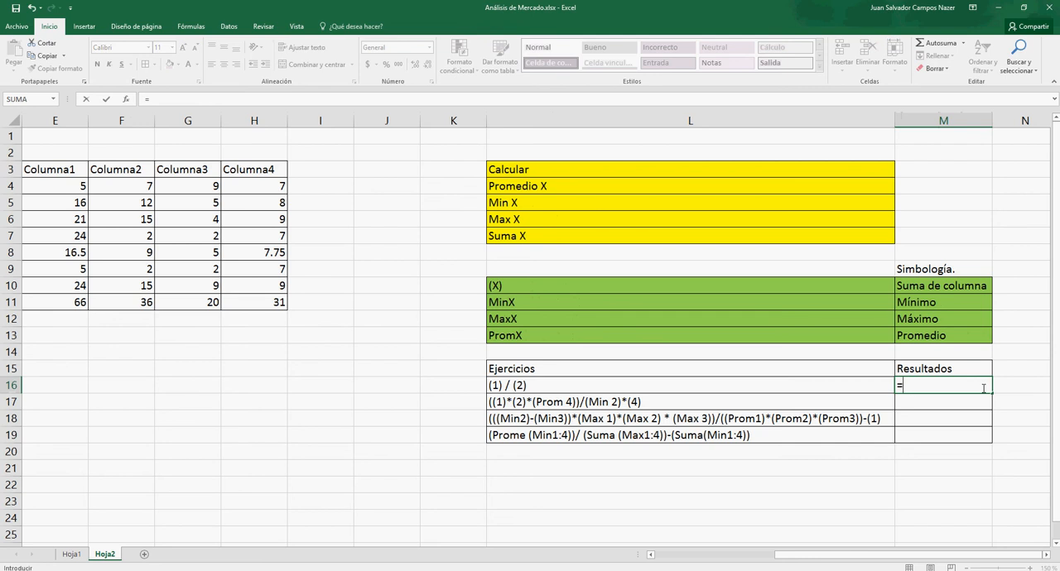
type("(")
left_click(50, 301)
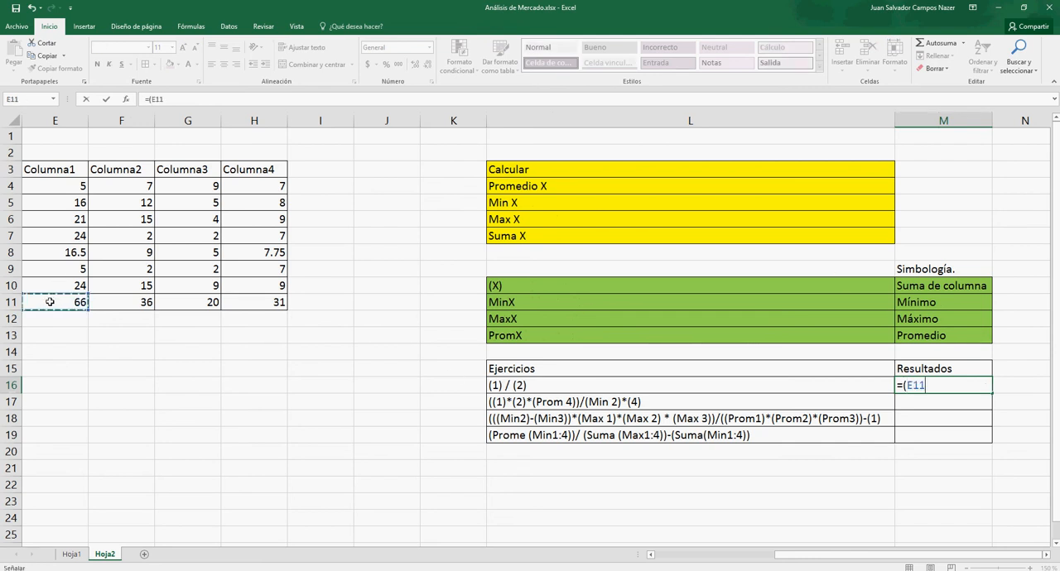
type(")/(")
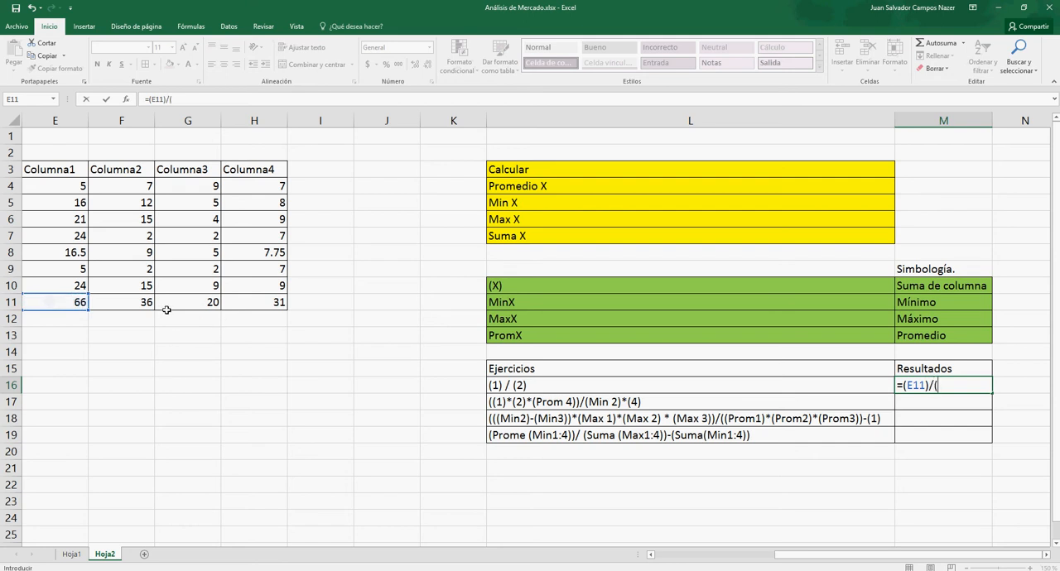
left_click(135, 304)
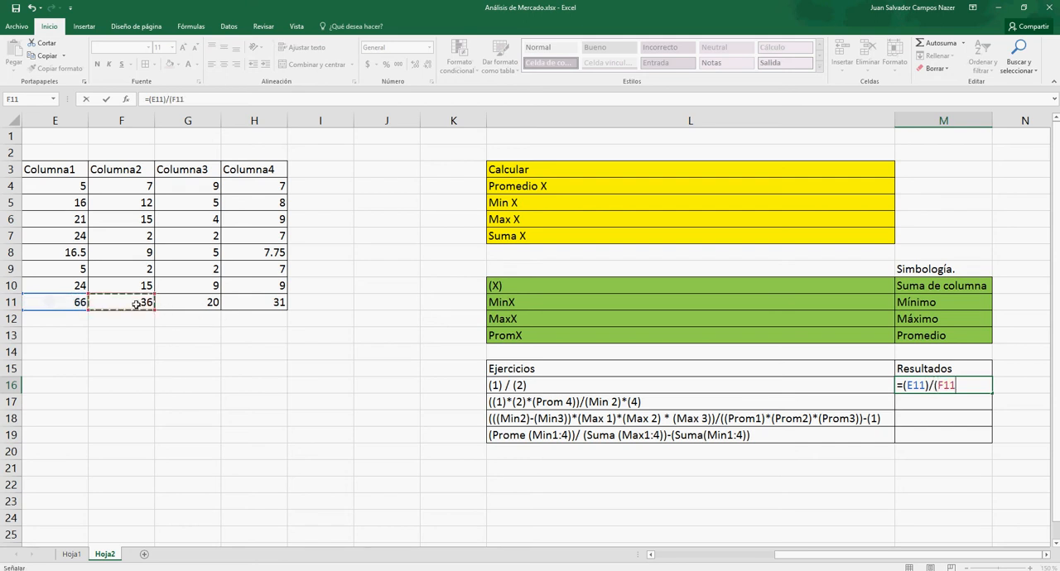
type(")")
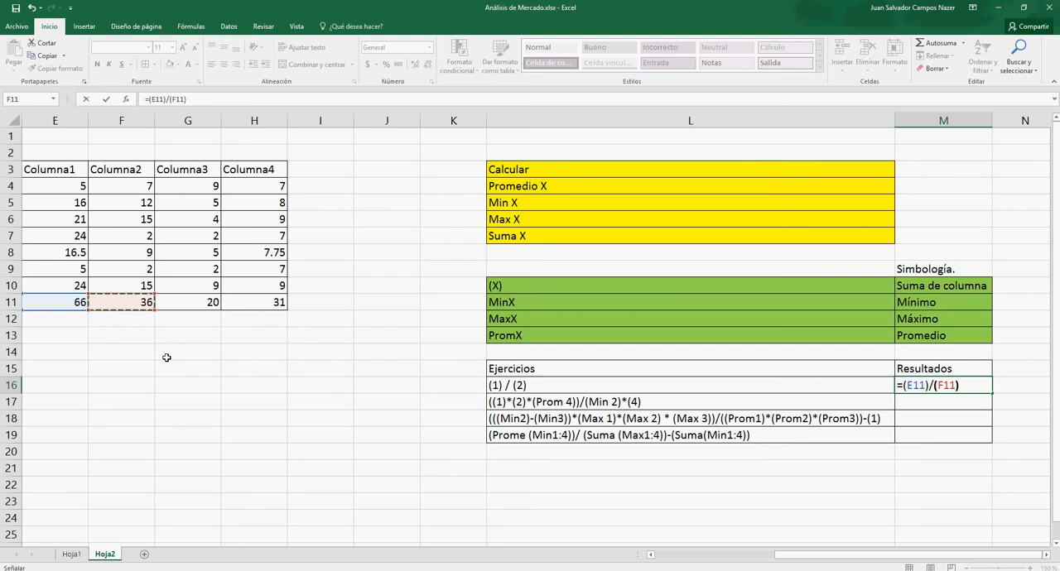
key("Return")
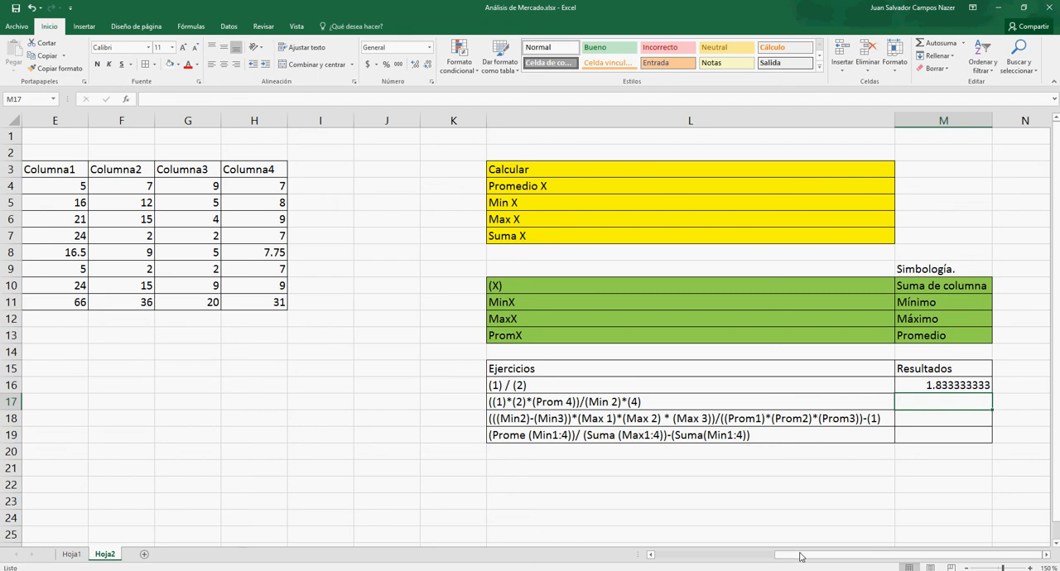
- Move the block L3:M19 closer to the data table so it starts at J3, and autofit column J
left_click_drag(800, 556, 707, 558)
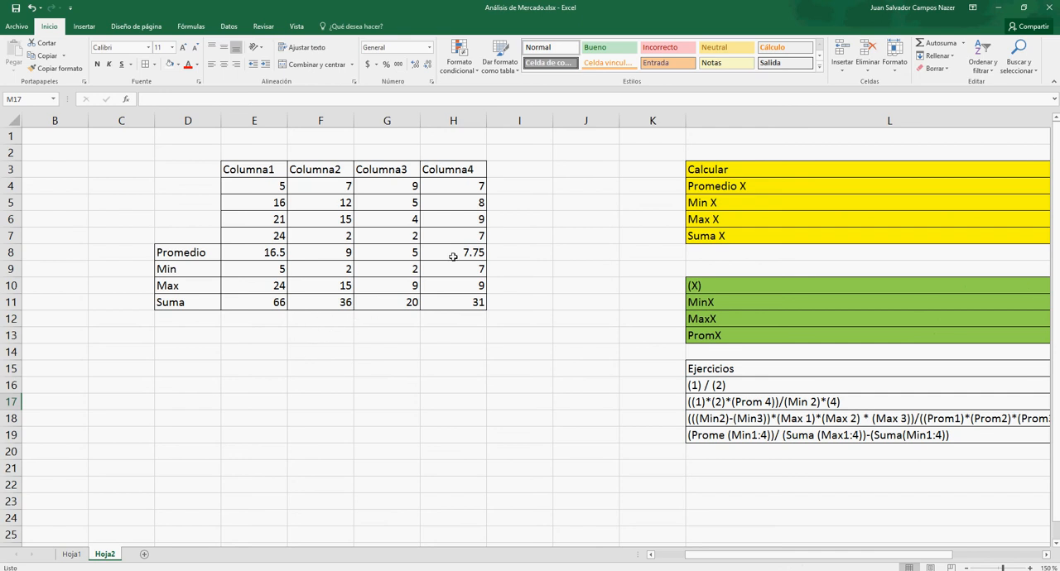
left_click(709, 170)
key("ctrl+Right")
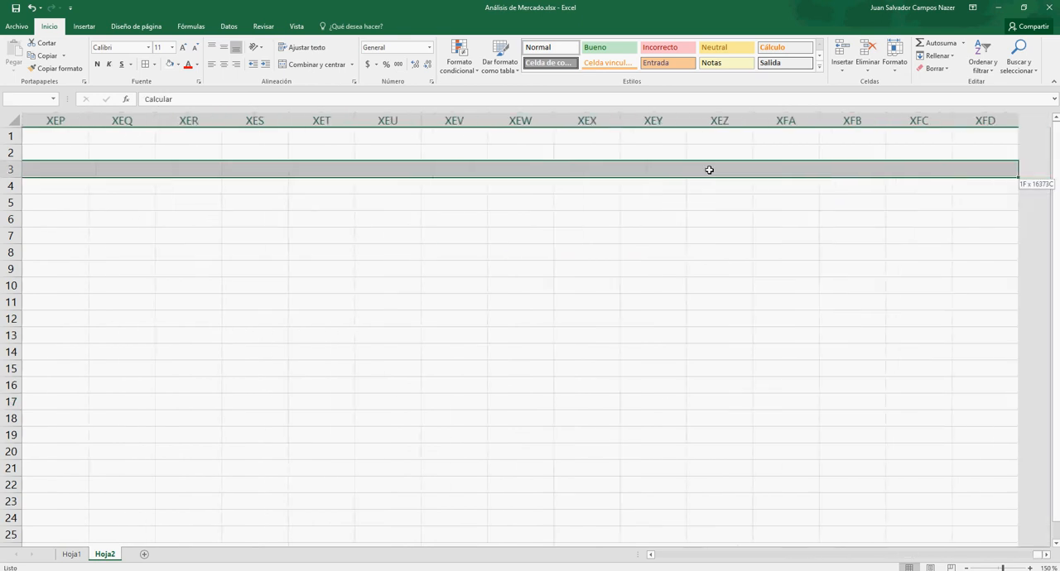
key("ctrl+Left")
key("shift+Right")
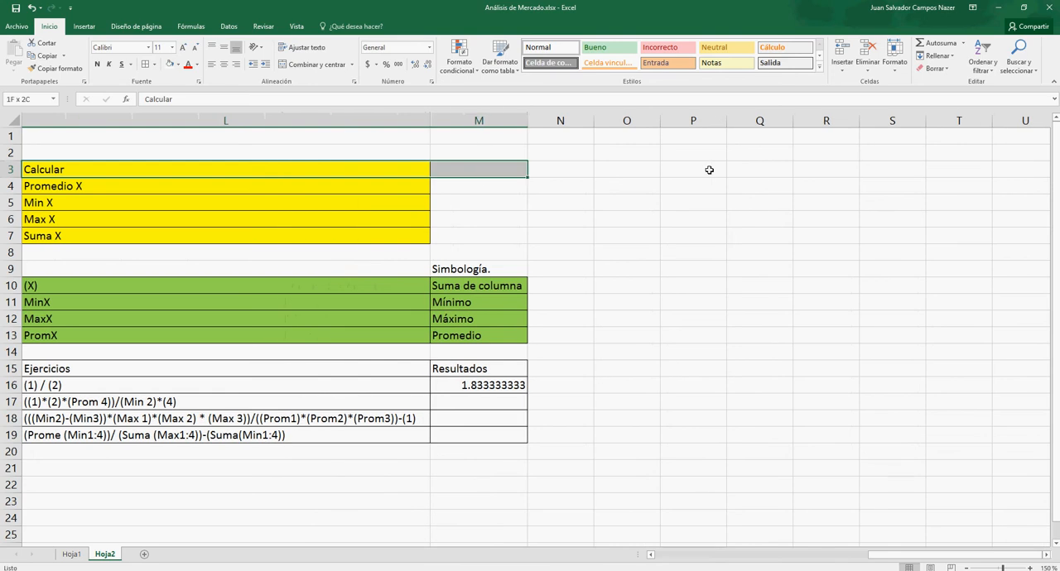
key("shift+Down")
key("shift+Down")
key("shift+Down")
key("shift+Down")
key("shift+Down")
key("shift+Down")
key("shift+Down")
key("shift+Down")
key("shift+Down")
key("shift+Down")
key("shift+Down")
key("shift+Down")
key("shift+Down")
key("shift+Down")
key("shift+Down")
key("shift+Down")
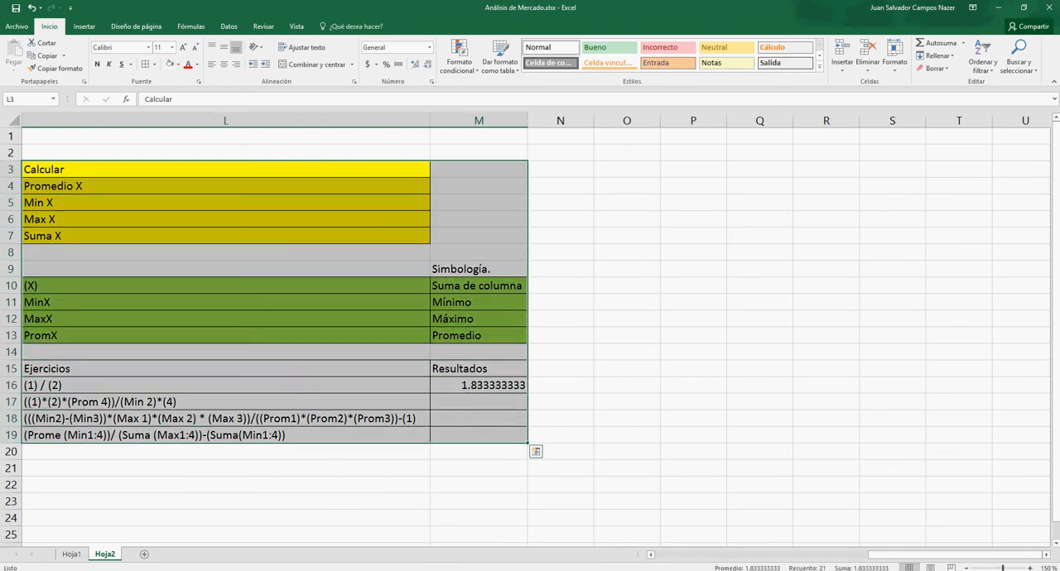
left_click_drag(924, 557, 768, 556)
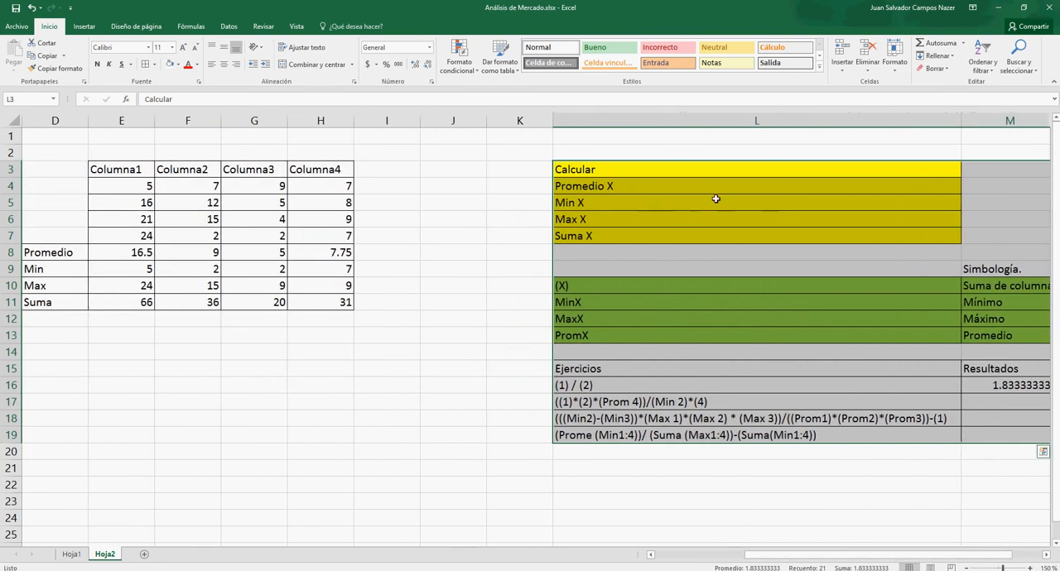
left_click_drag(673, 163, 465, 167)
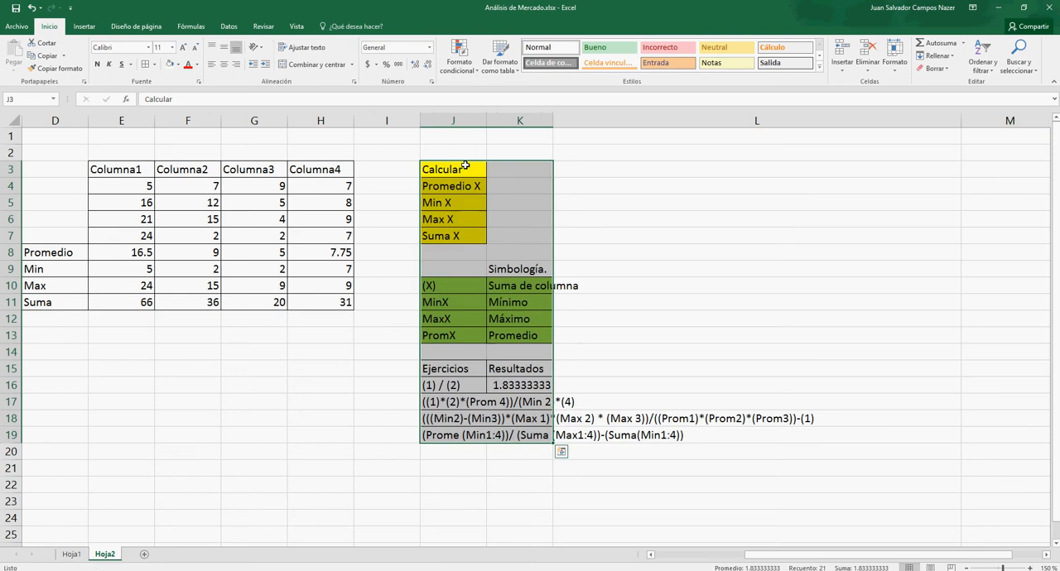
double_click(483, 120)
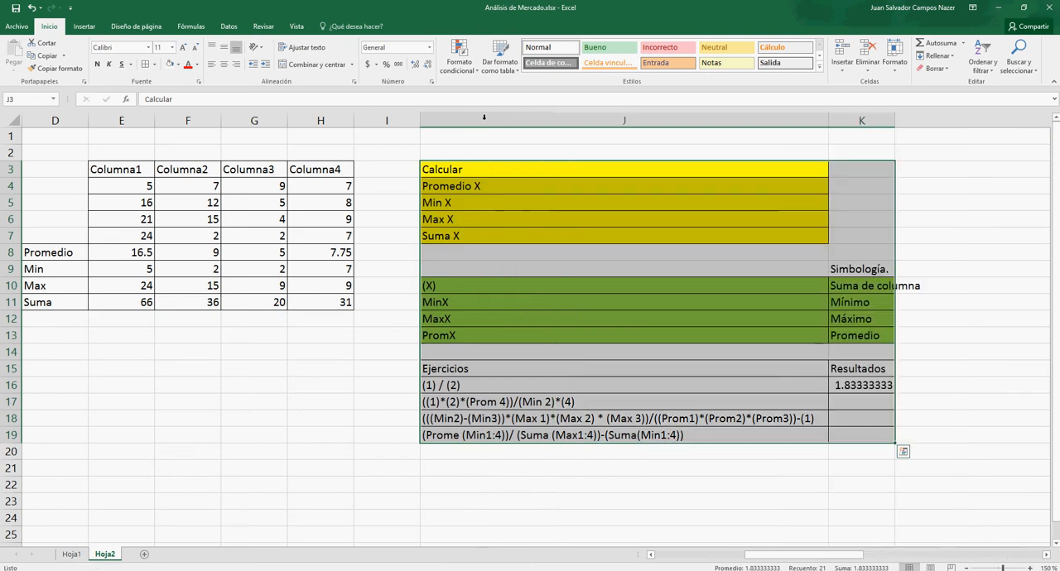
- Begin the formula for the second exercise in K17 with the numerator =((E11)*(F11)*(H8))
left_click(858, 402)
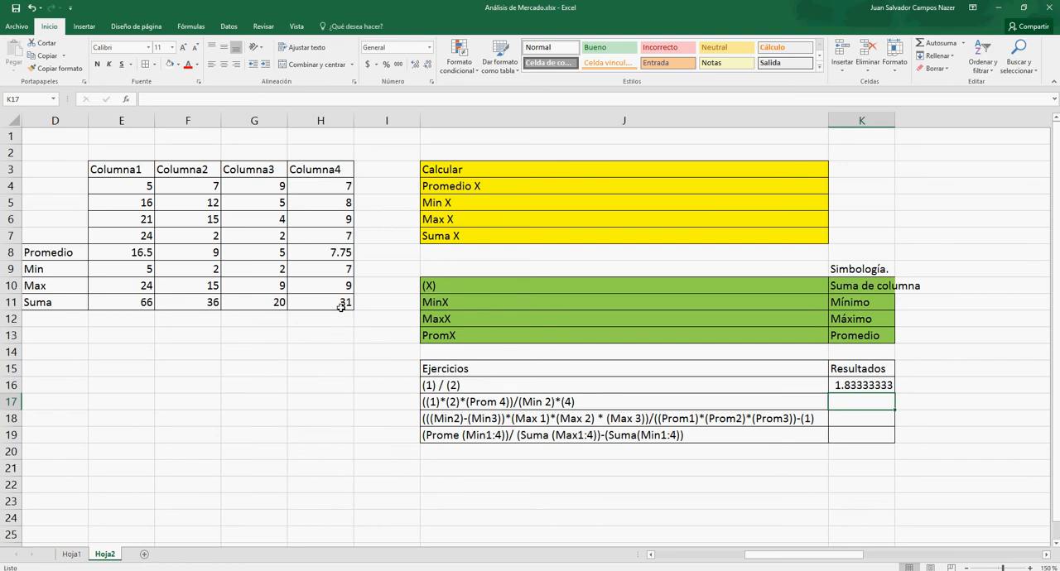
double_click(849, 400)
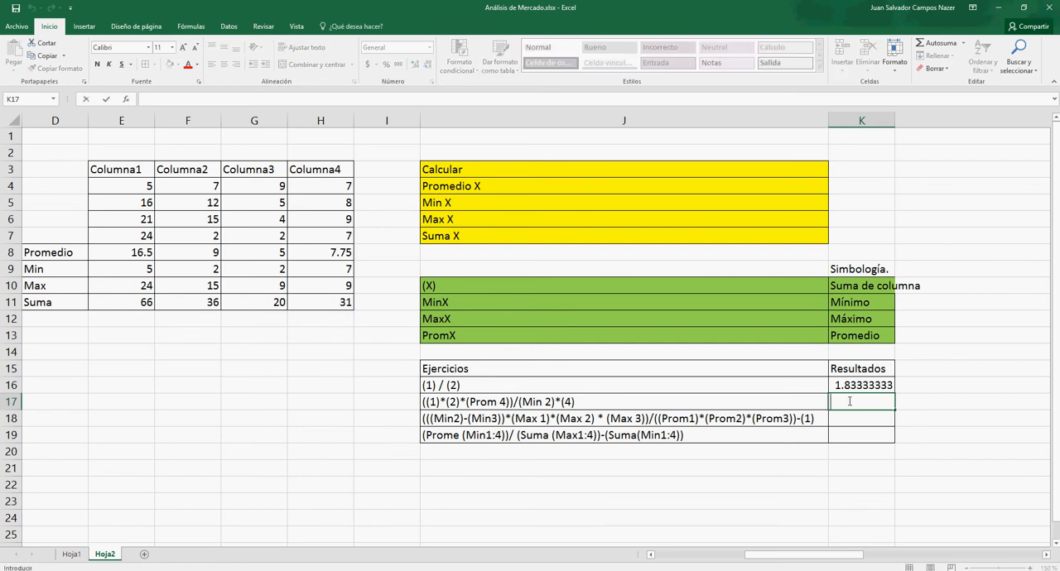
type("=((")
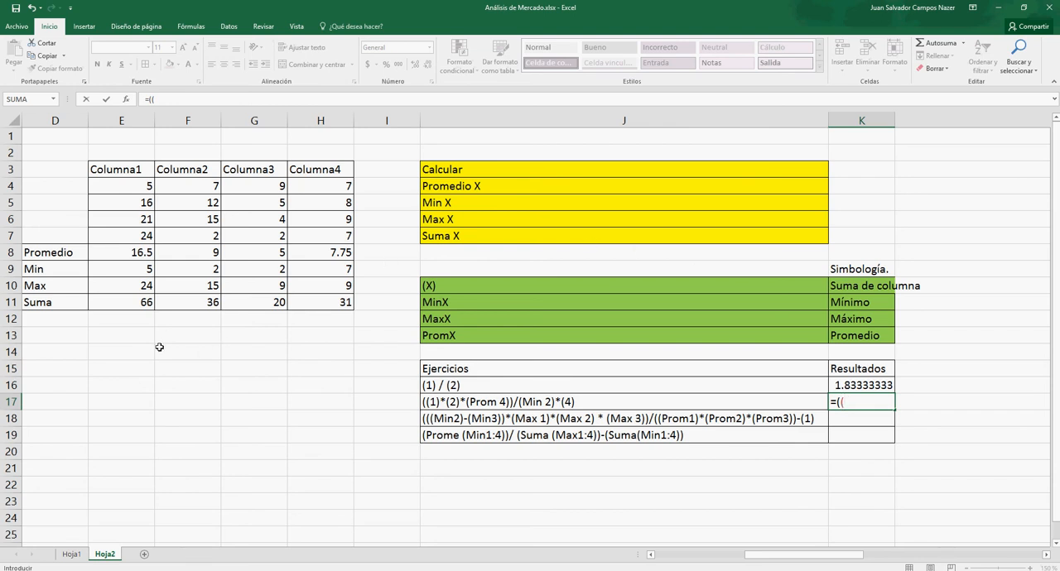
left_click(118, 303)
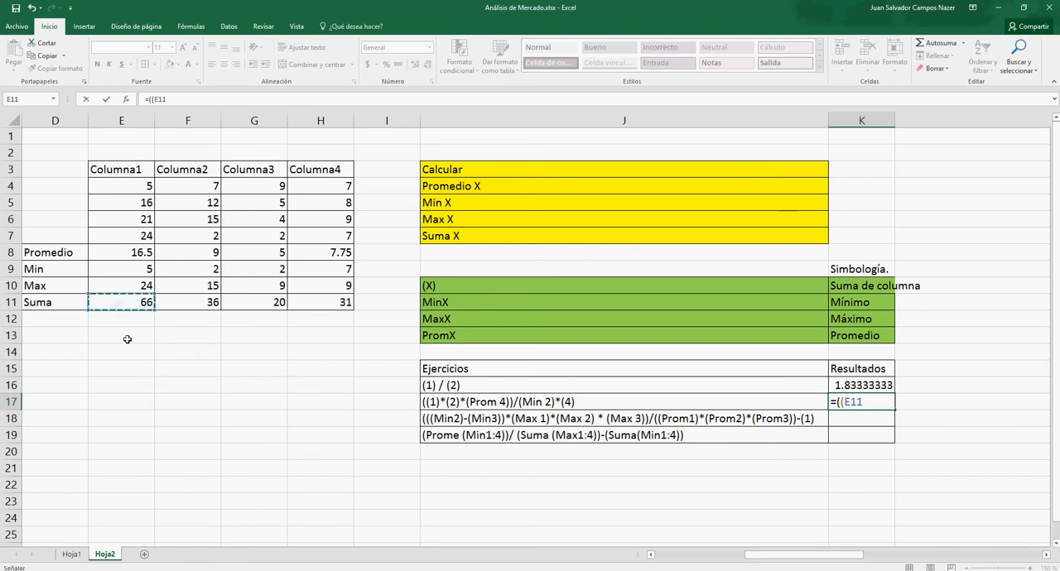
type(")*(")
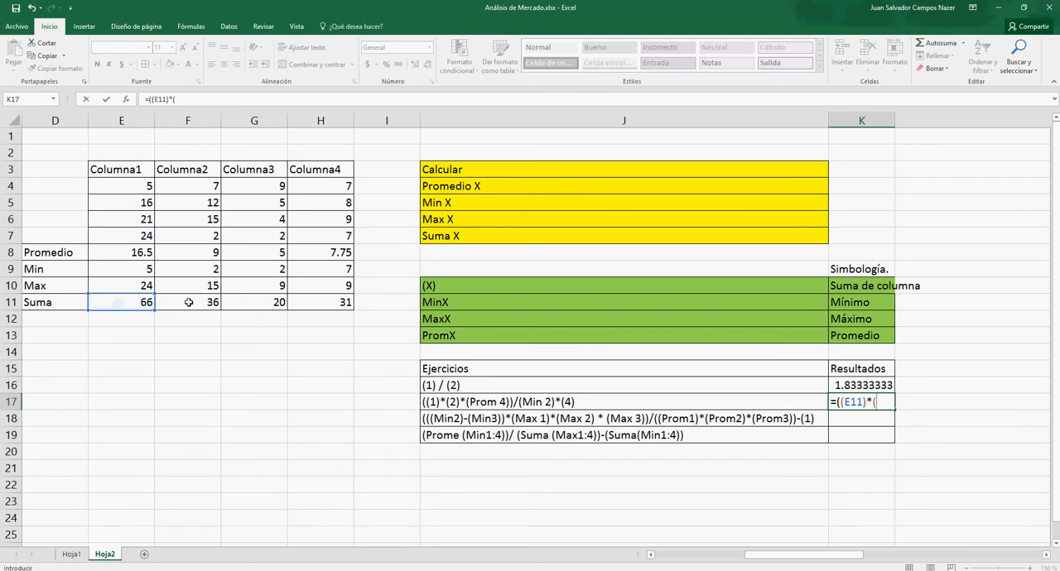
left_click(188, 302)
type(")")
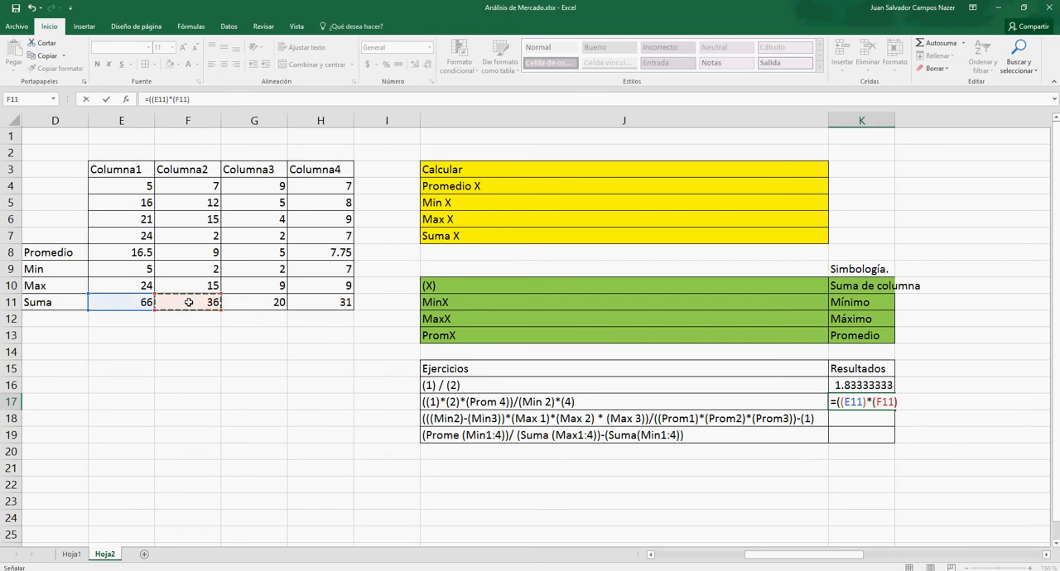
type("*")
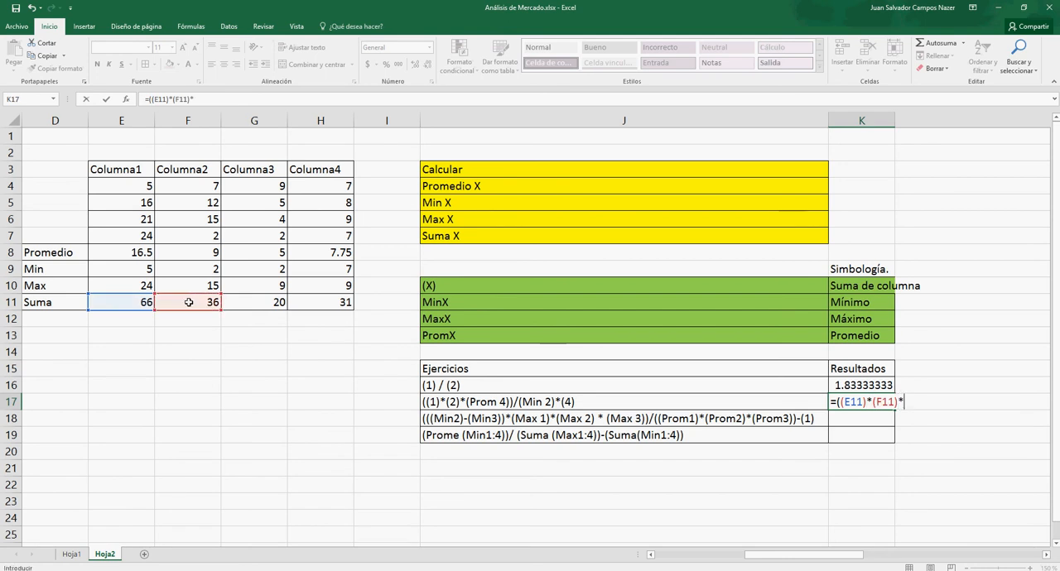
type("(")
left_click(321, 251)
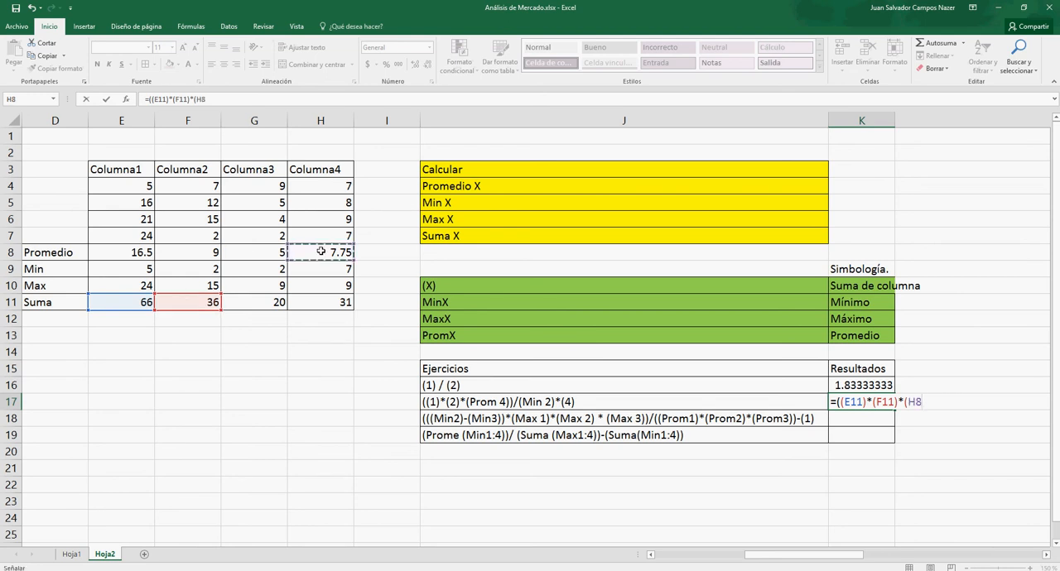
type("))/(")
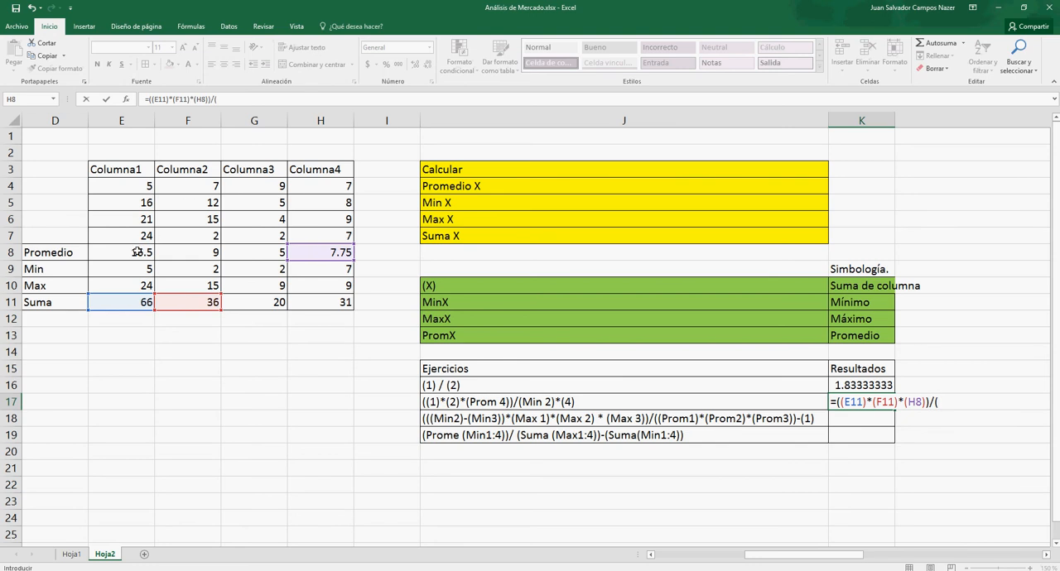
- Complete the K17 formula with /(F9)*(H11) and enter it
left_click(190, 268)
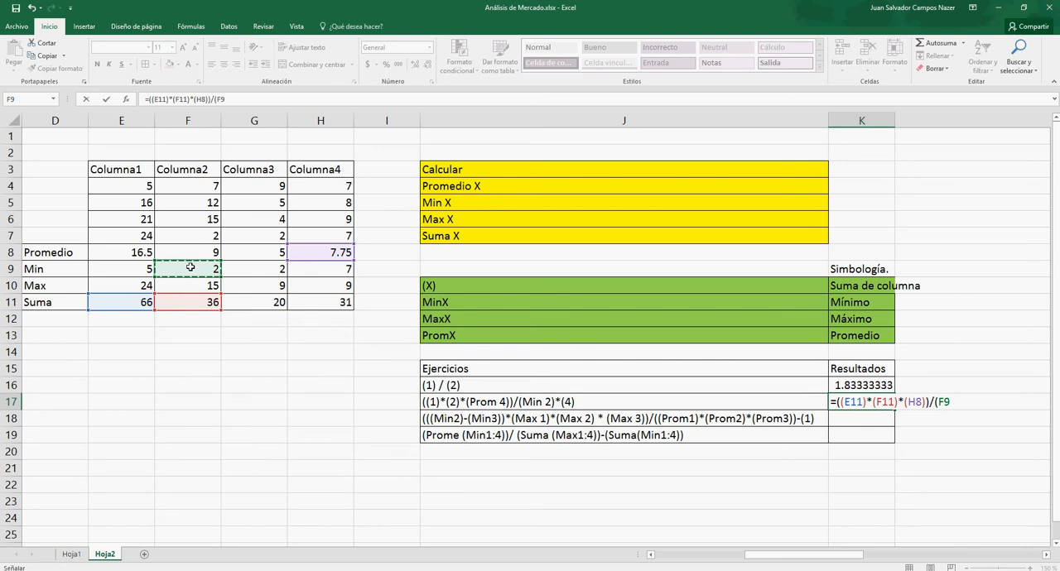
type(")*(")
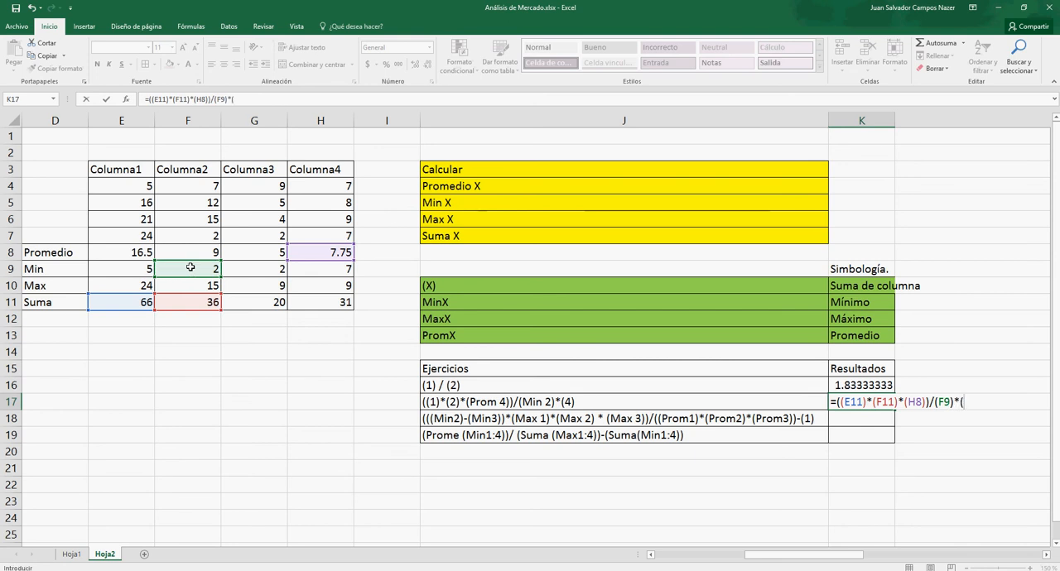
left_click(329, 306)
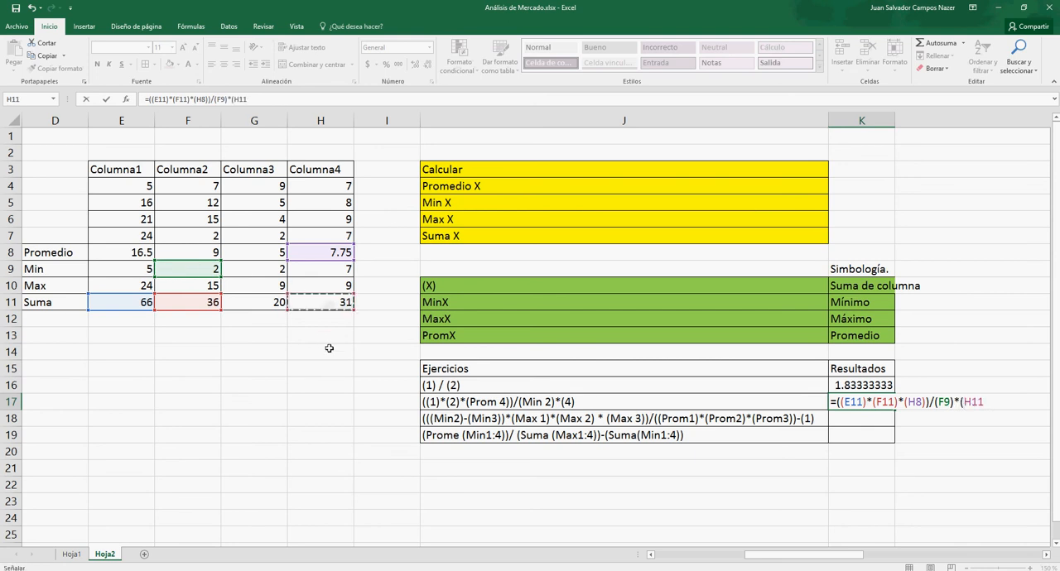
type(")")
key("Return")
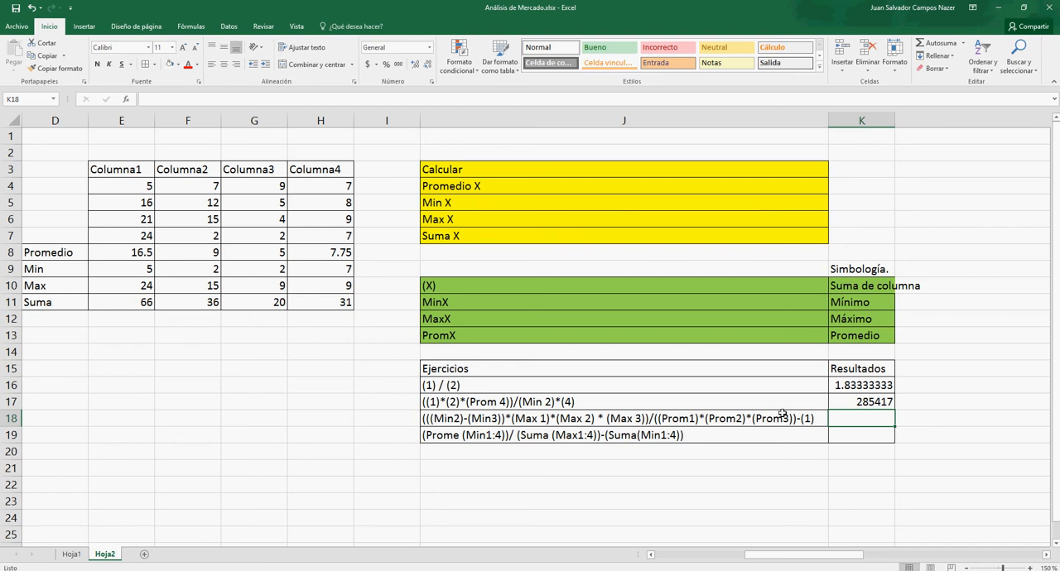
- Begin the formula for the third exercise in K18 with the difference of minimums, =(((F9)-(G9))
double_click(844, 420)
type("=")
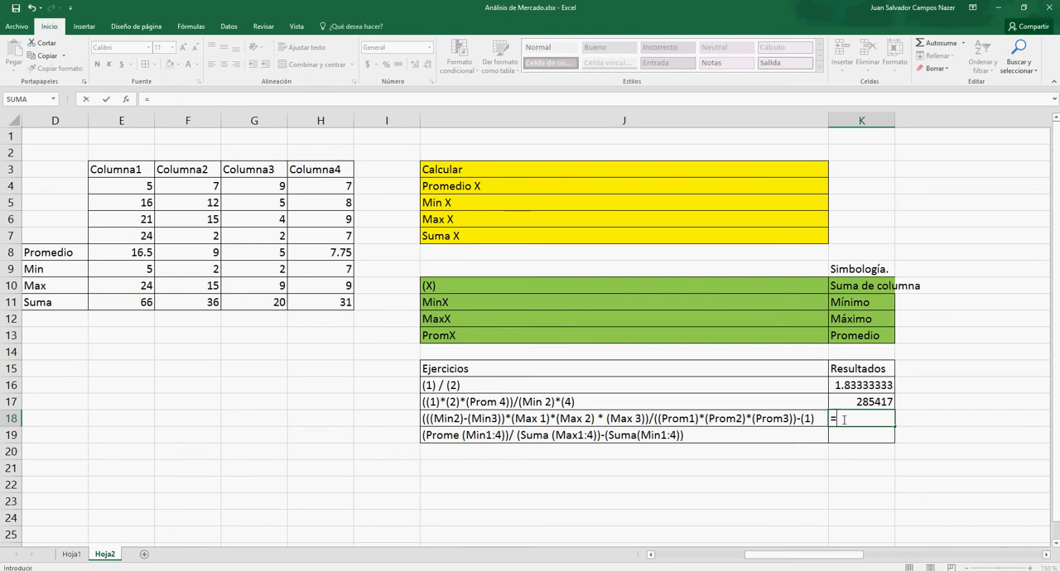
type("(((")
left_click(198, 270)
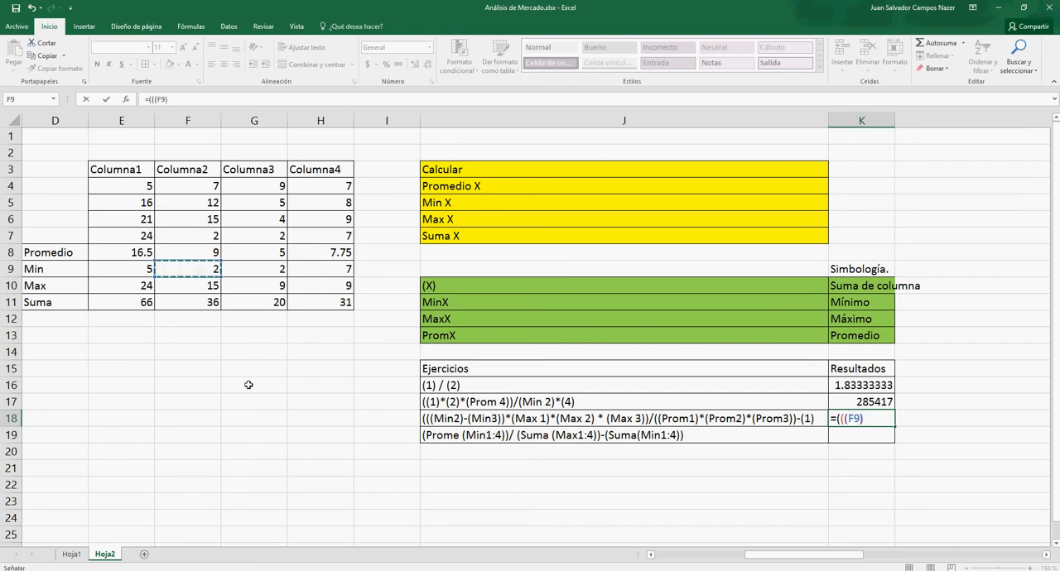
type(")-(")
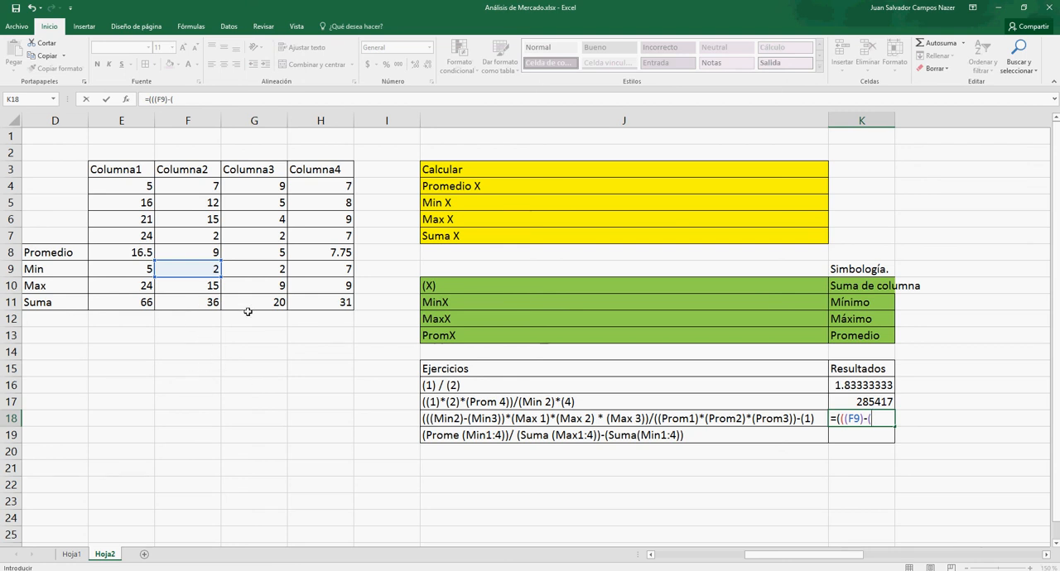
left_click(250, 271)
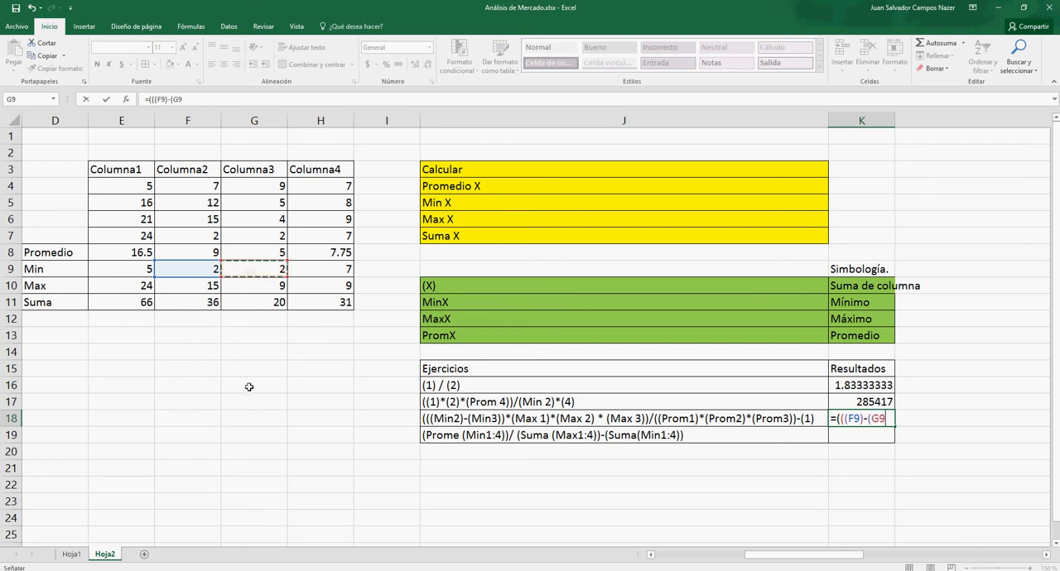
type("))")
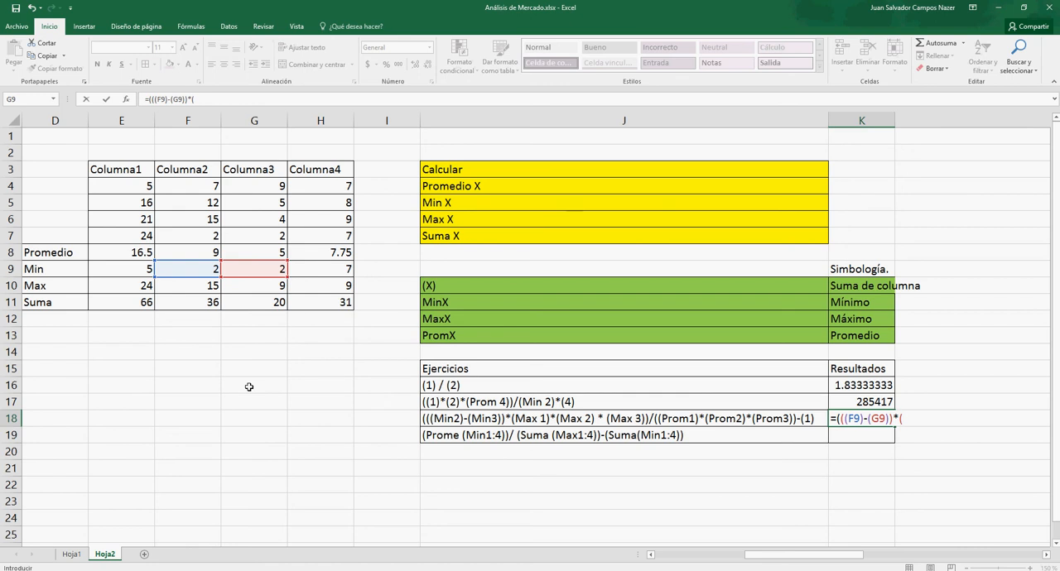
- Extend the K18 formula with the product of maximums *(E10)*(F10)*(G10)) and open the divisor with /(
left_click(133, 284)
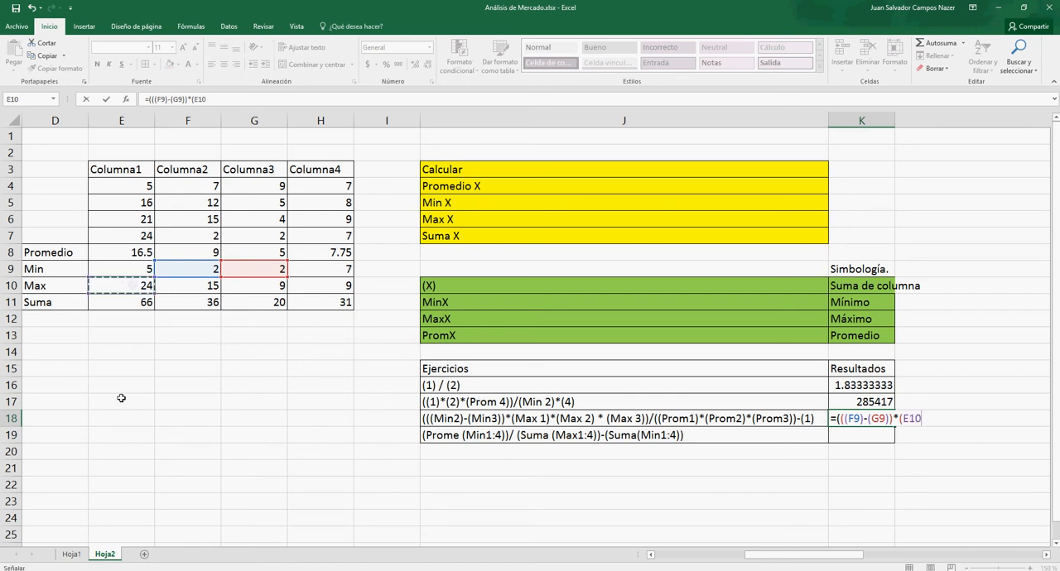
type(")*")
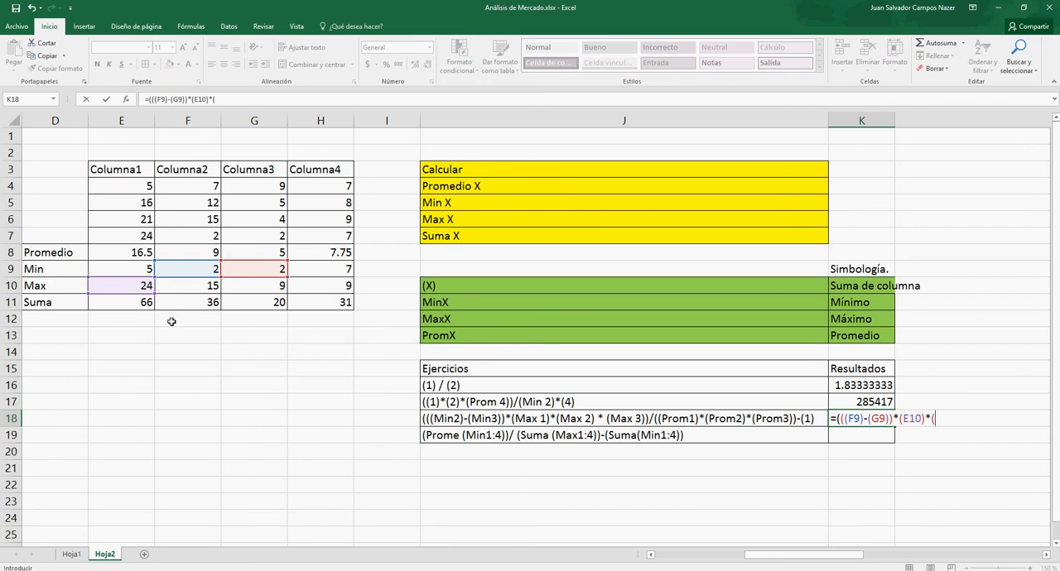
type("(")
left_click(189, 289)
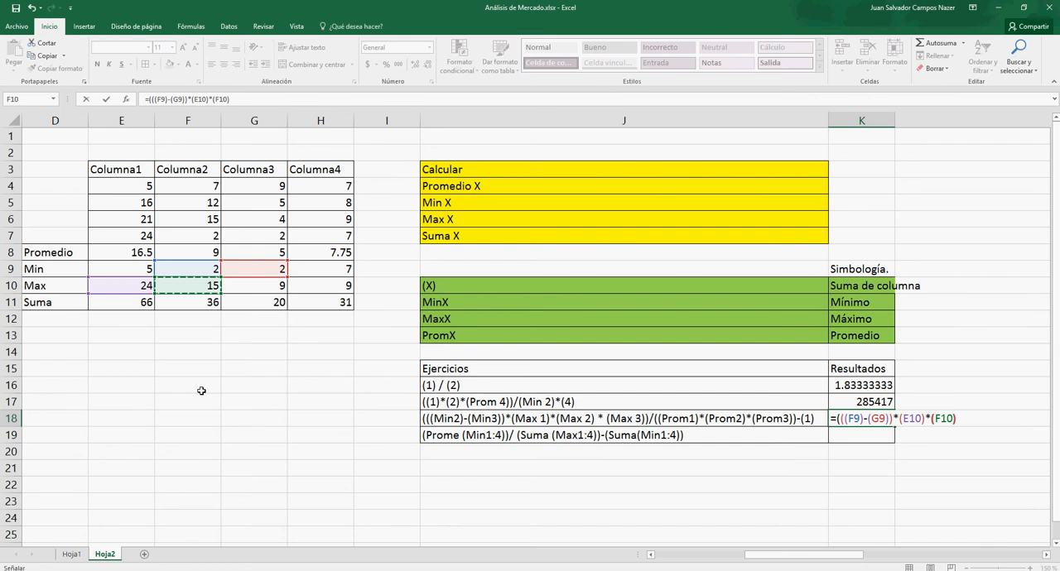
type(")*(")
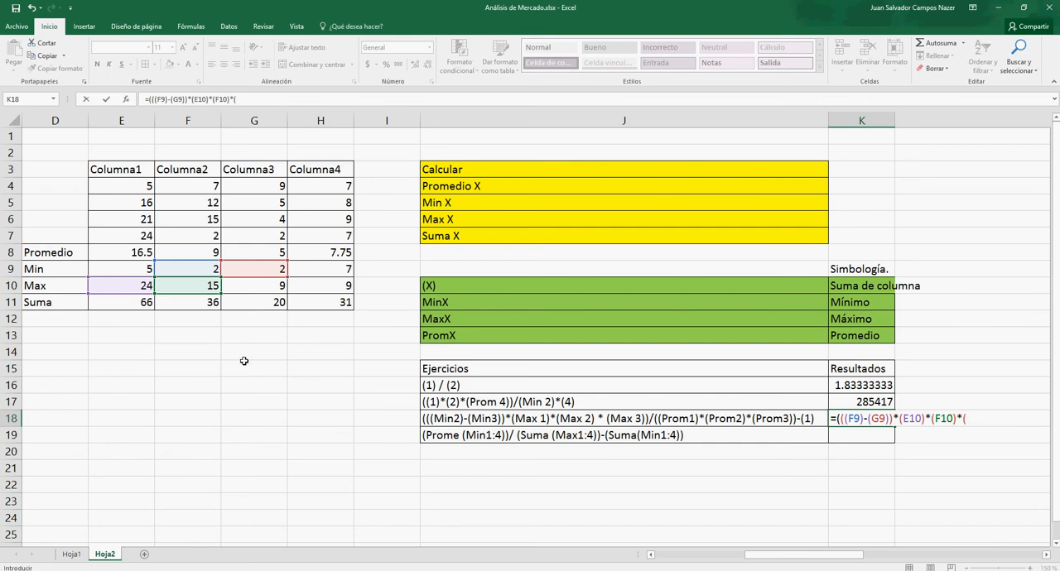
left_click(255, 289)
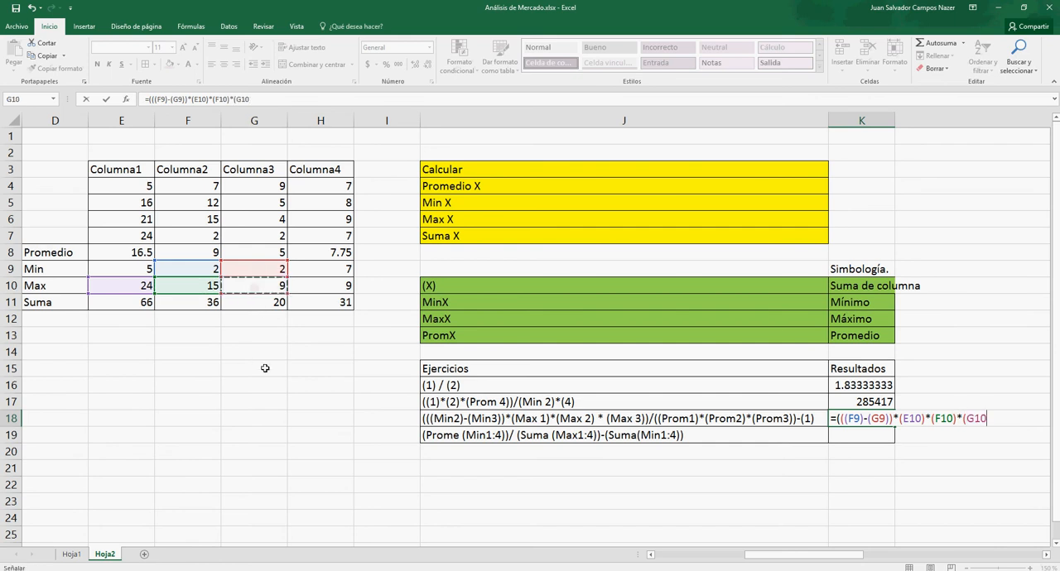
type("))/(")
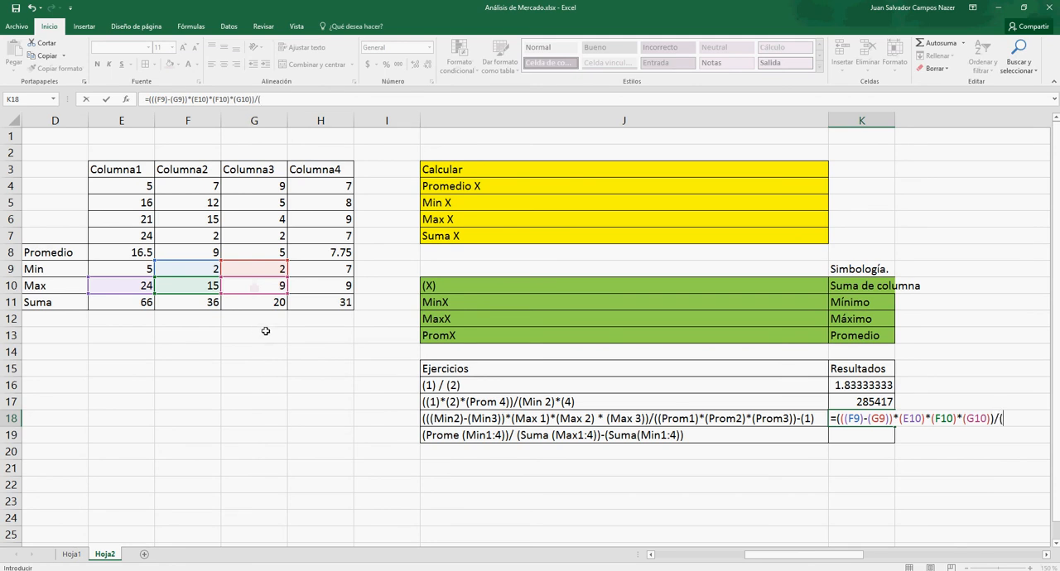
left_click(254, 288)
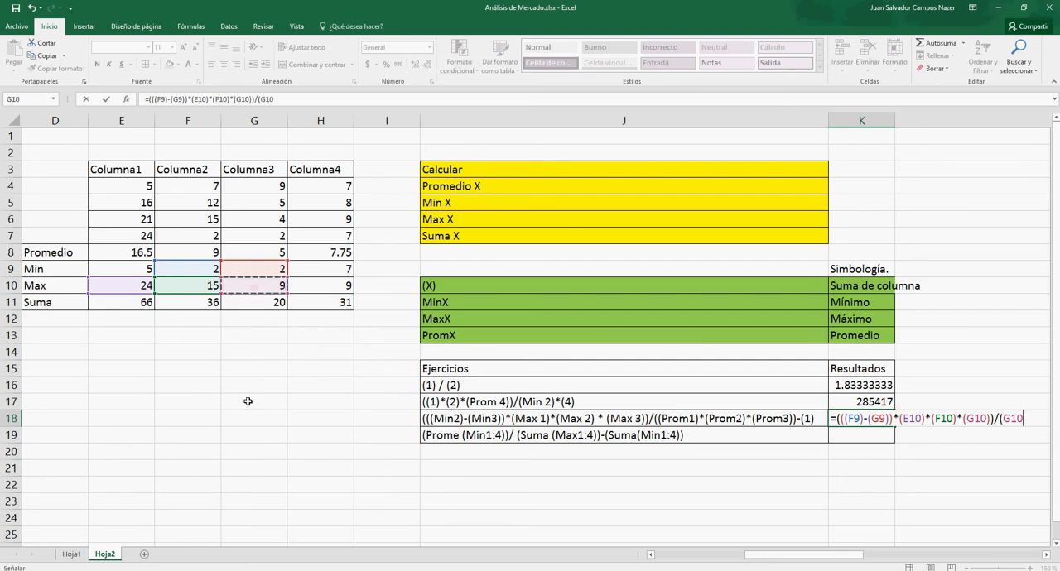
key("BackSpace")
key("BackSpace")
key("BackSpace")
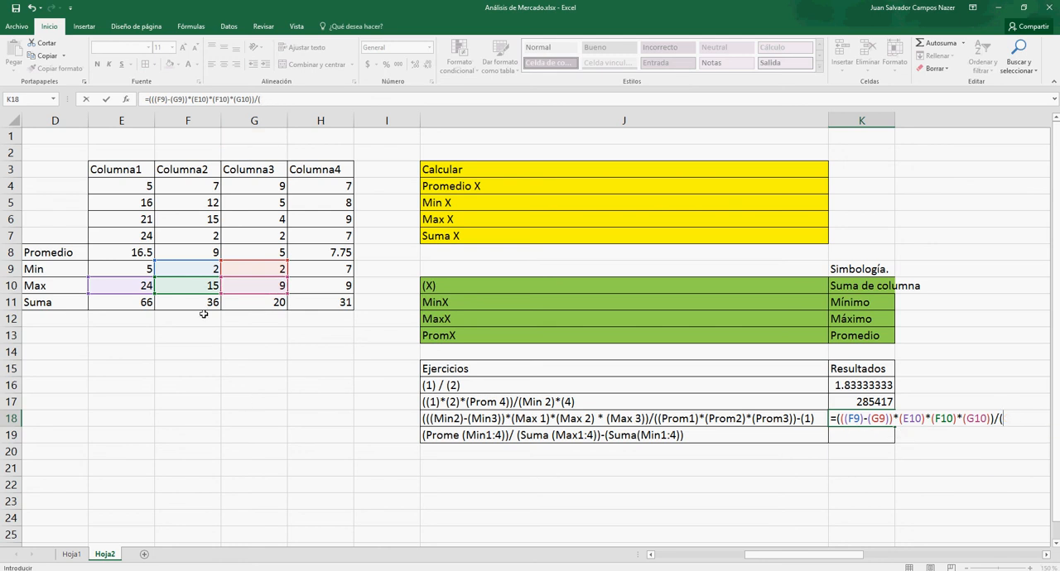
- Fill the divisor of the K18 formula with the product of averages, (E8)*(F8)*(G8))
left_click(138, 254)
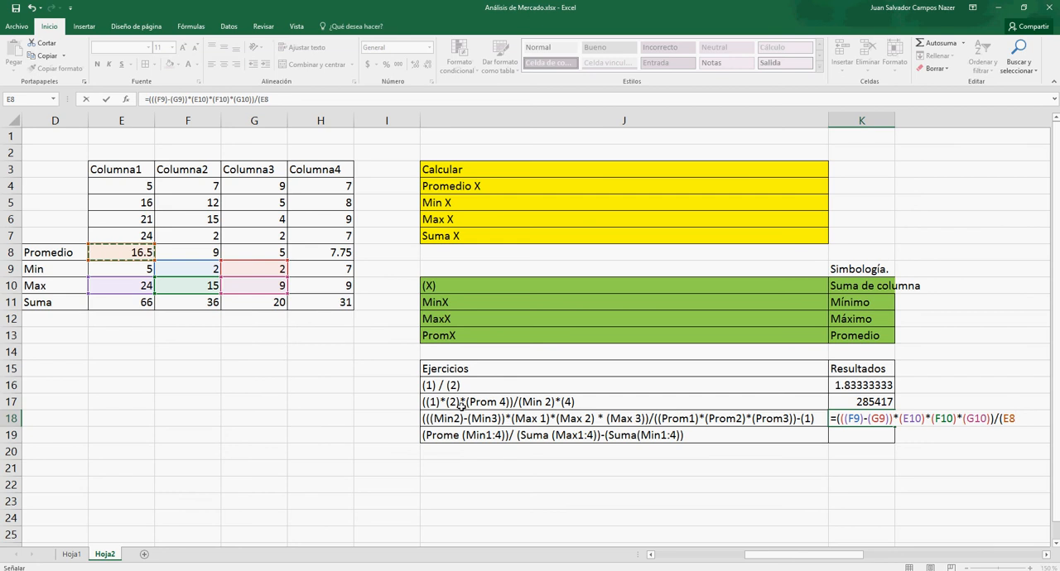
type(")*")
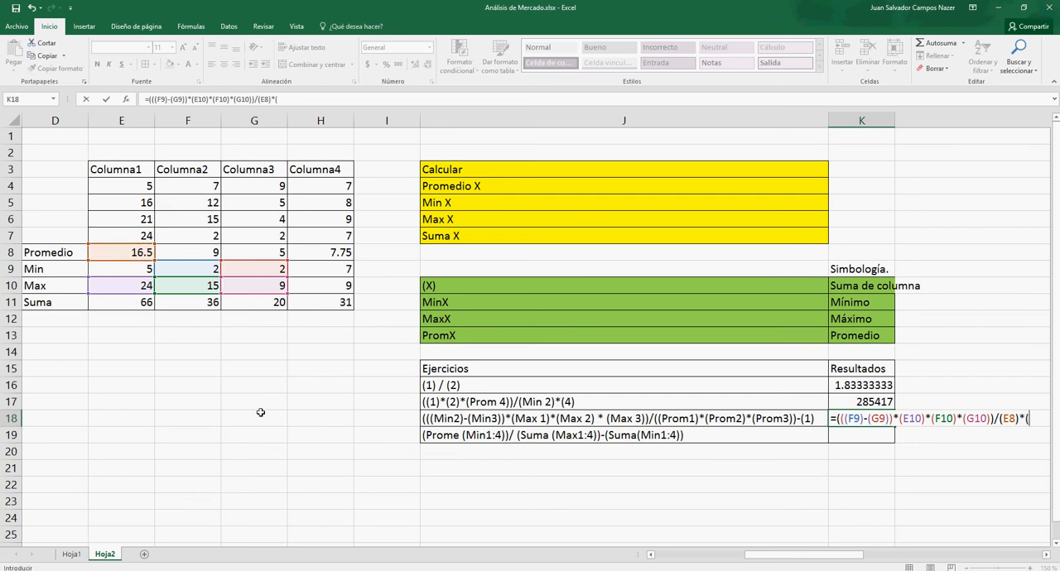
left_click(182, 256)
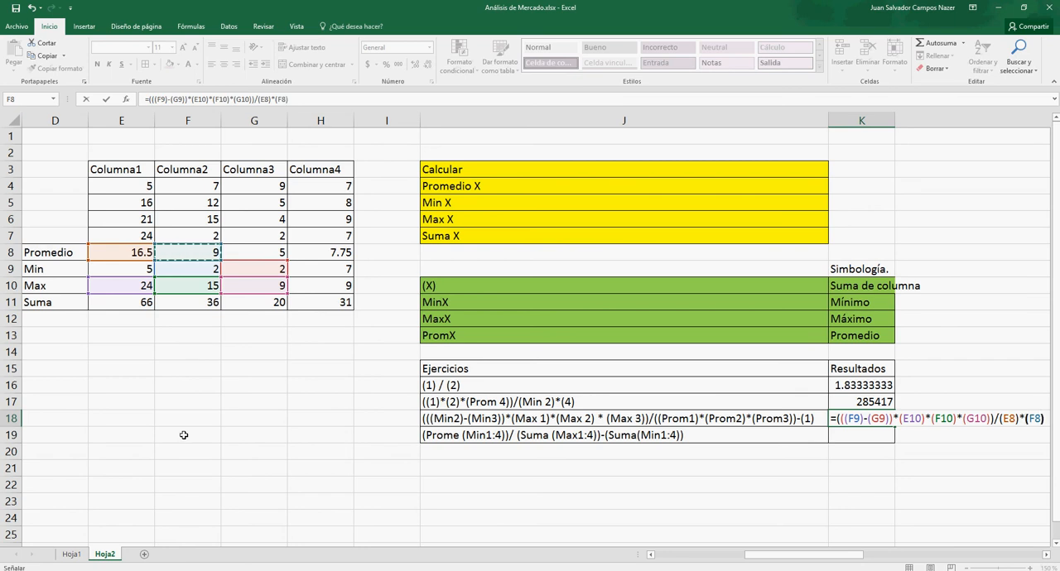
type(")*(")
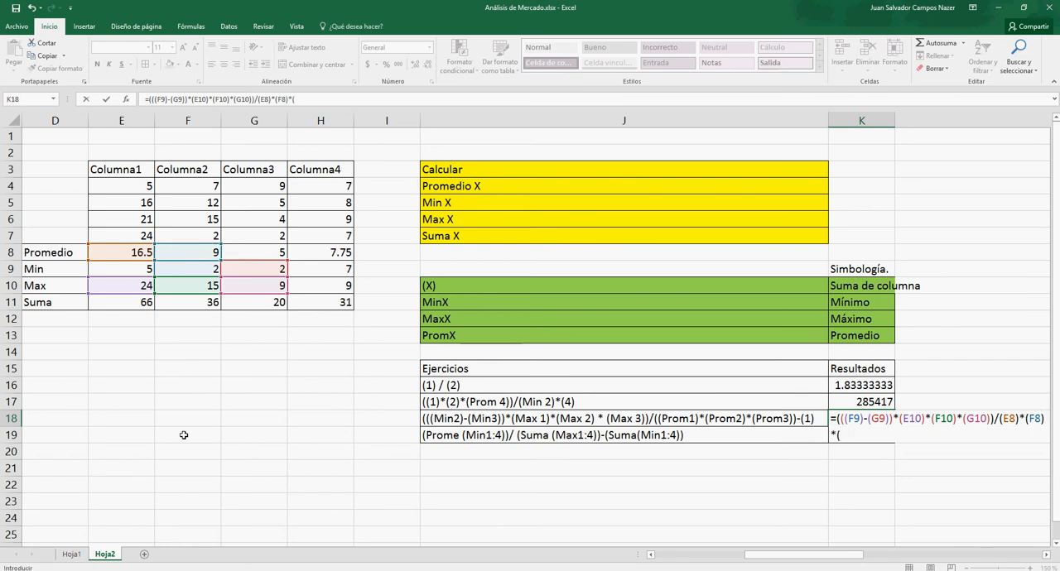
left_click(269, 249)
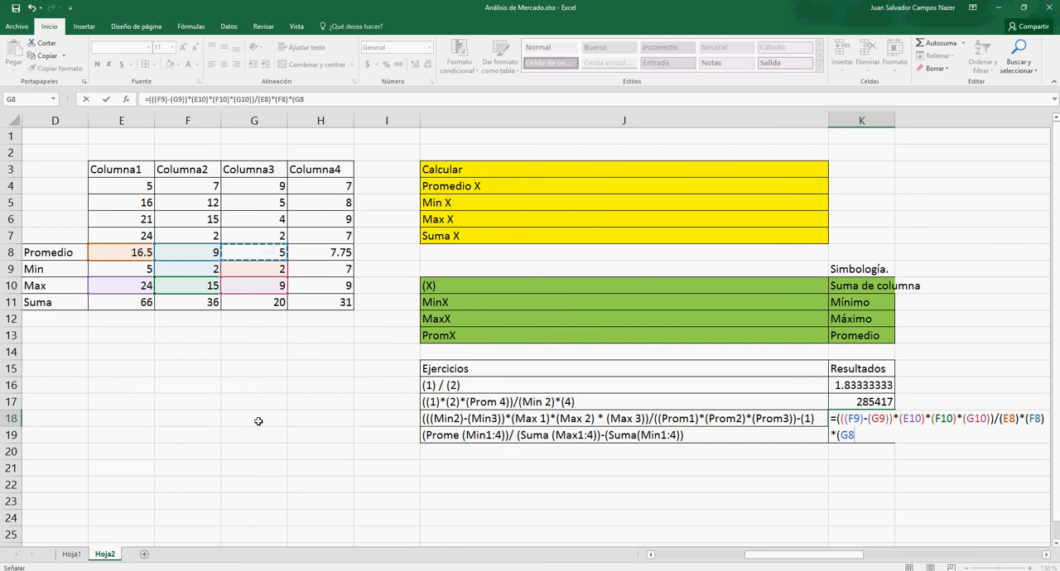
type(")")
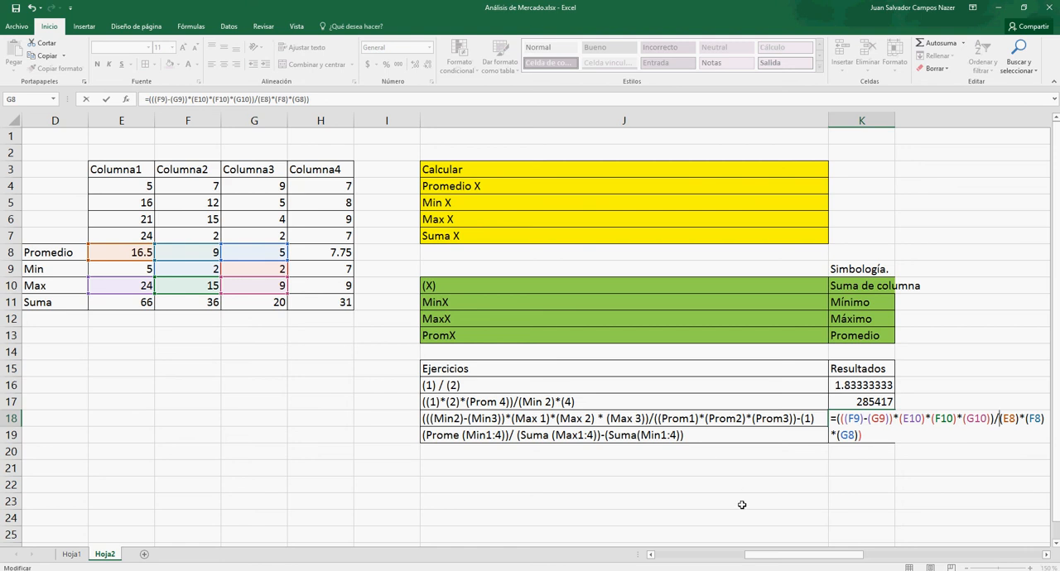
- Add the missing opening parenthesis to the K18 divisor, append the sum of column 1 as -(E11), and enter the formula
type("(")
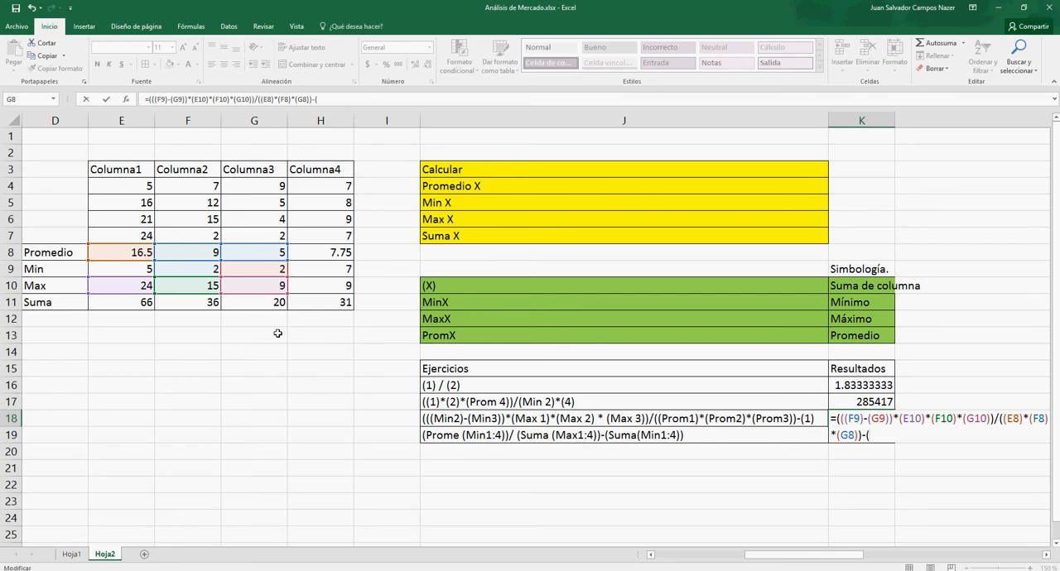
left_click(130, 305)
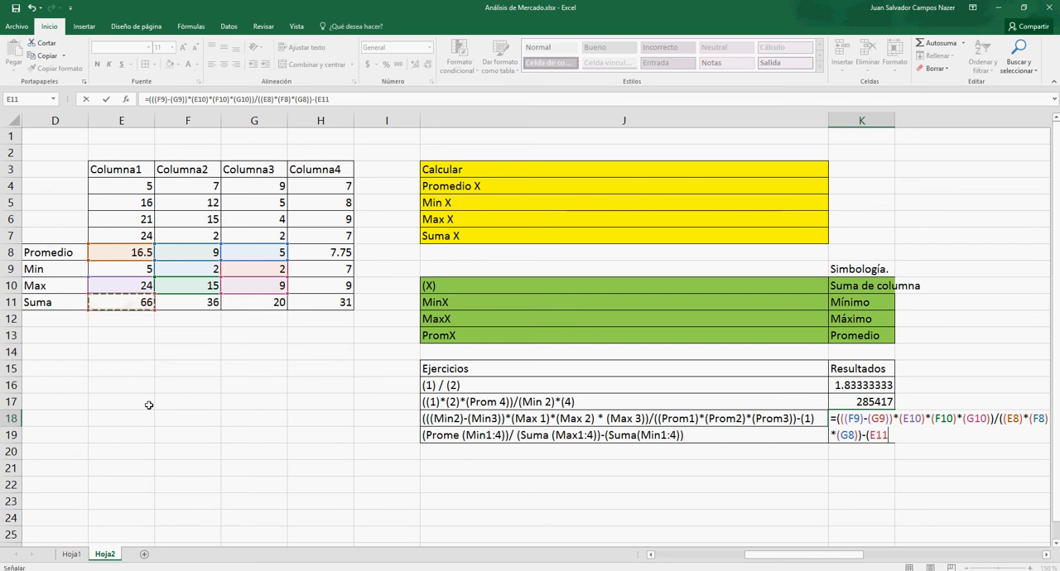
type(")")
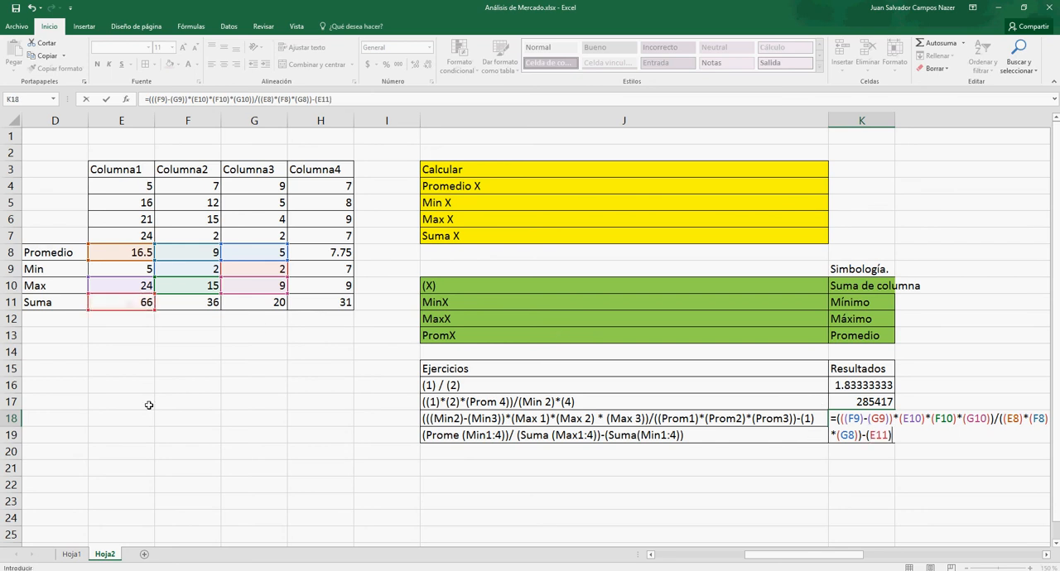
key("Return")
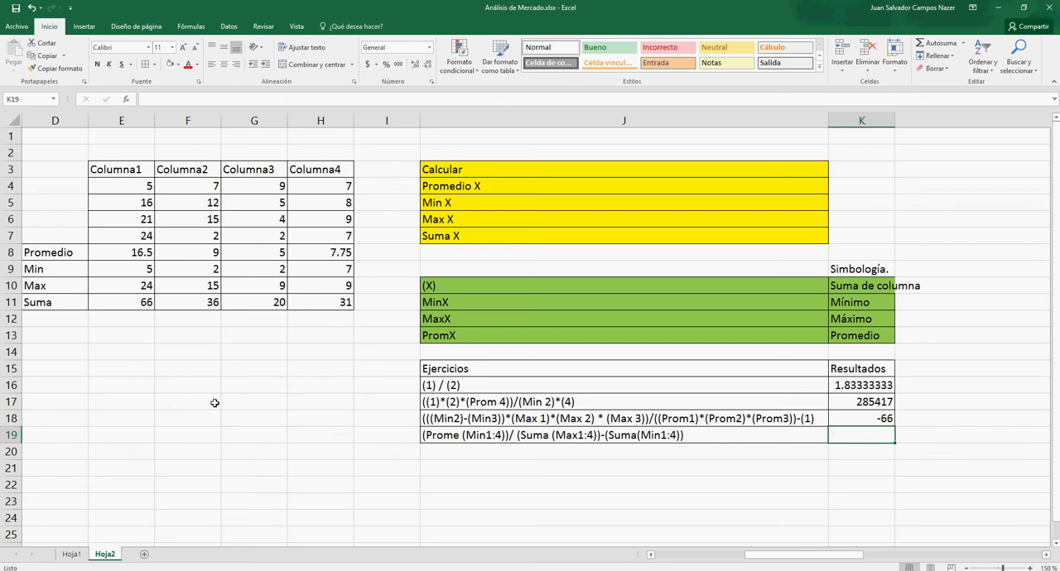
- Begin the fourth exercise's formula in K19 with the average of the minimums, =(Promedio(E9:H9))/
type("=")
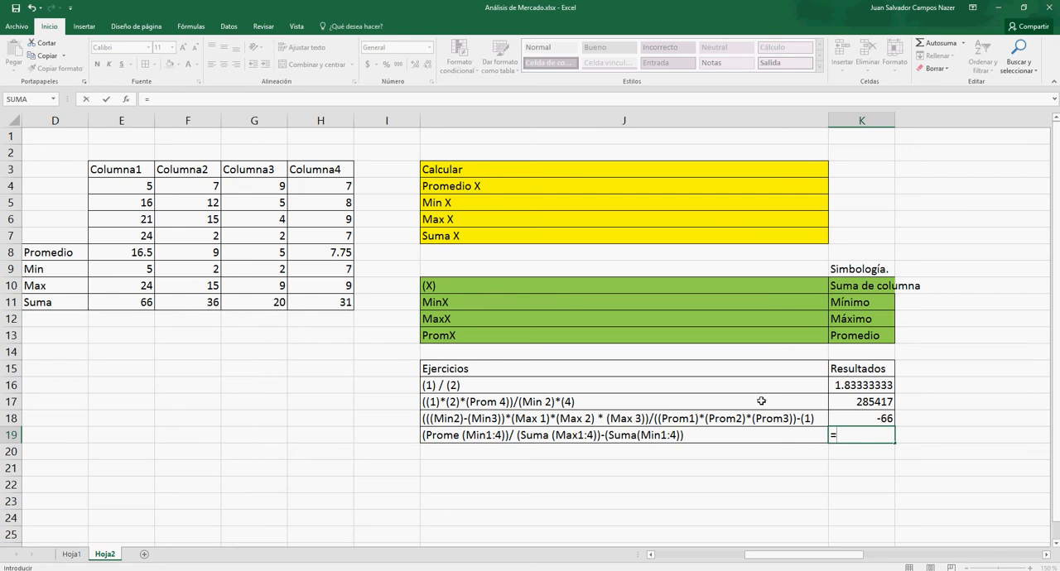
type("(Promedio(")
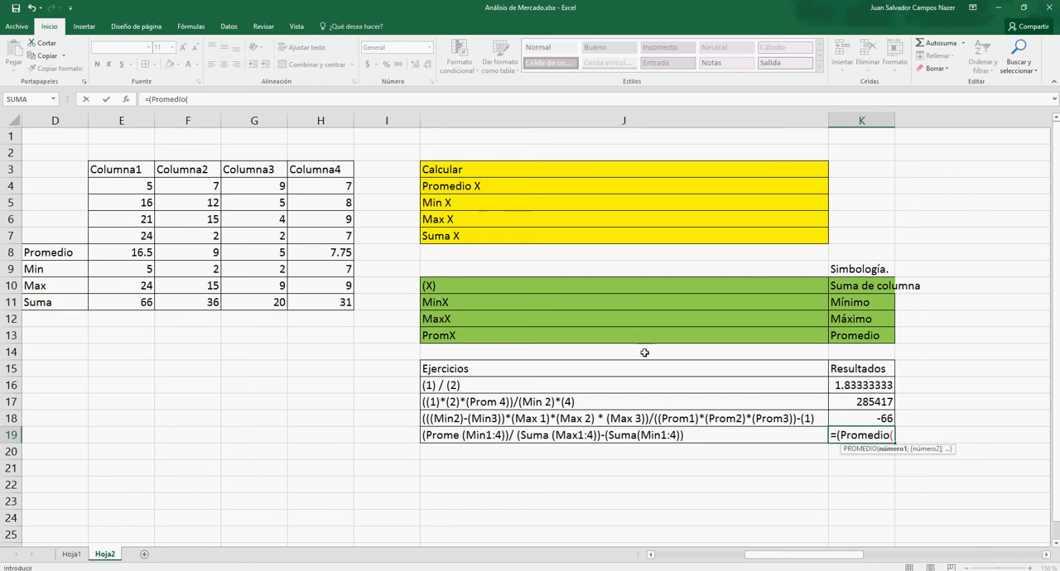
left_click_drag(140, 270, 307, 274)
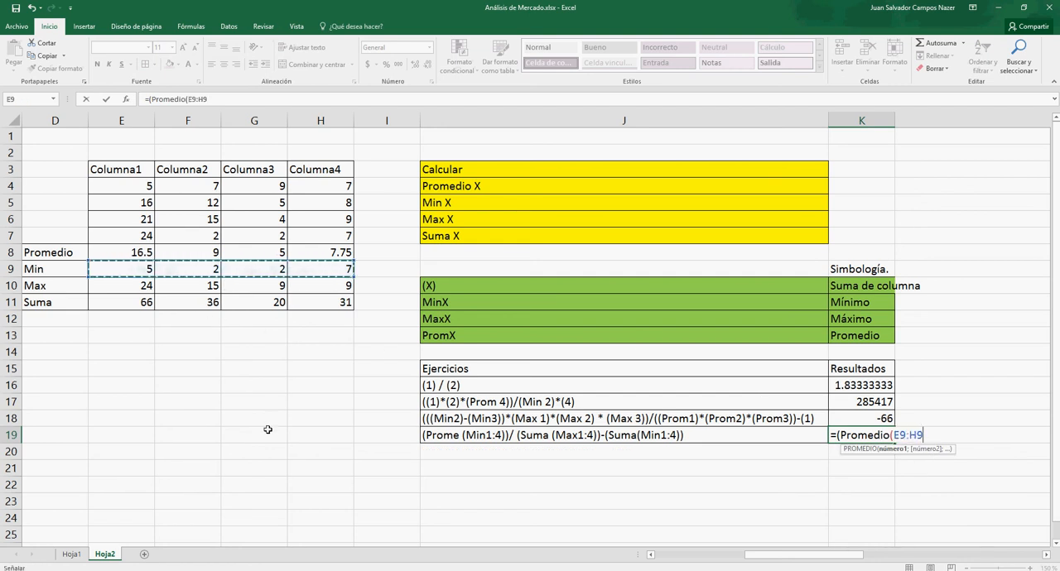
type(")")
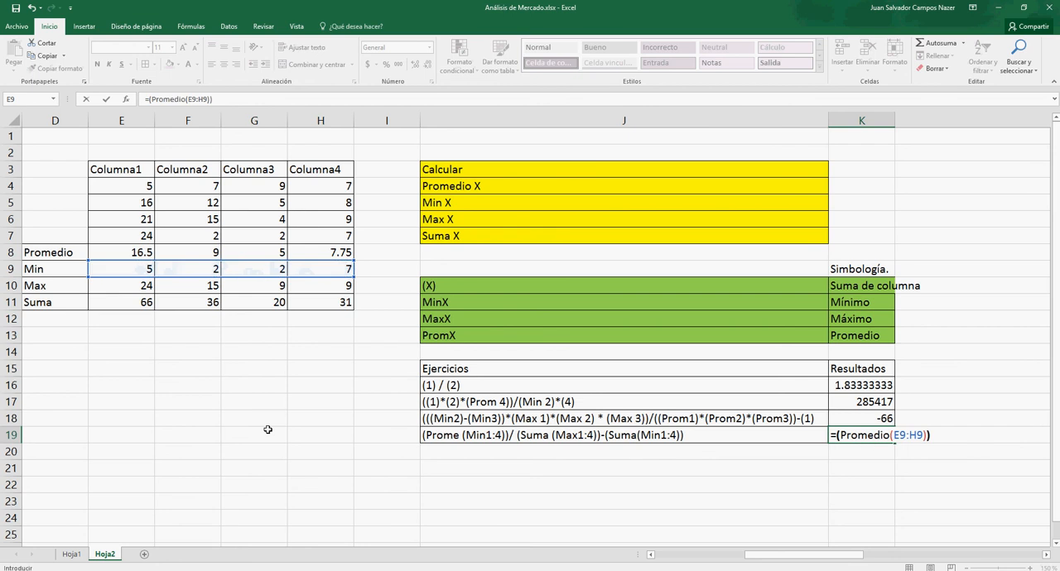
type(")/")
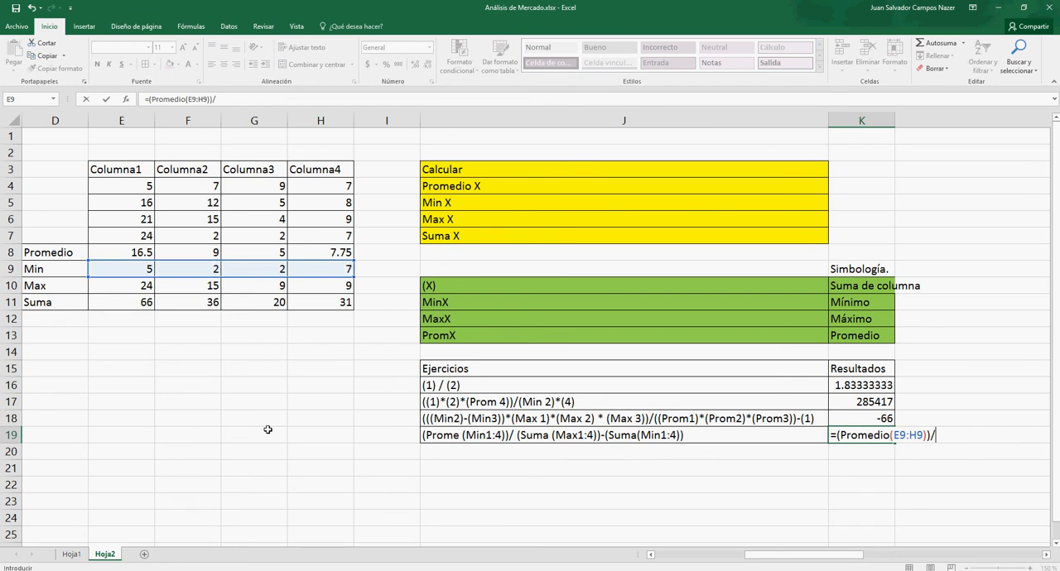
type("(sum")
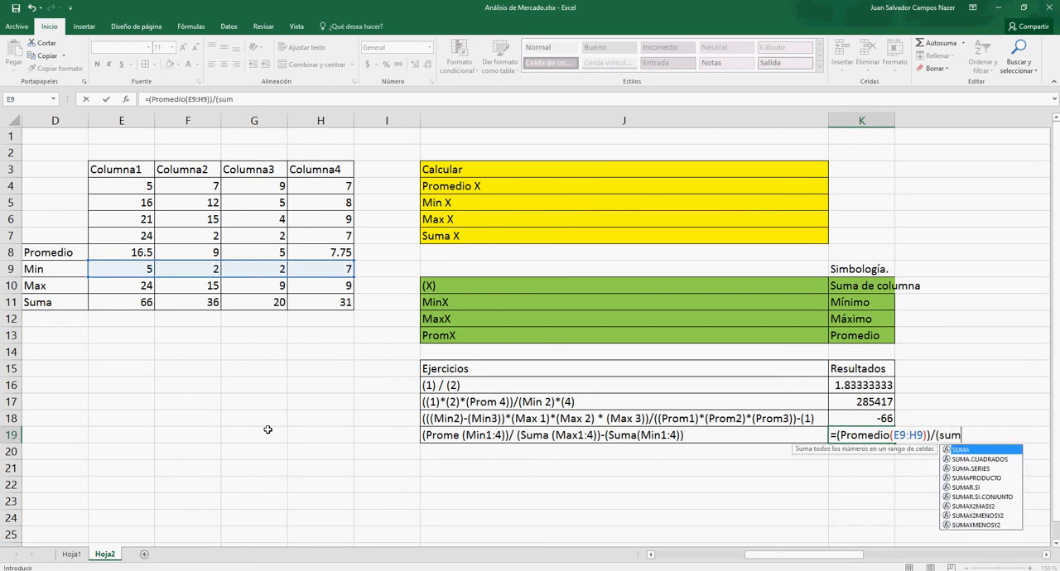
type("a(")
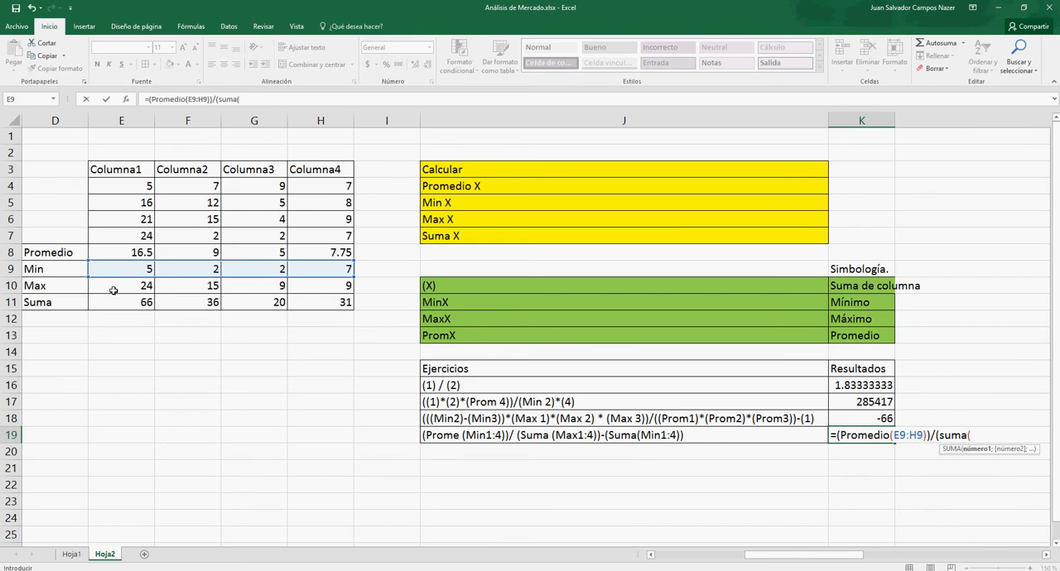
- Extend the K19 formula with the sum of the maximums as divisor, (suma(E10:H10))
left_click_drag(114, 290, 329, 285)
type(")")
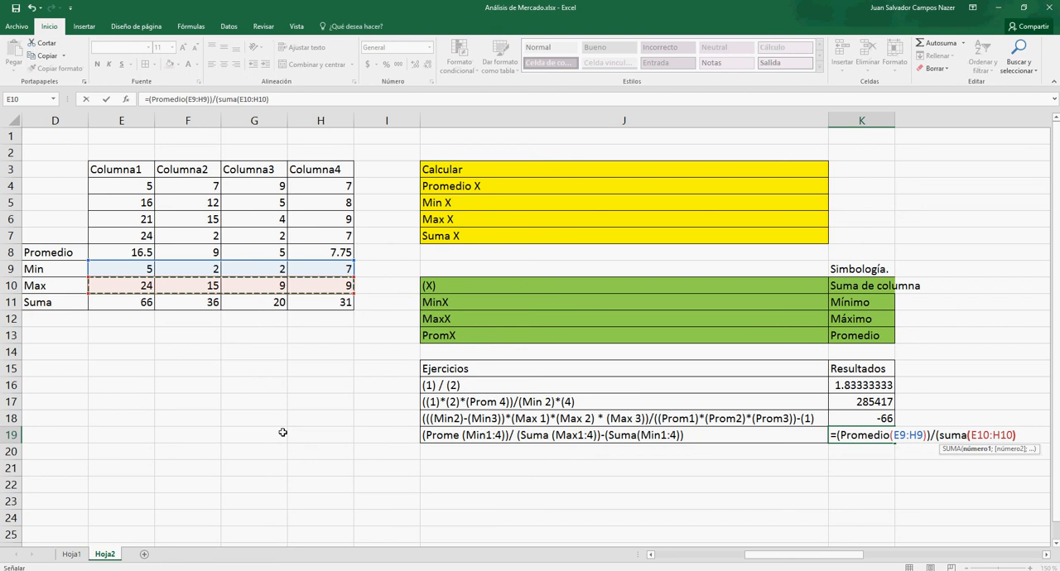
type(")-(")
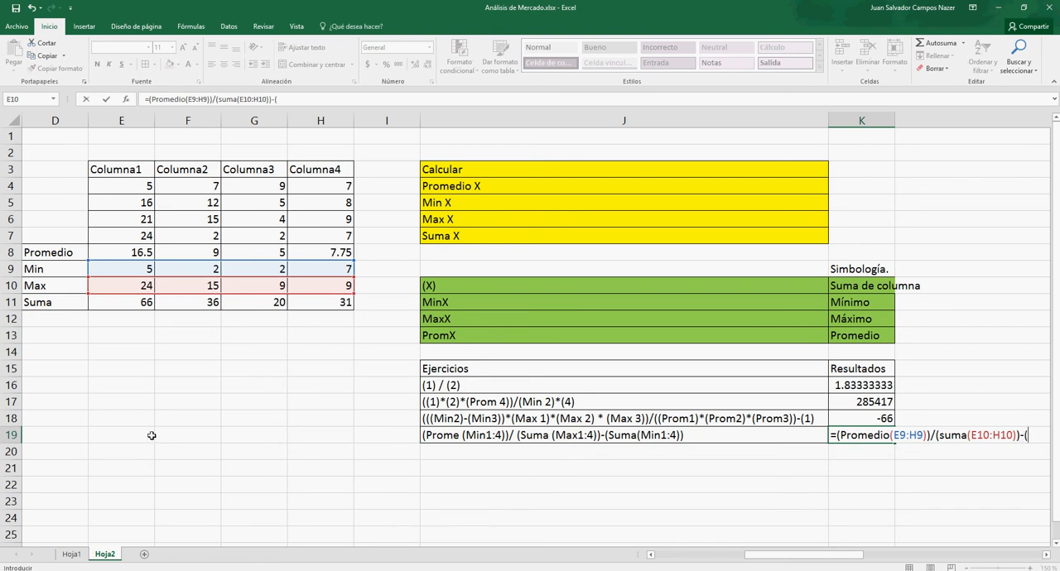
- Complete the K19 formula by subtracting the sum of the minimums, -(suma(E9:H9)), and enter it
type("suma(")
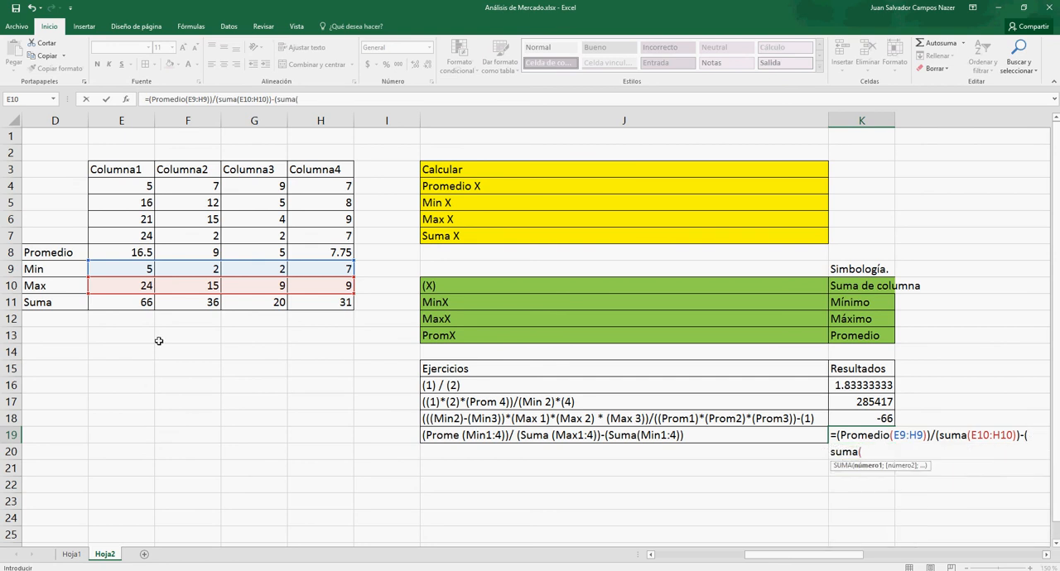
left_click_drag(135, 270, 309, 265)
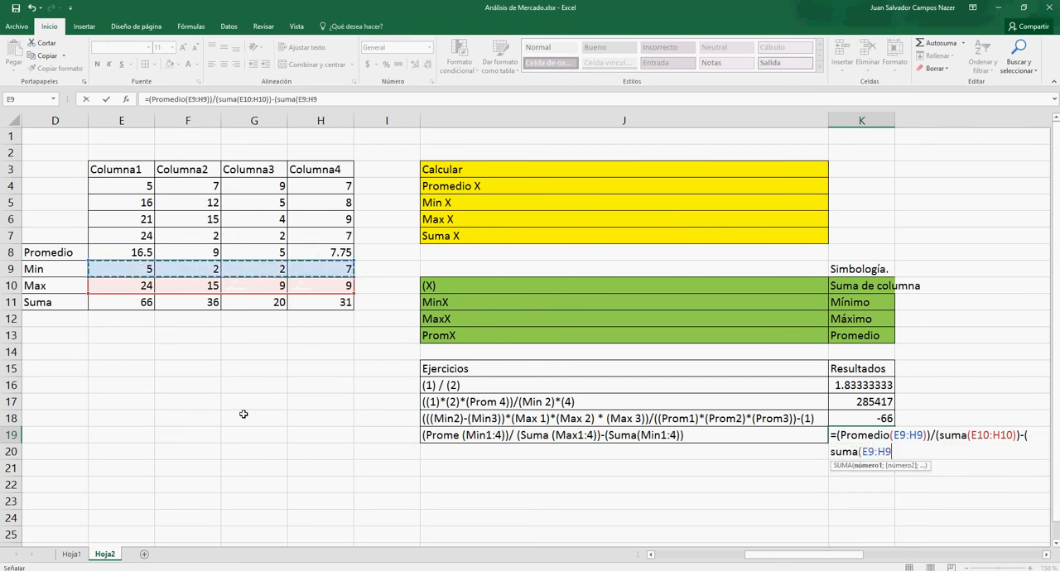
type(")")
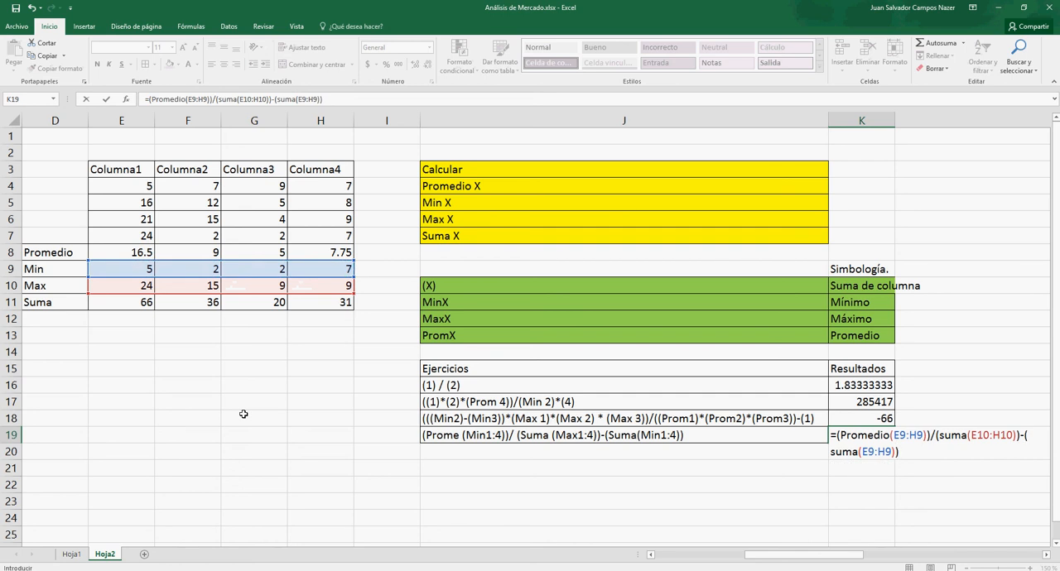
key("Return")
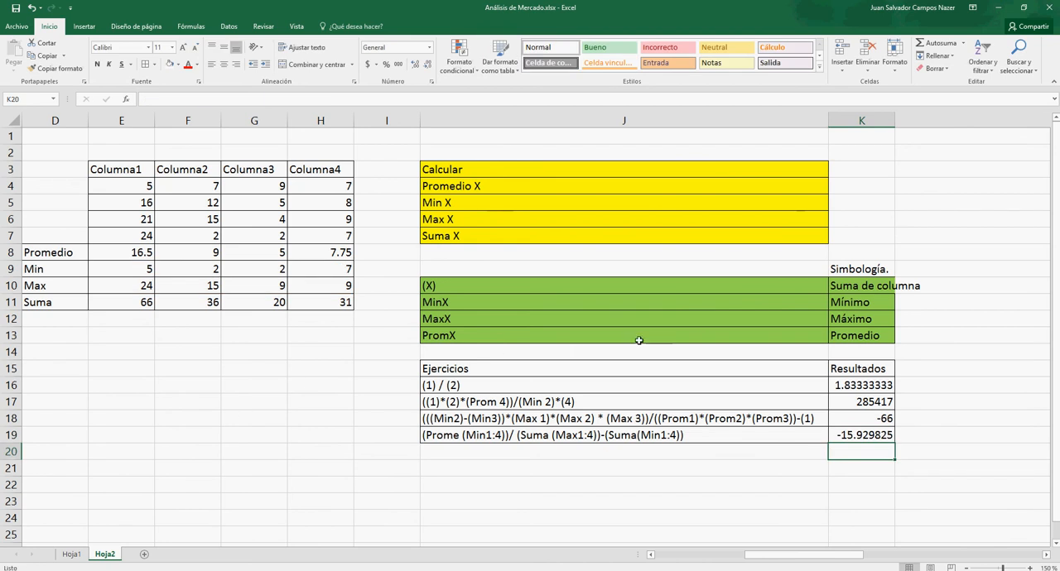
left_click_drag(689, 374, 735, 431)
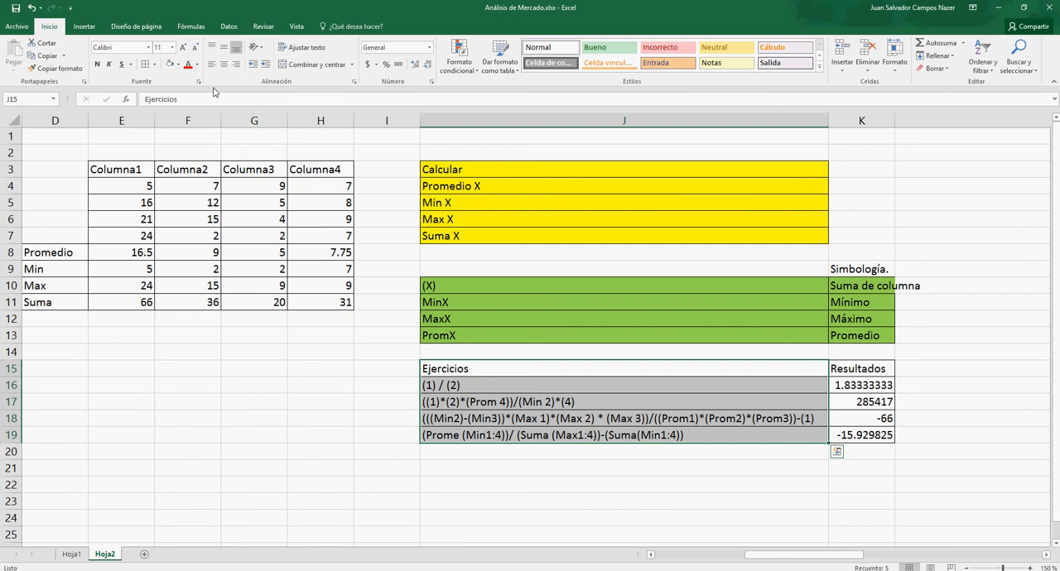
right_click(177, 67)
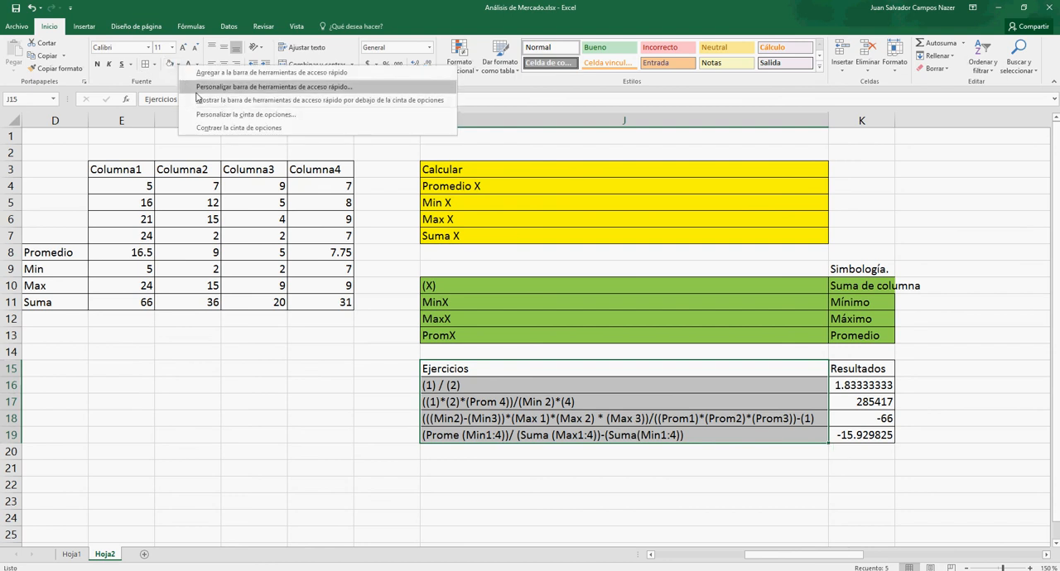
key("Escape")
left_click(177, 64)
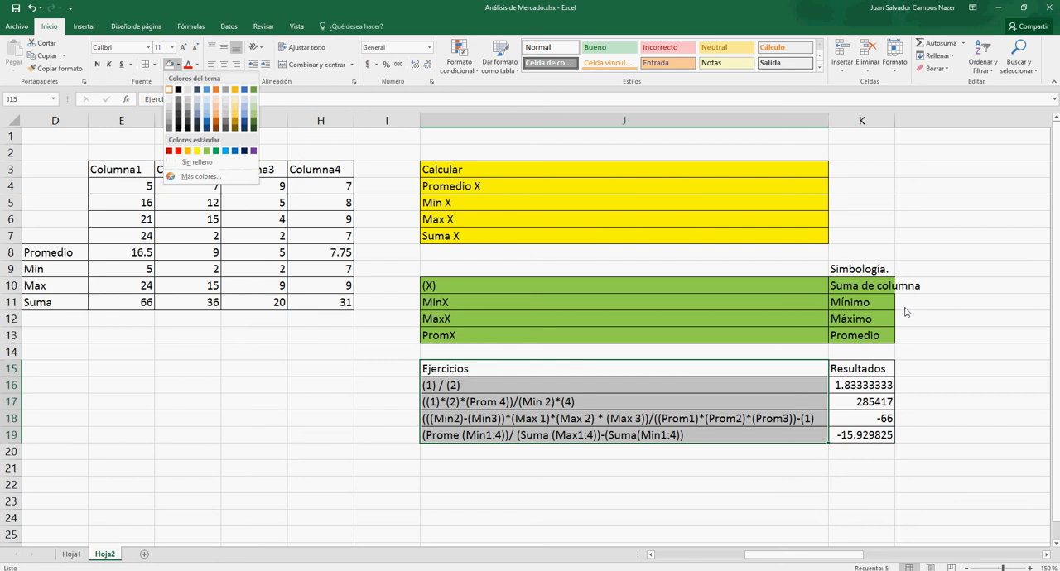
left_click(881, 374)
- Fill the Resultados cells K15:K19 with light green and deselect them
left_click_drag(882, 374, 876, 429)
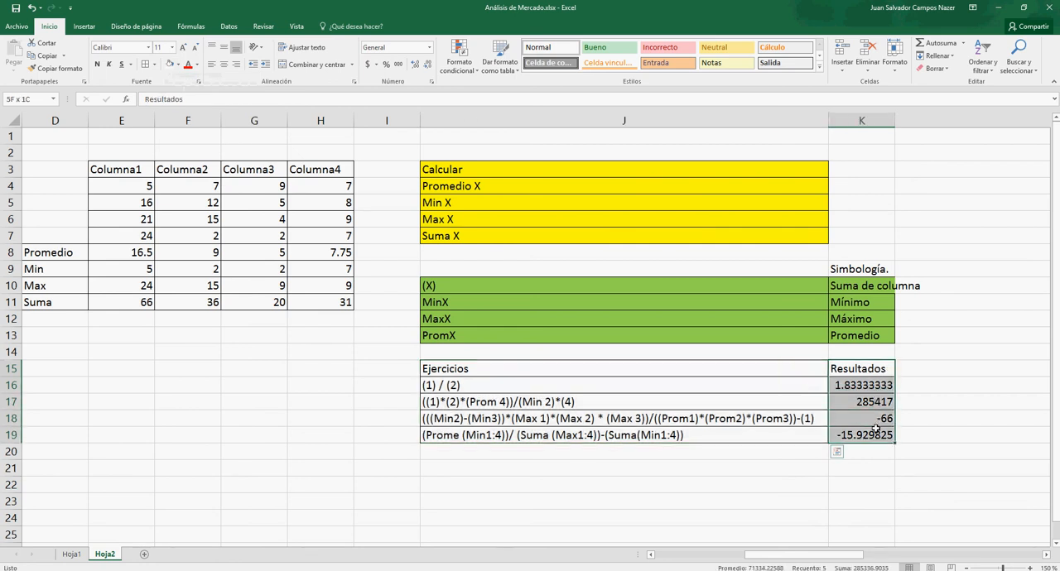
left_click(177, 64)
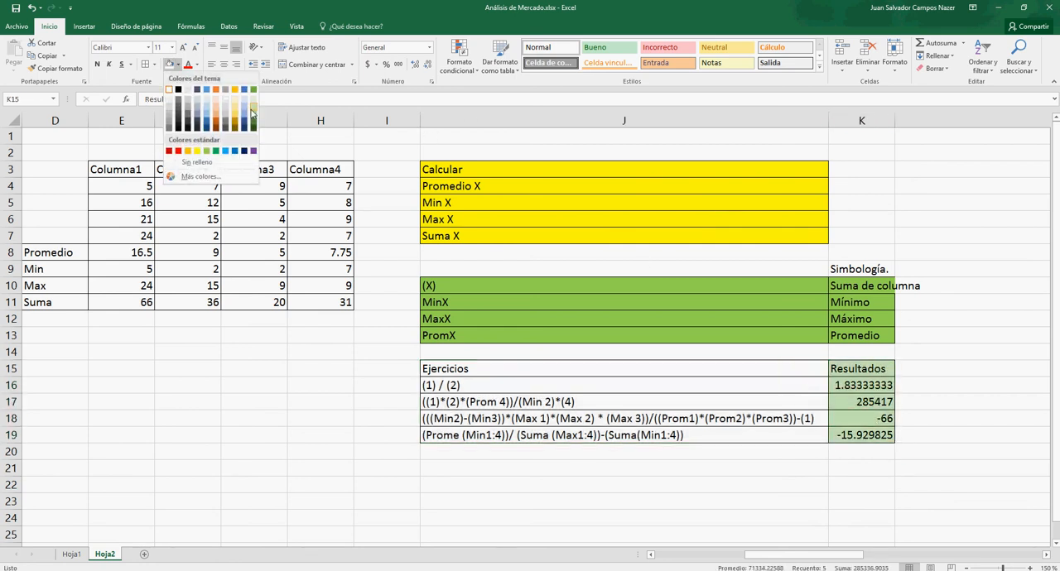
left_click(252, 114)
right_click(389, 456)
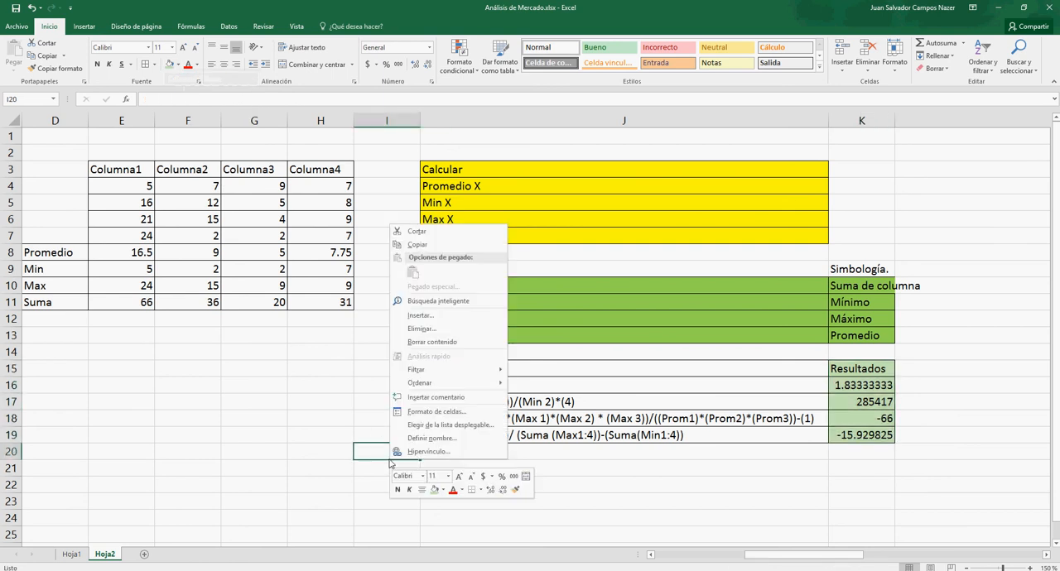
left_click(307, 440)
left_click(307, 435)
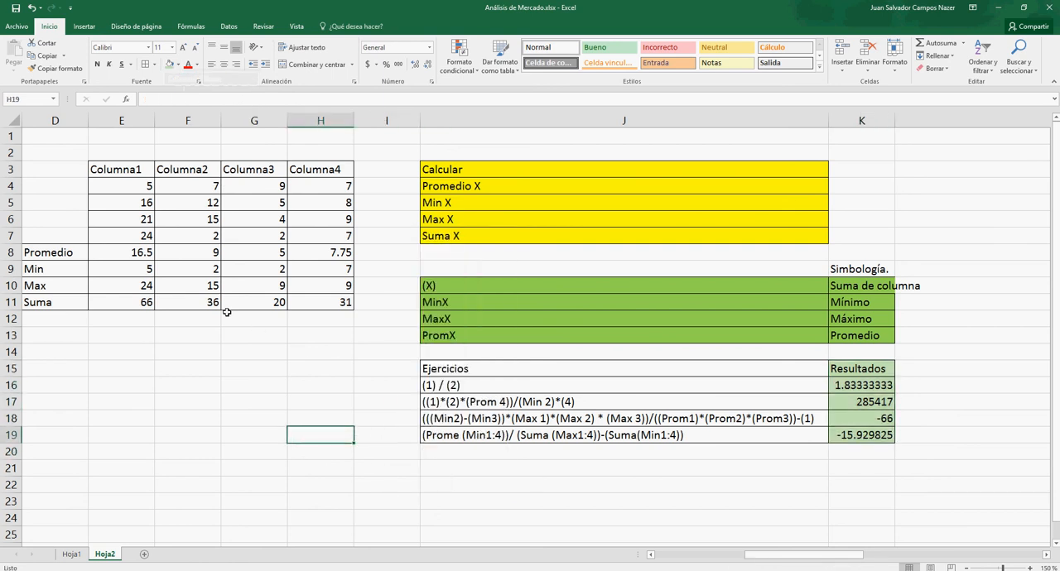
- Enter the year 2012 in D4 as the label of the first data row
left_click(37, 186)
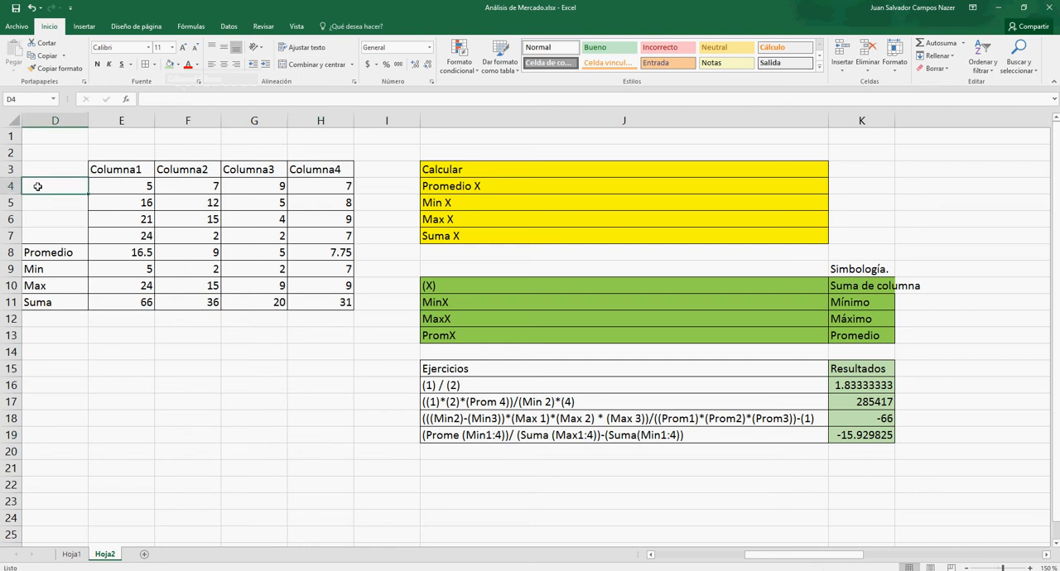
type("Años")
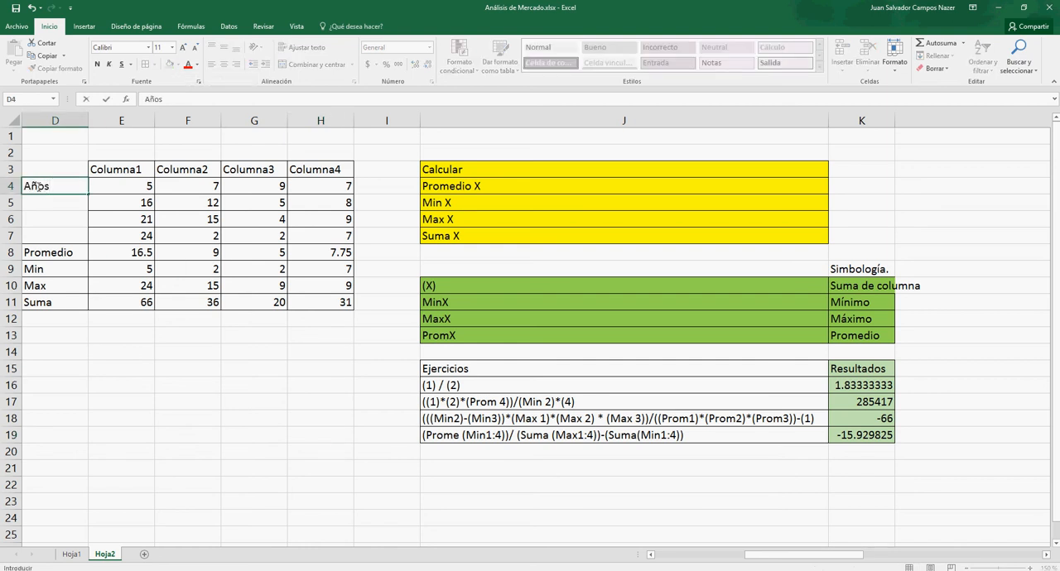
key("BackSpace")
key("BackSpace")
key("BackSpace")
type("2012")
key("ctrl+Return")
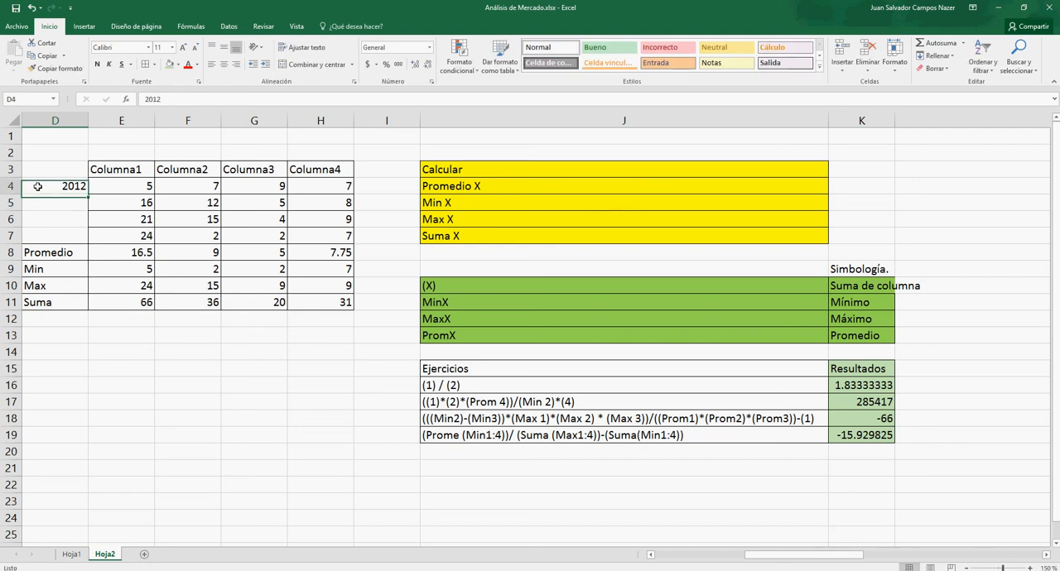
- Fill the years down from D4 to D7 as a series, giving 2013, 2014 and 2015
left_click_drag(88, 195, 94, 244)
left_click(96, 250)
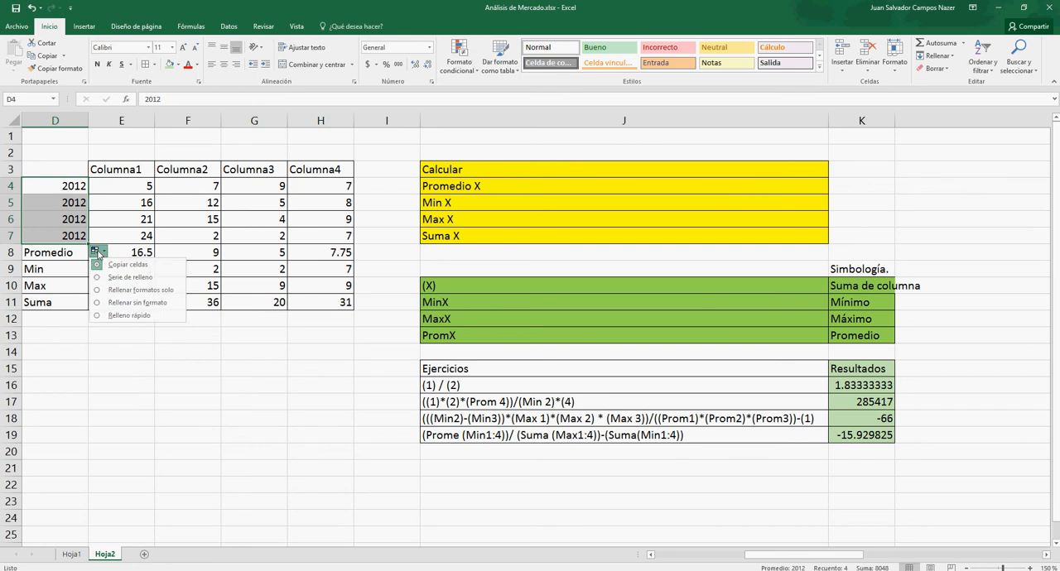
left_click(104, 278)
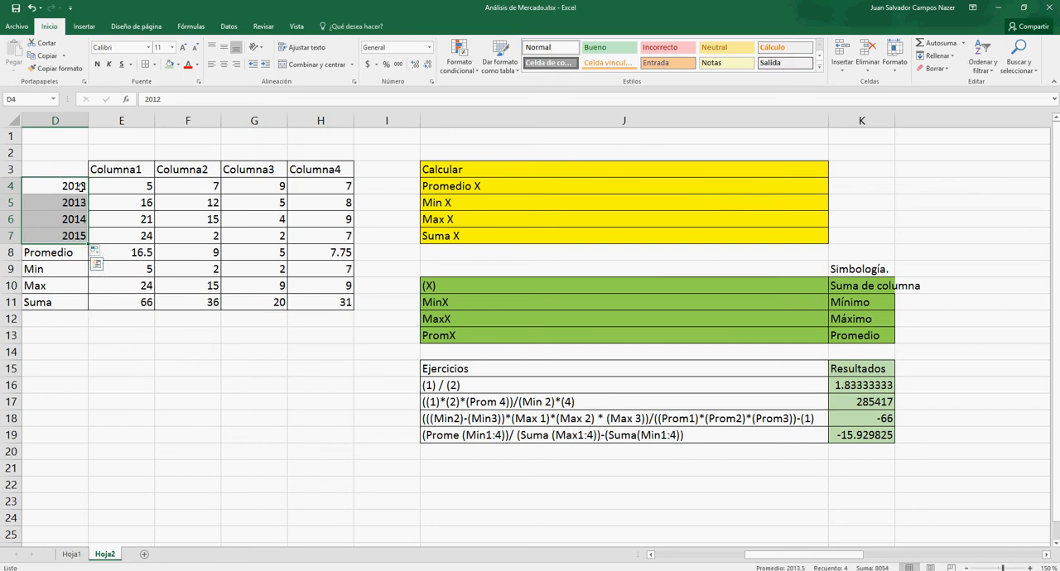
left_click(73, 366)
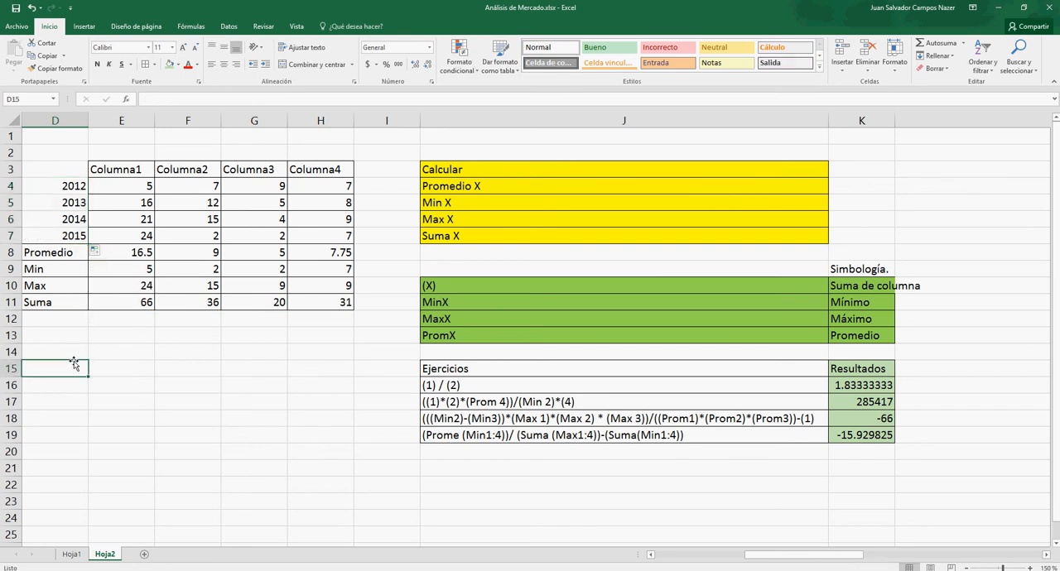
- Add borders to the year cells D4:D7 so they match the rest of the table
left_click_drag(66, 184, 59, 238)
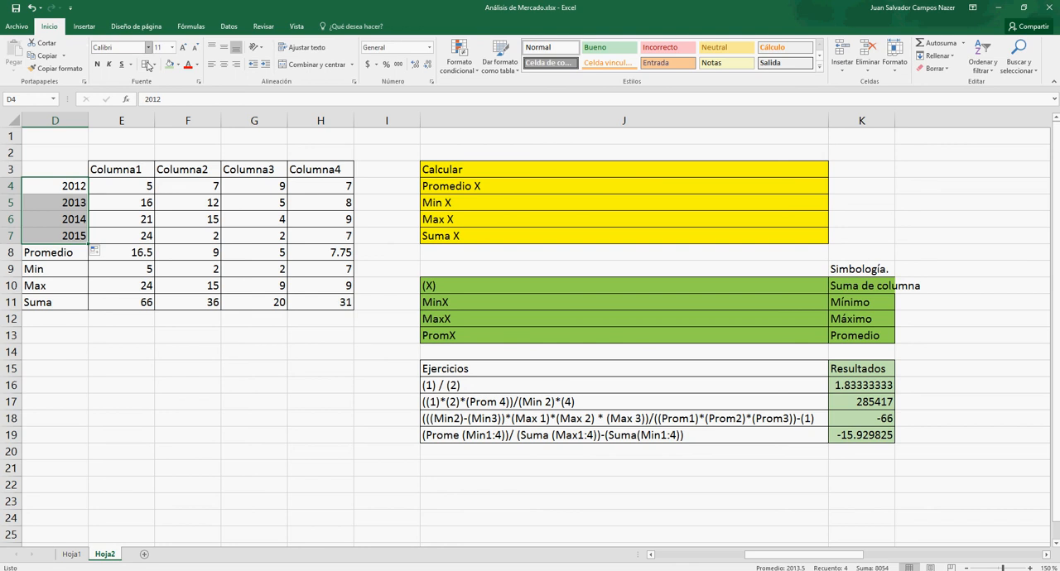
left_click(147, 311)
left_click(141, 352)
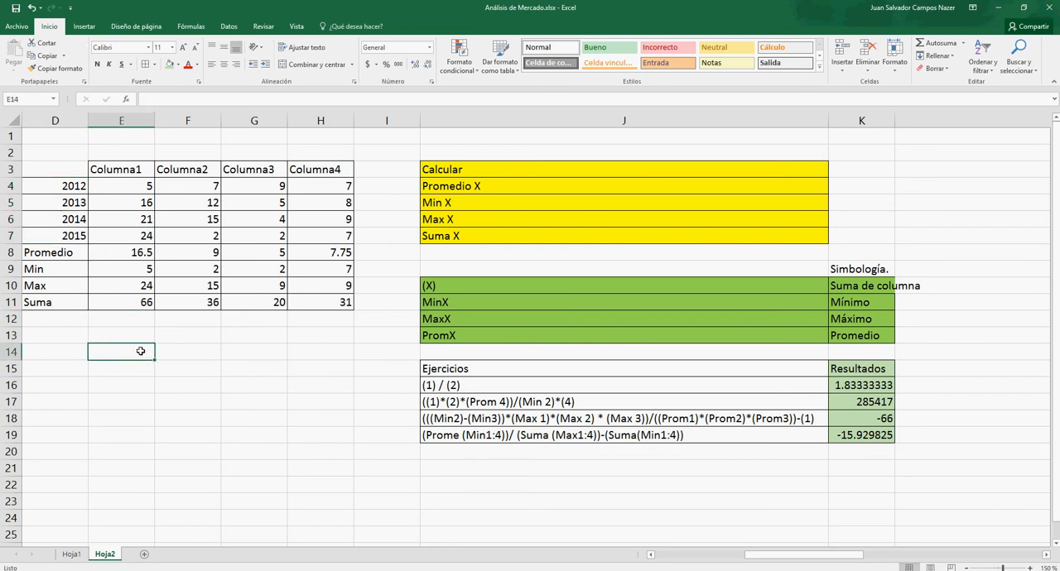
- Insert a 2-D clustered column chart from the table range D3:H8
left_click_drag(63, 169, 351, 259)
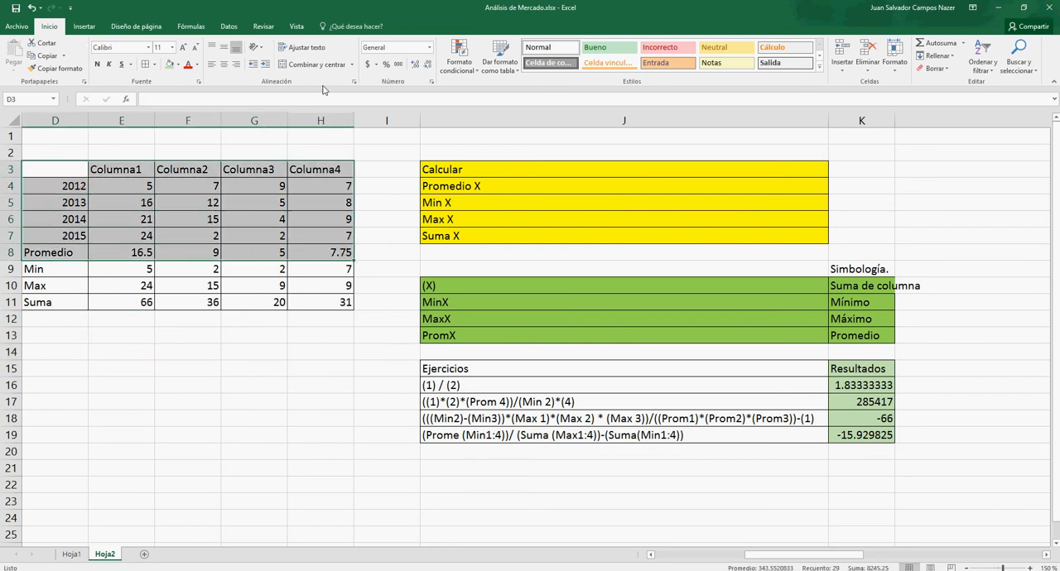
left_click(85, 27)
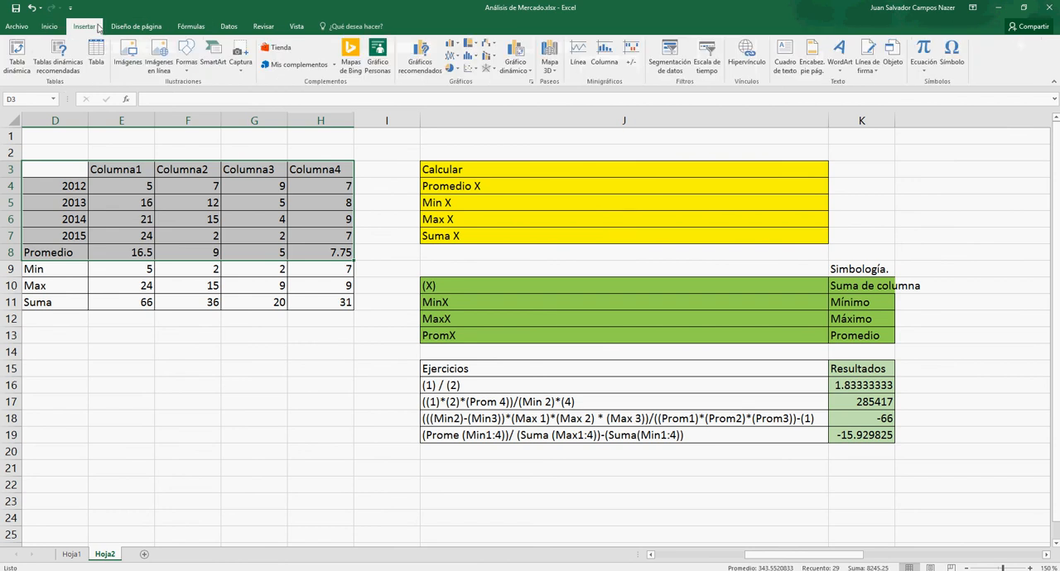
left_click(452, 49)
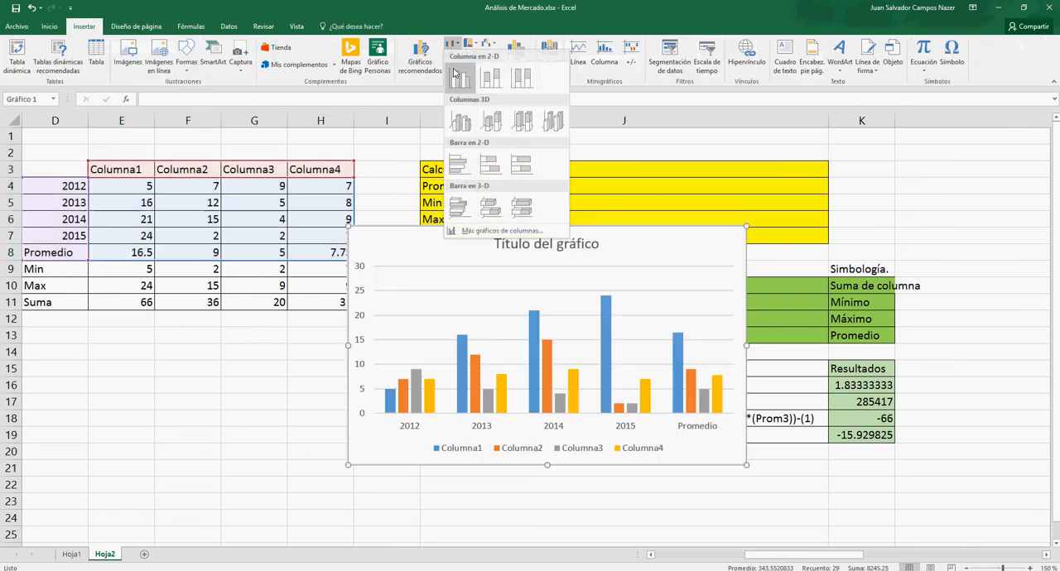
left_click(456, 80)
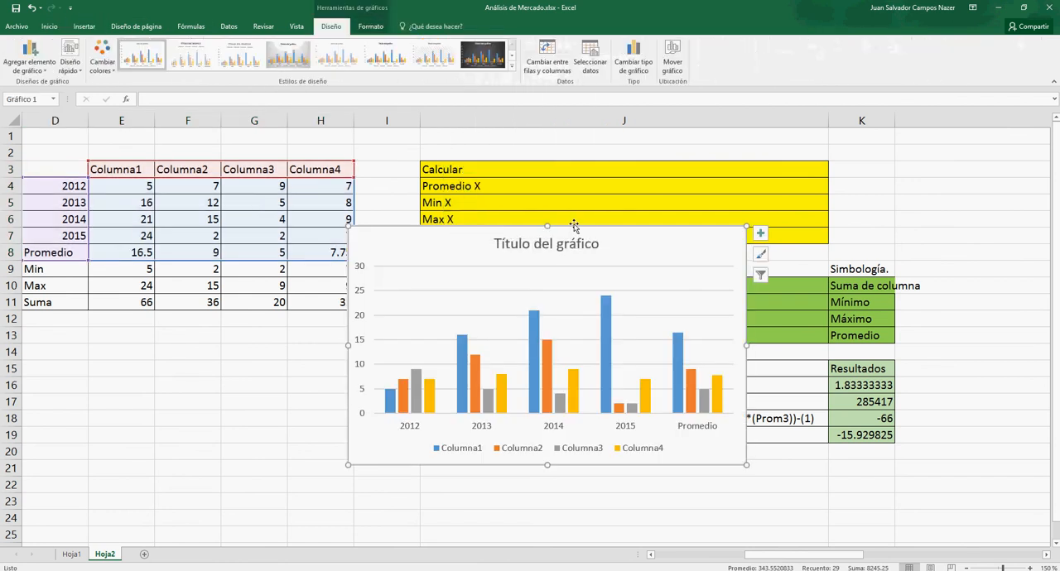
- Move the column chart below the table and shrink its data range to exclude the Promedio row
left_click_drag(640, 234, 363, 255)
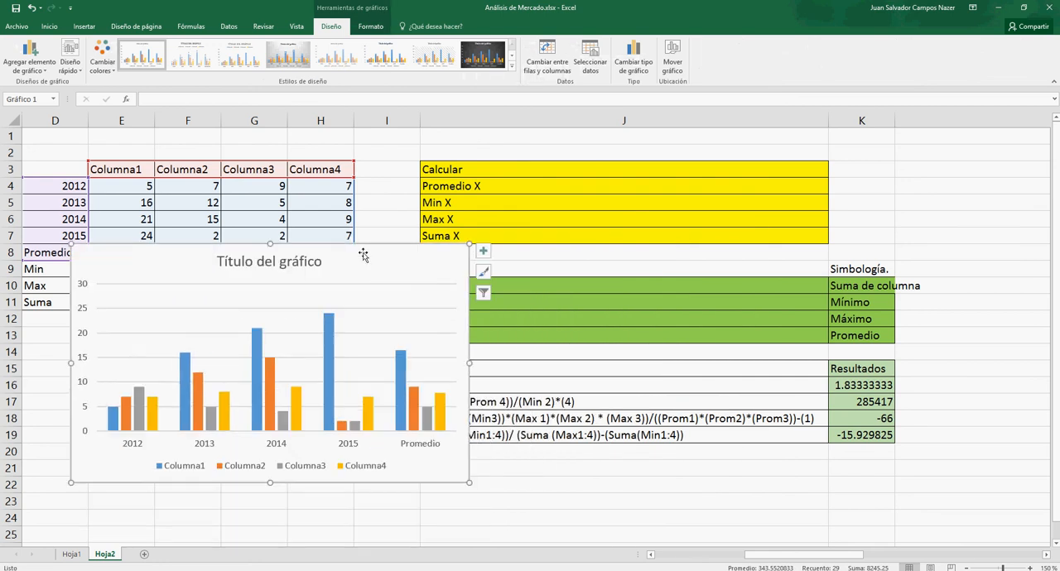
mouse_move(367, 258)
left_mouse_down()
mouse_move(506, 282)
mouse_move(497, 237)
mouse_move(549, 199)
mouse_move(565, 217)
mouse_move(485, 295)
mouse_move(481, 343)
left_mouse_up()
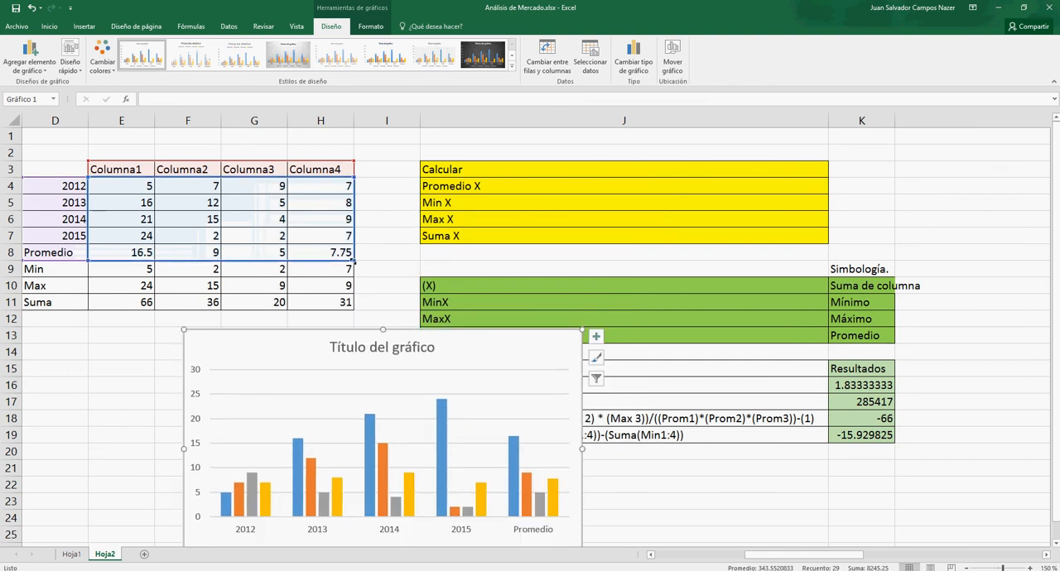
left_click_drag(353, 252, 353, 244)
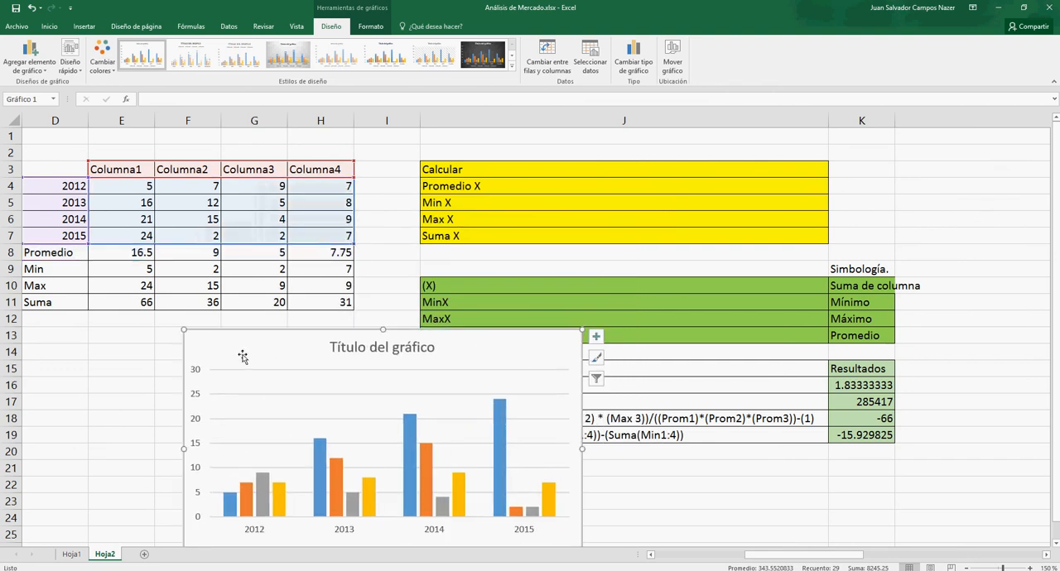
- Fill the Promedio, Min, Max and Suma rows D8:H11 with light green and deselect them
left_click(95, 291)
left_click_drag(55, 253, 335, 304)
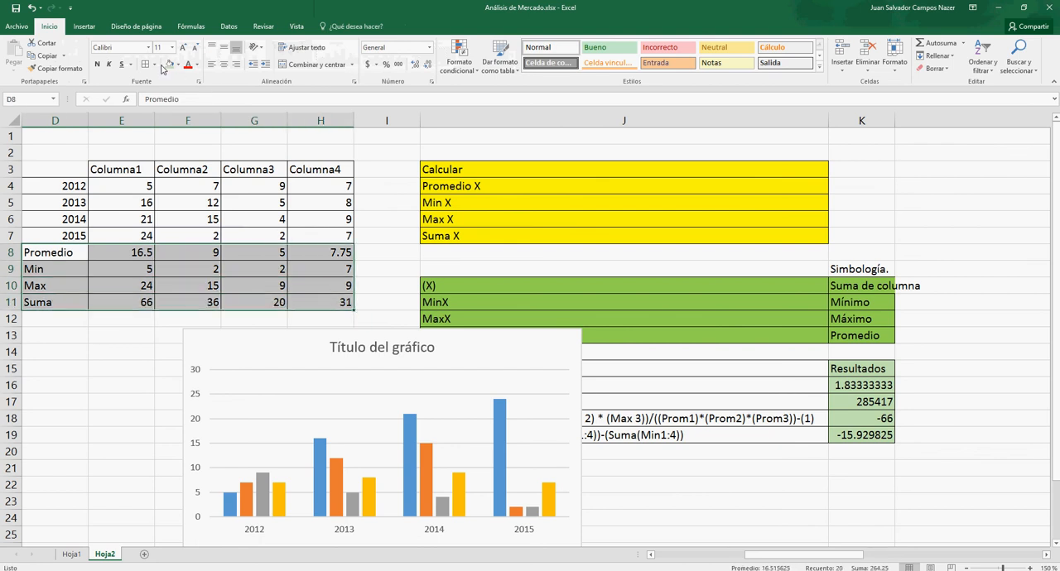
left_click(170, 66)
left_click(98, 330)
- Delete the column chart below the table
left_click(209, 342)
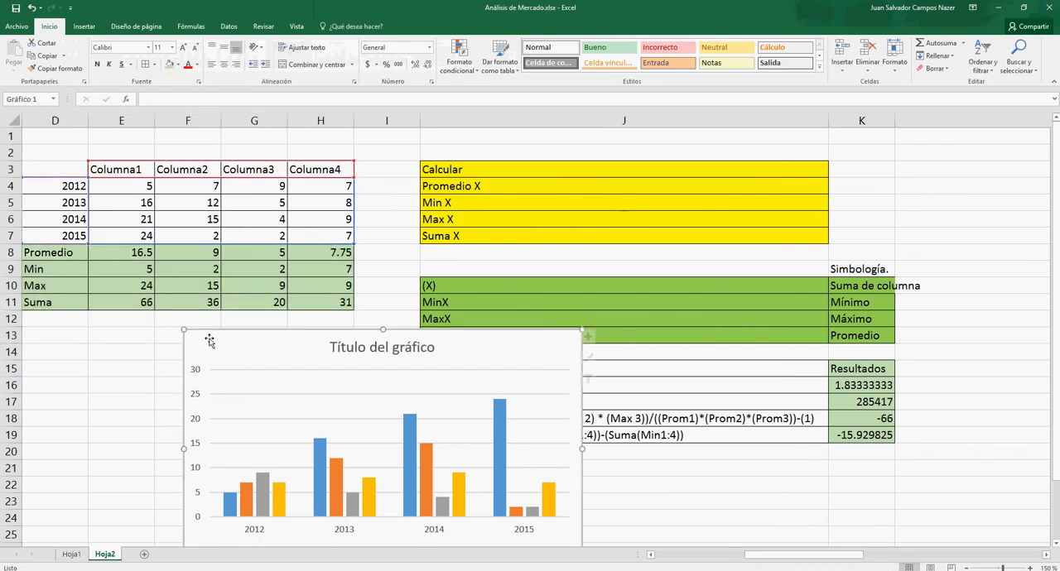
key("Delete")
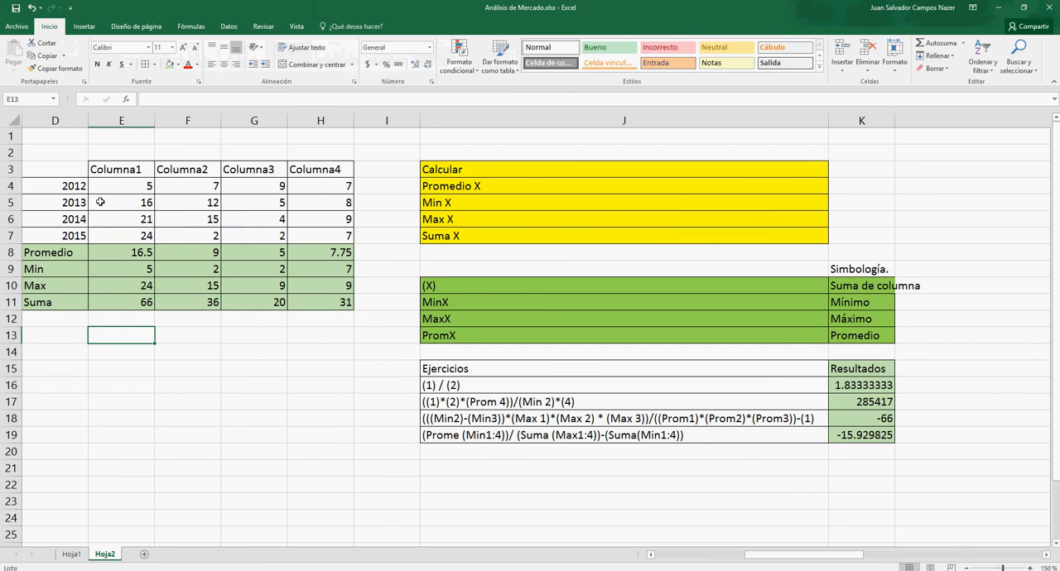
- Insert a 2-D clustered column chart from D3:H7 and place it beside the data table
left_click_drag(76, 170, 322, 240)
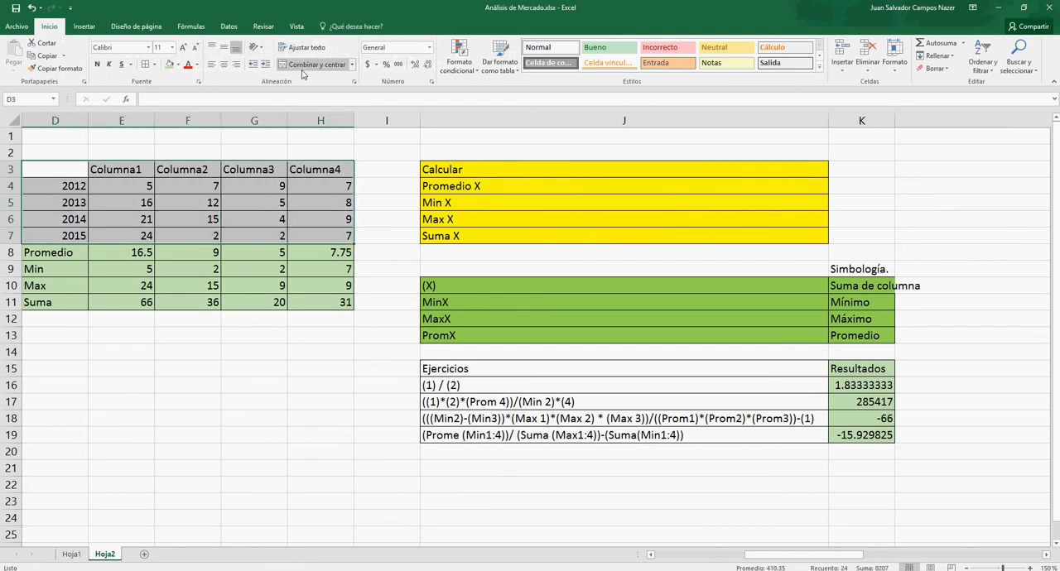
left_click(83, 26)
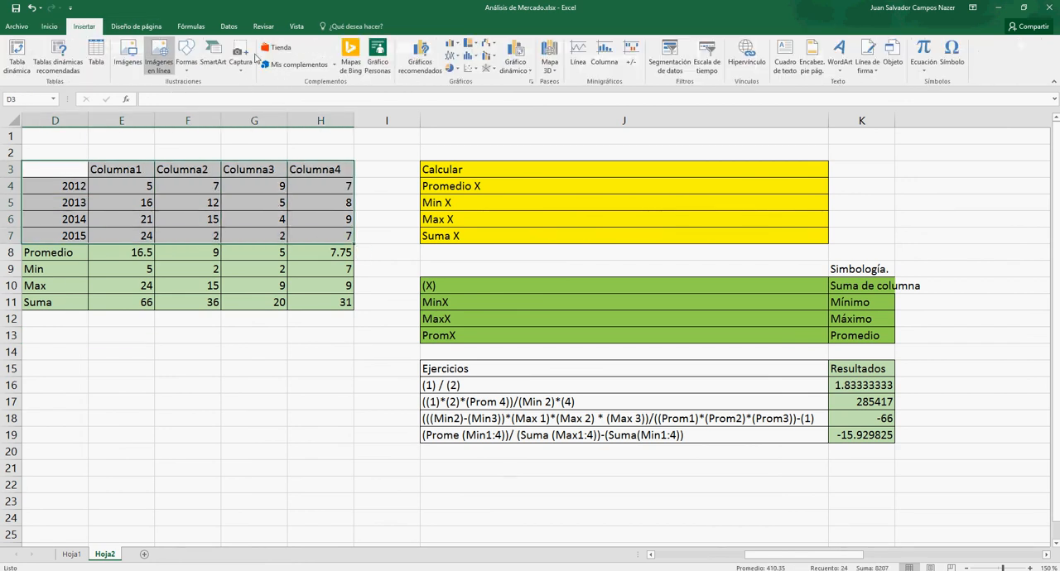
left_click(451, 44)
left_click(457, 71)
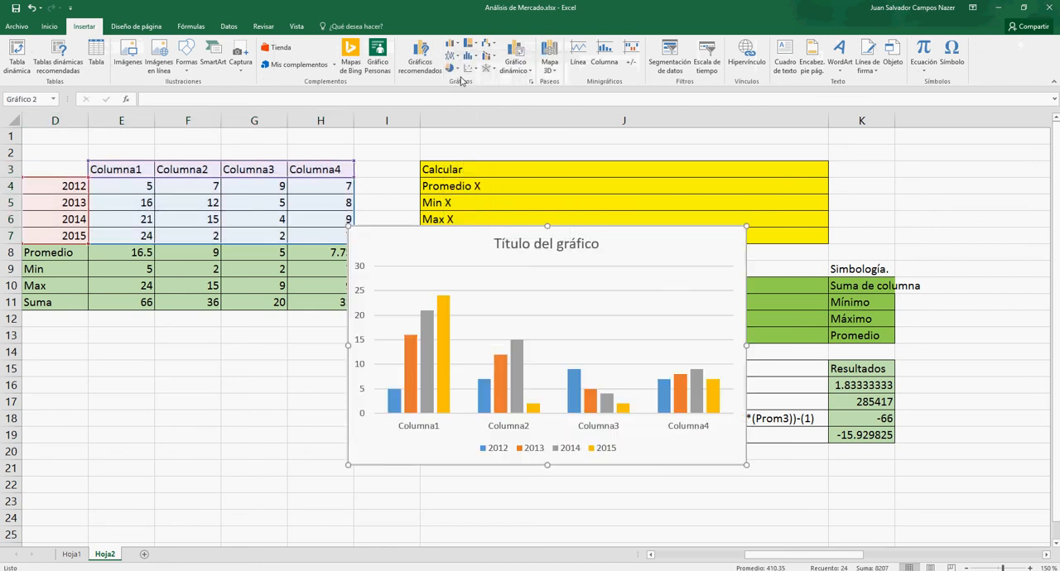
left_click_drag(451, 252, 482, 166)
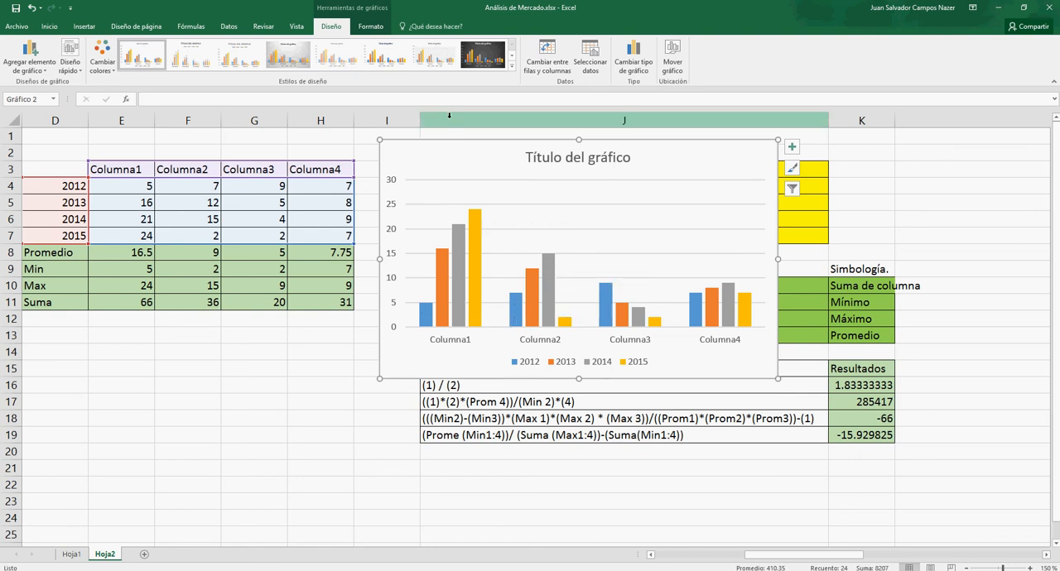
- Apply the second chart style, with data labels and the legend under the title, and title the column chart ANÁLISIS
left_click(191, 60)
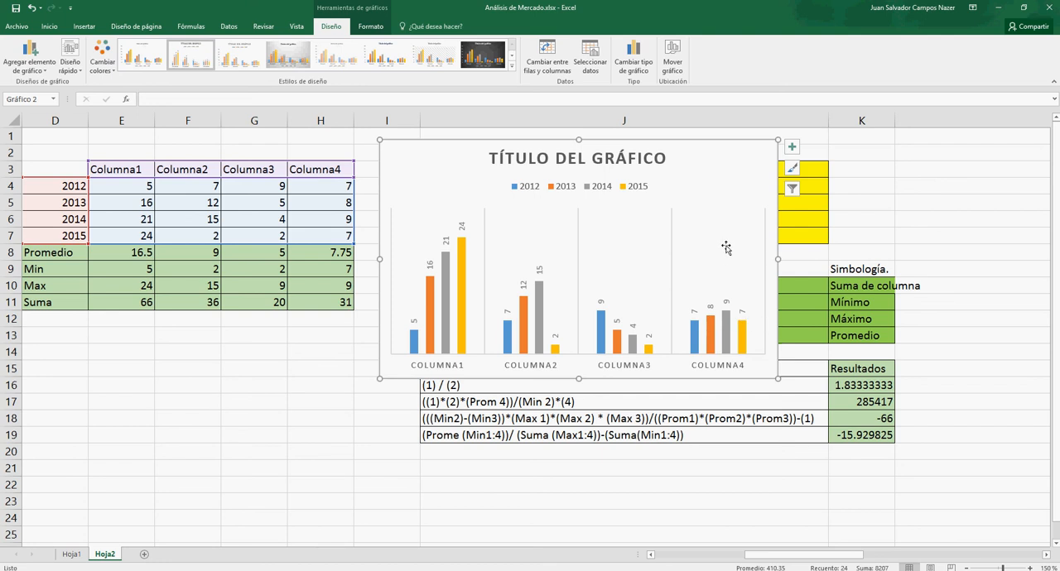
left_click(633, 161)
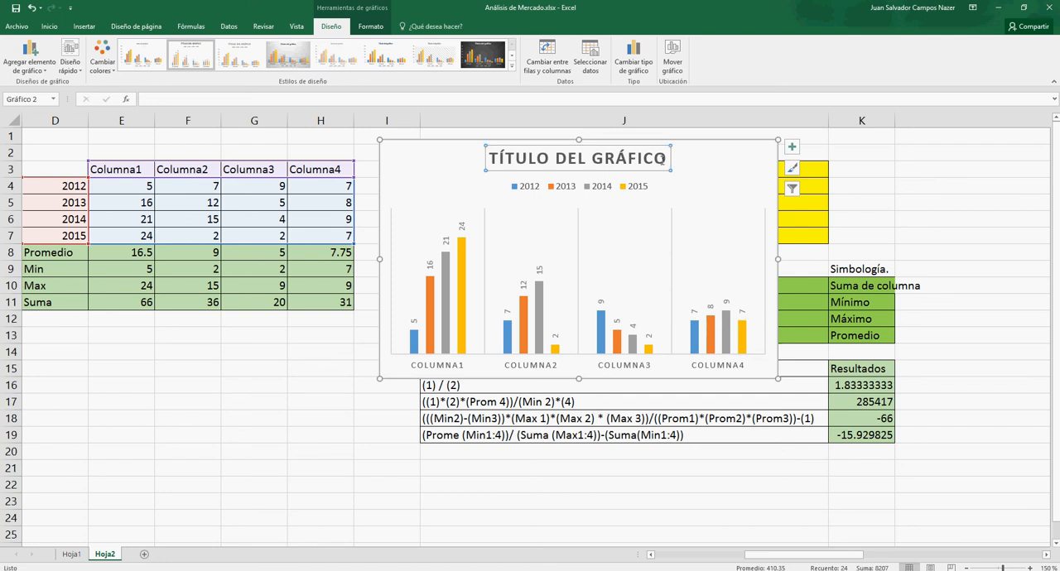
left_click_drag(665, 159, 529, 177)
type("A")
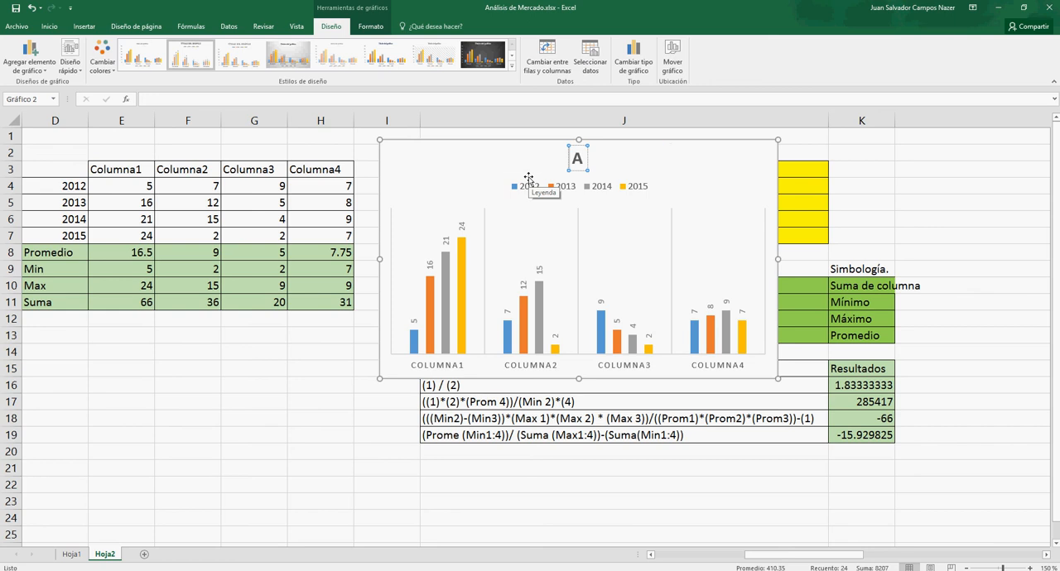
type("NÁLISIS")
left_click(460, 162)
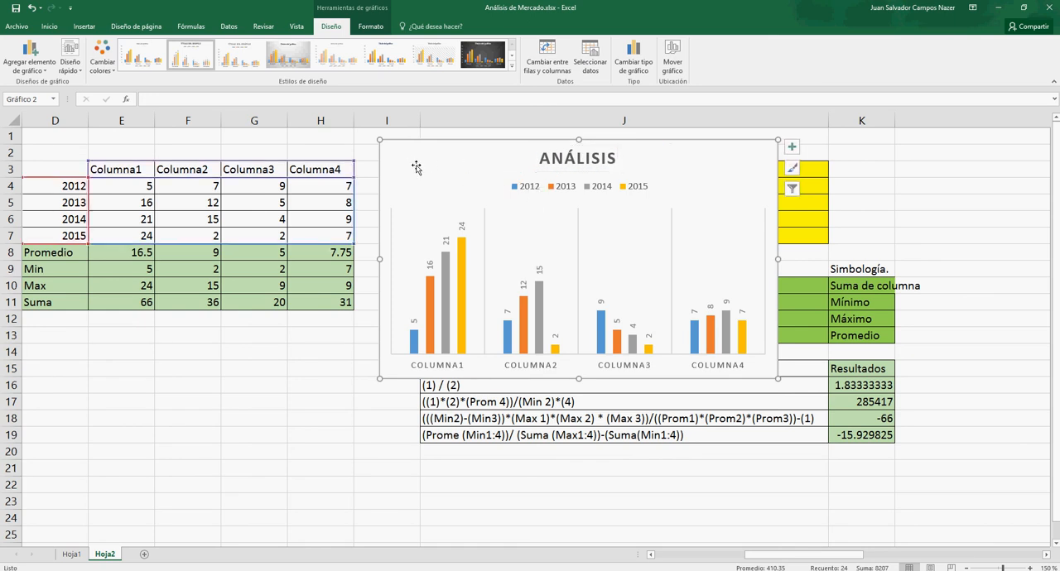
- Move the ANÁLISIS chart directly below the table's Suma row
left_click_drag(412, 159, 83, 332)
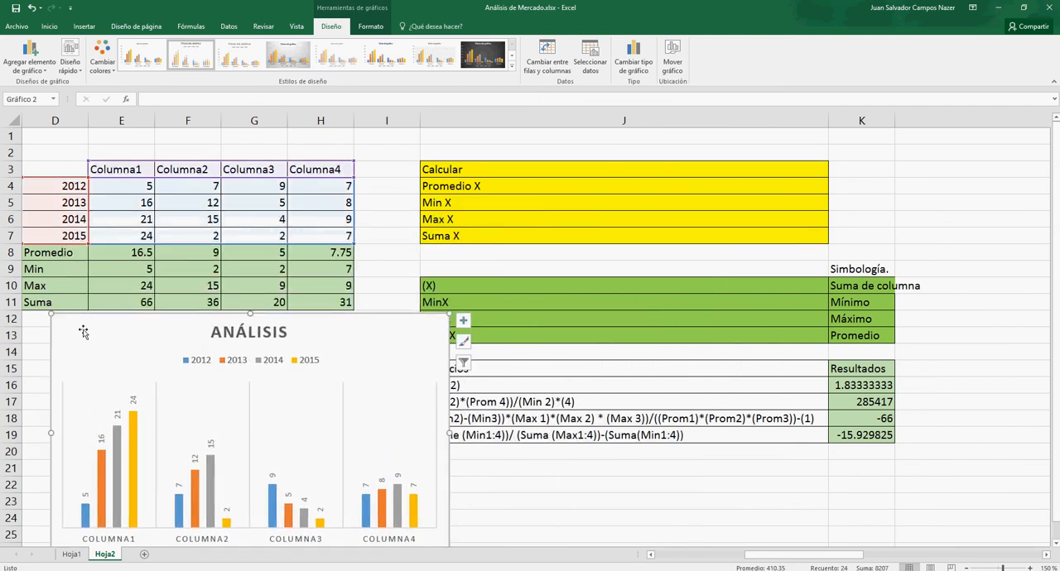
scroll(1056, 240, "down", 1)
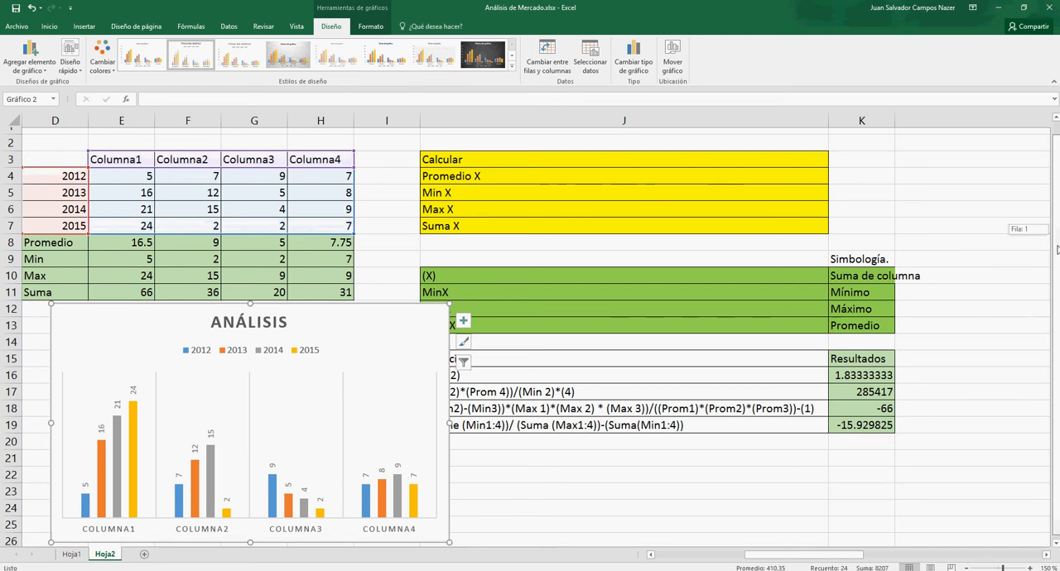
mouse_move(374, 315)
left_mouse_down()
mouse_move(381, 308)
mouse_move(380, 329)
mouse_move(379, 316)
left_mouse_up()
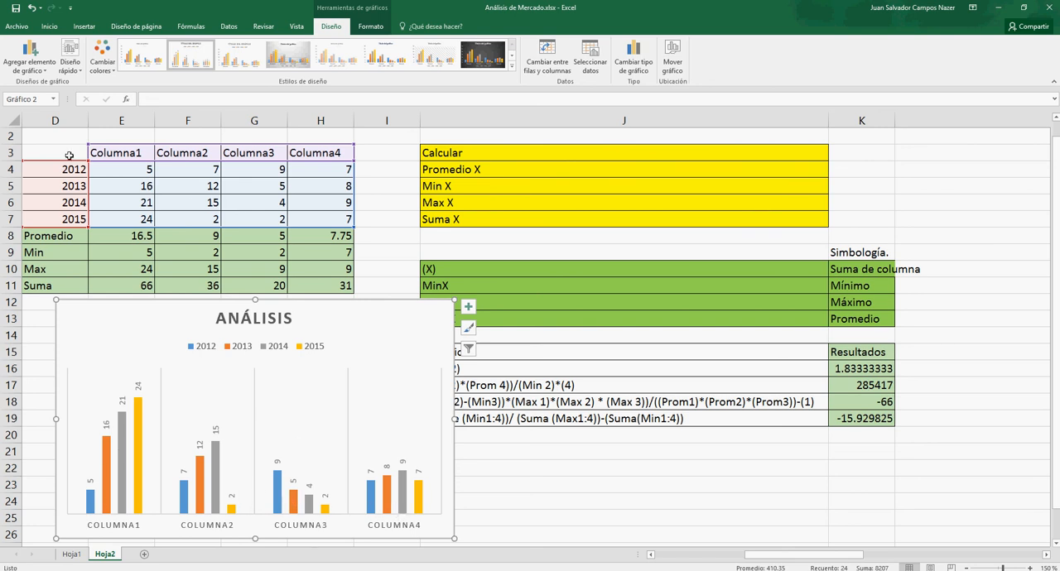
- Insert a line chart from D3:E7, move it clear of the table and apply the grey style with circular labelled markers
left_click_drag(69, 155, 112, 218)
left_click(85, 25)
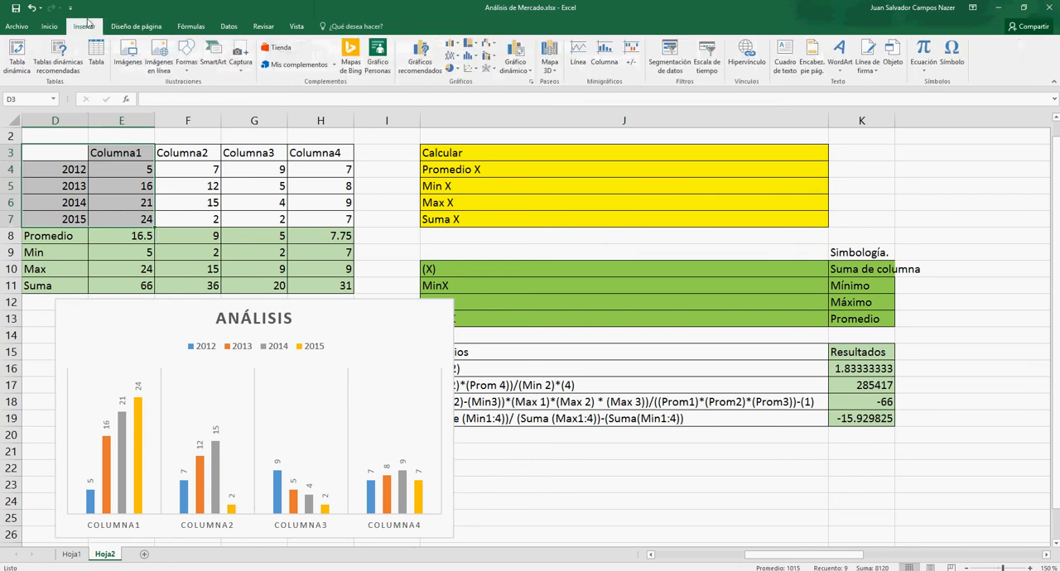
left_click(454, 60)
left_click(460, 91)
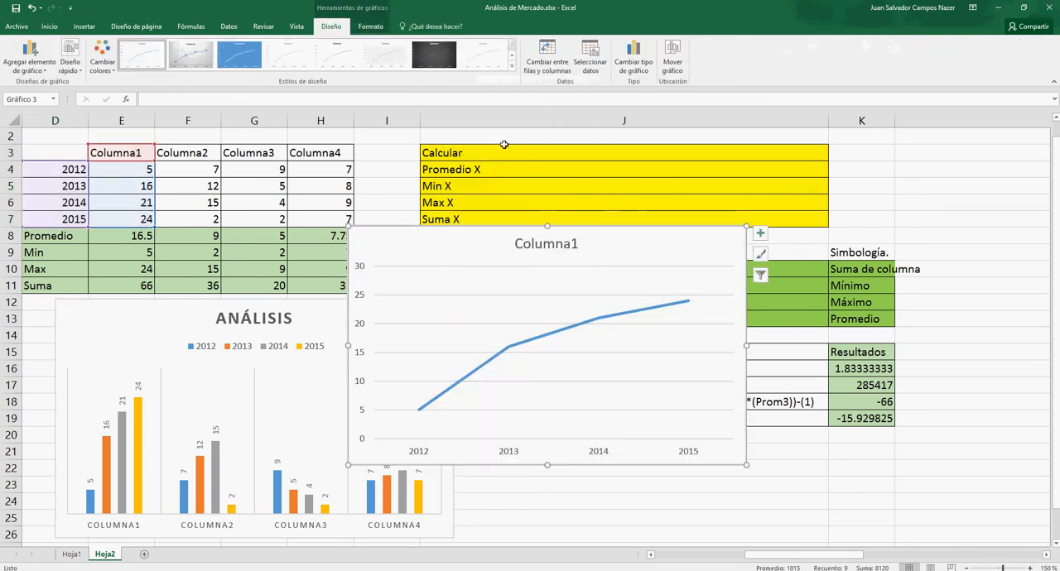
left_click_drag(682, 242, 772, 170)
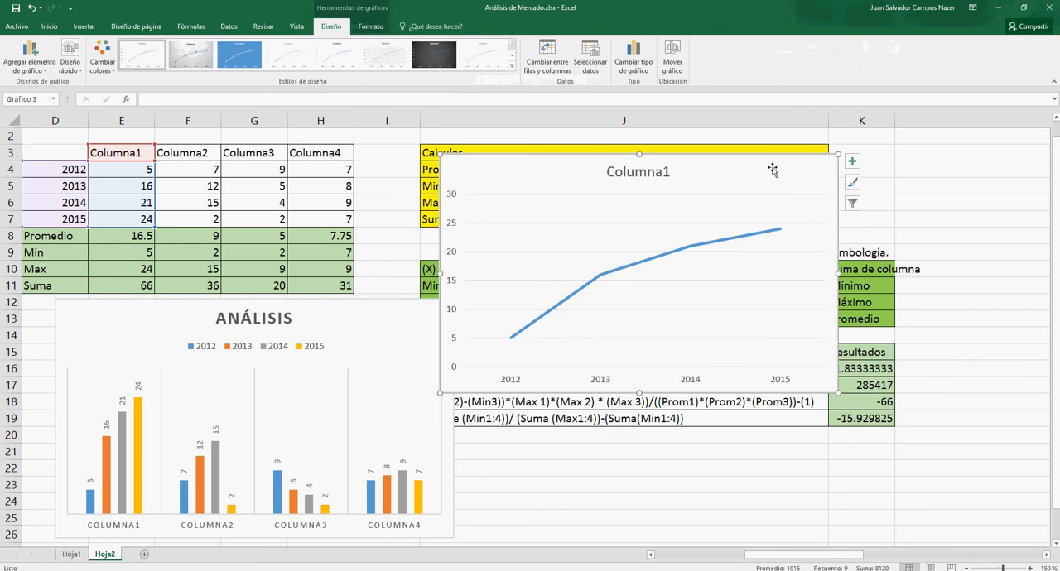
left_click(191, 55)
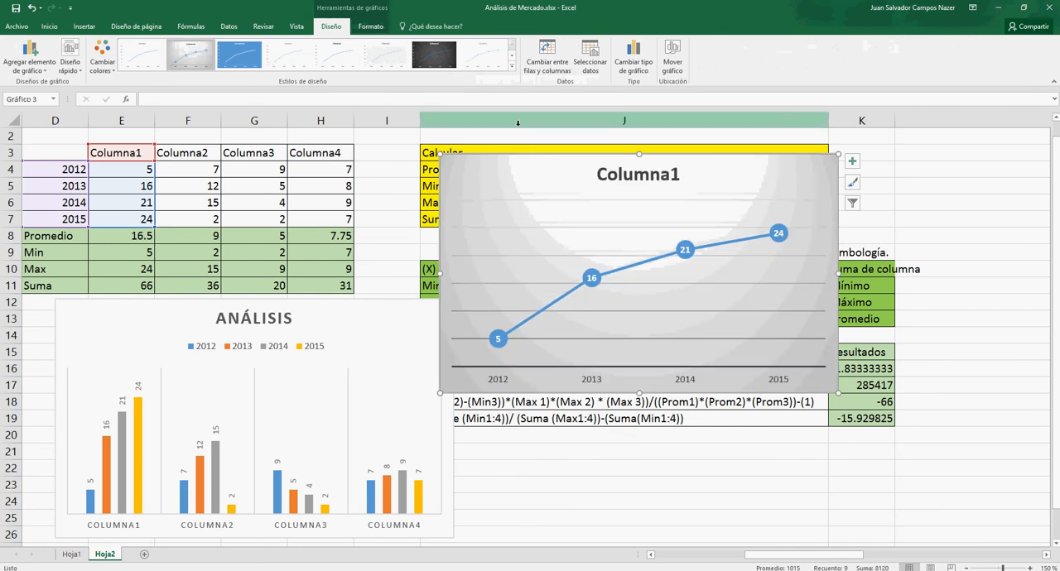
- Add a linear trendline to the Columna1 series with its equation and R-squared value shown on the chart
left_click(724, 248)
right_click(724, 248)
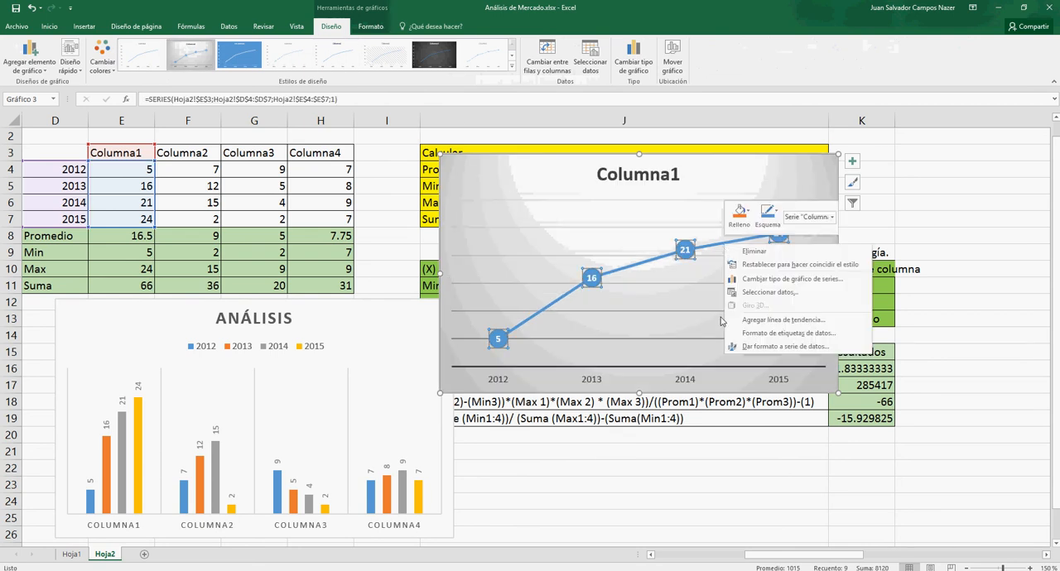
left_click(749, 321)
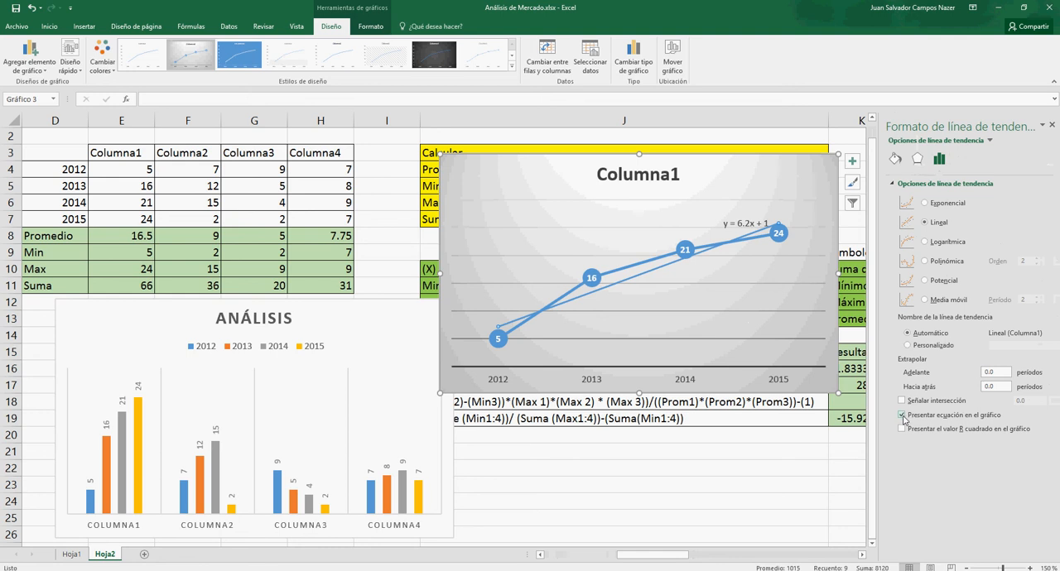
left_click(904, 431)
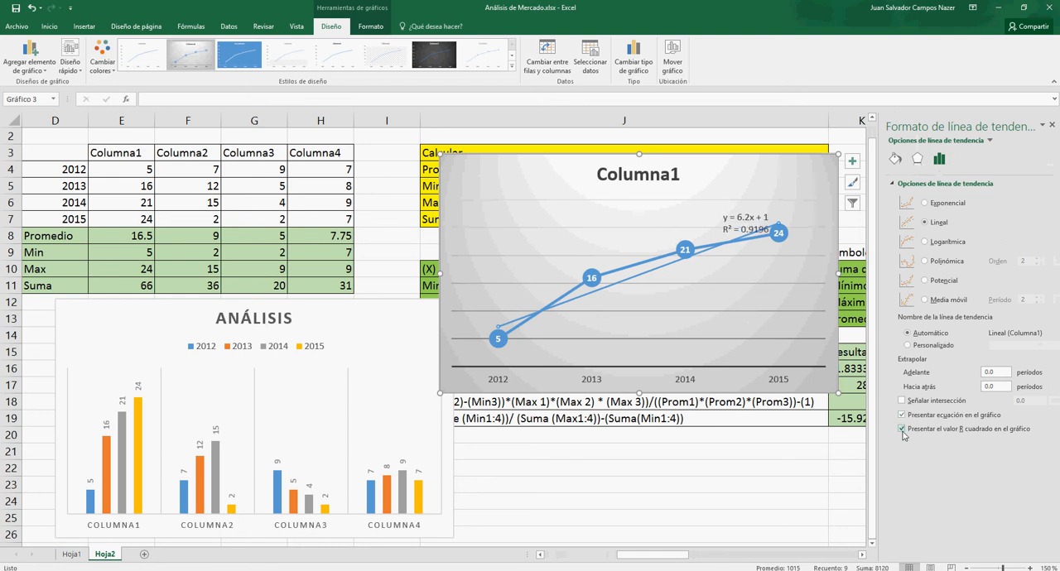
- Move the trendline's equation label above the line, beside the chart title, and close the formatting options
left_click(747, 217)
left_click_drag(746, 213, 743, 169)
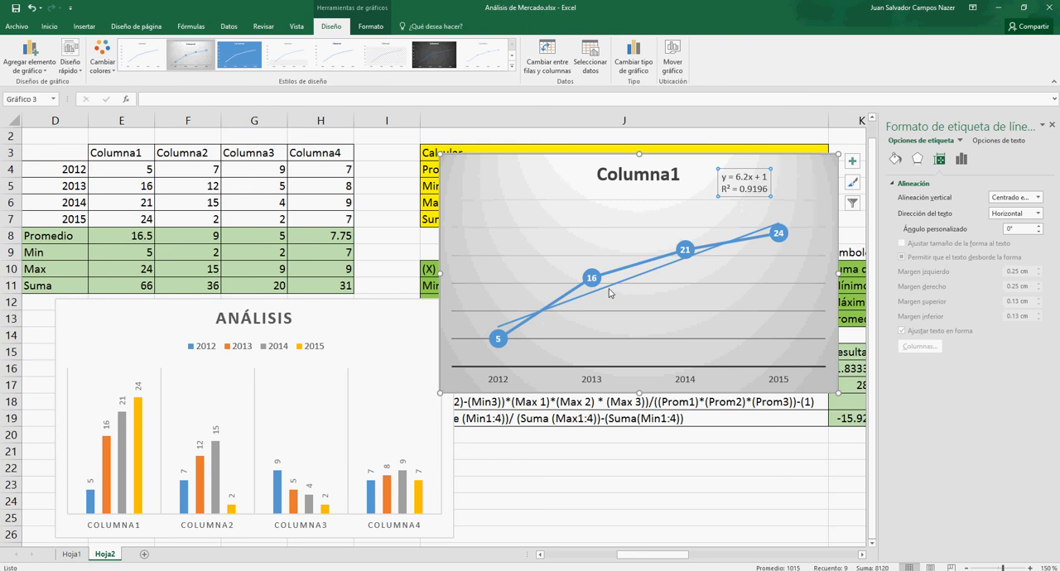
left_click(547, 176)
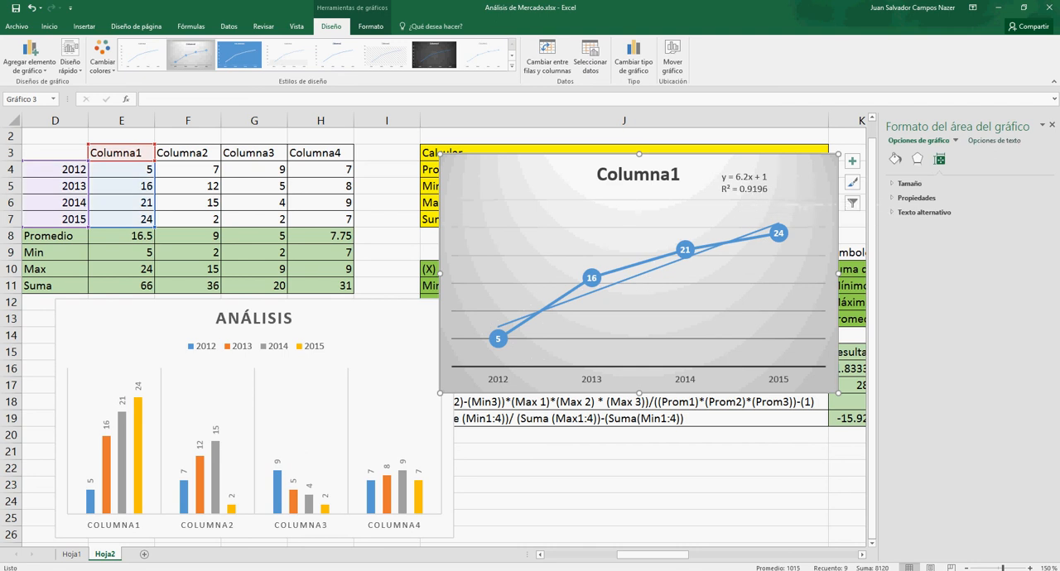
left_click(1050, 127)
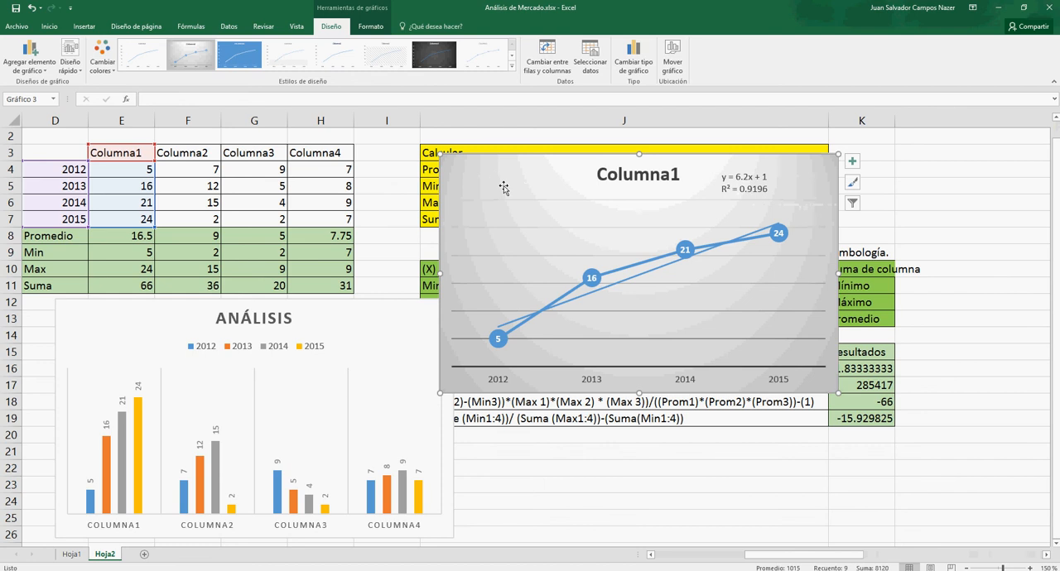
- Place the Columna1 line chart alongside the ANÁLISIS chart and add axis titles to it
left_click_drag(492, 173, 506, 317)
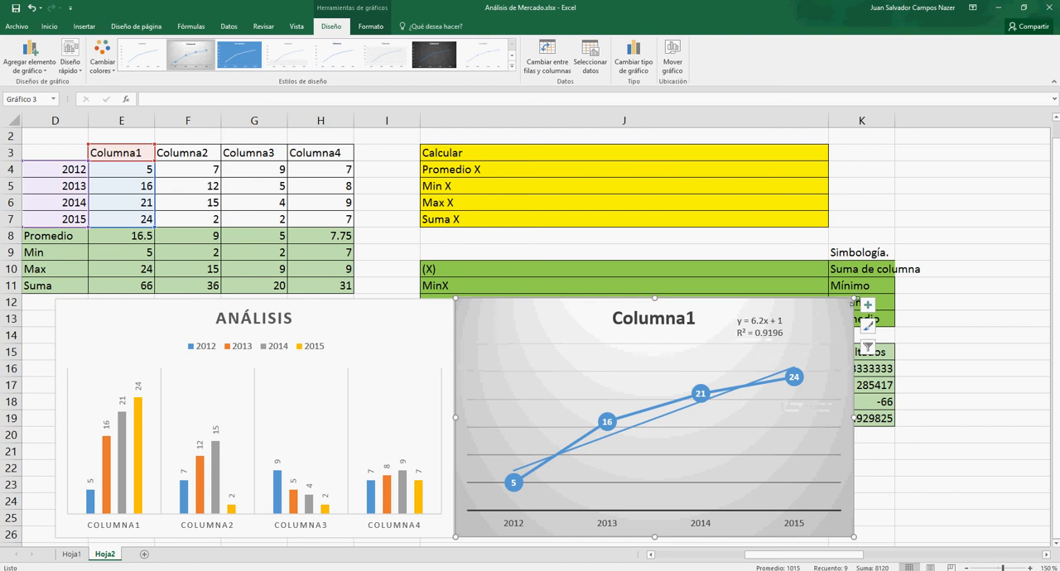
left_click(868, 305)
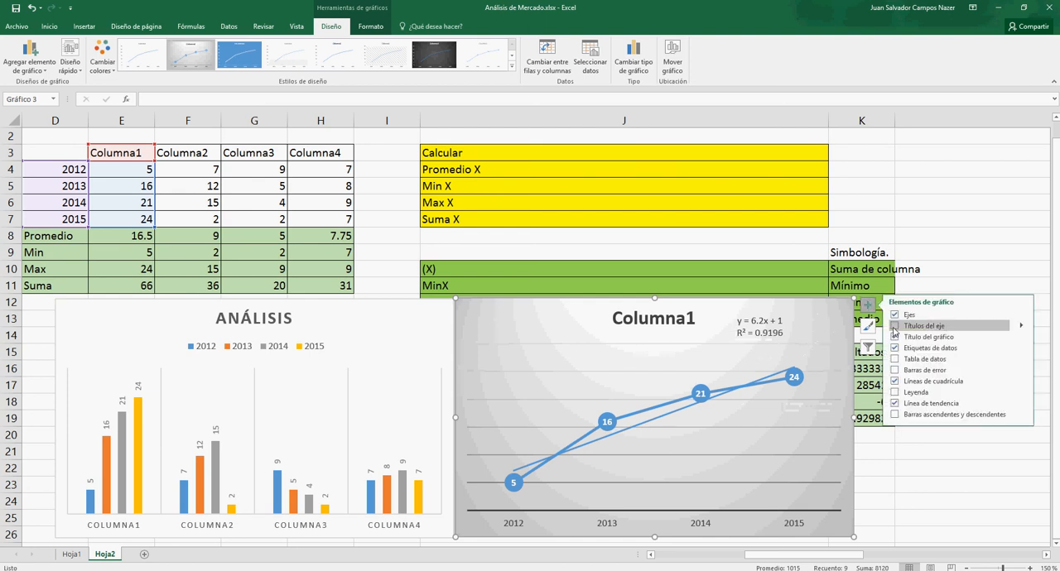
left_click(894, 327)
- Replace the vertical axis title of the Columna1 line chart with "Valores"
left_click(474, 396)
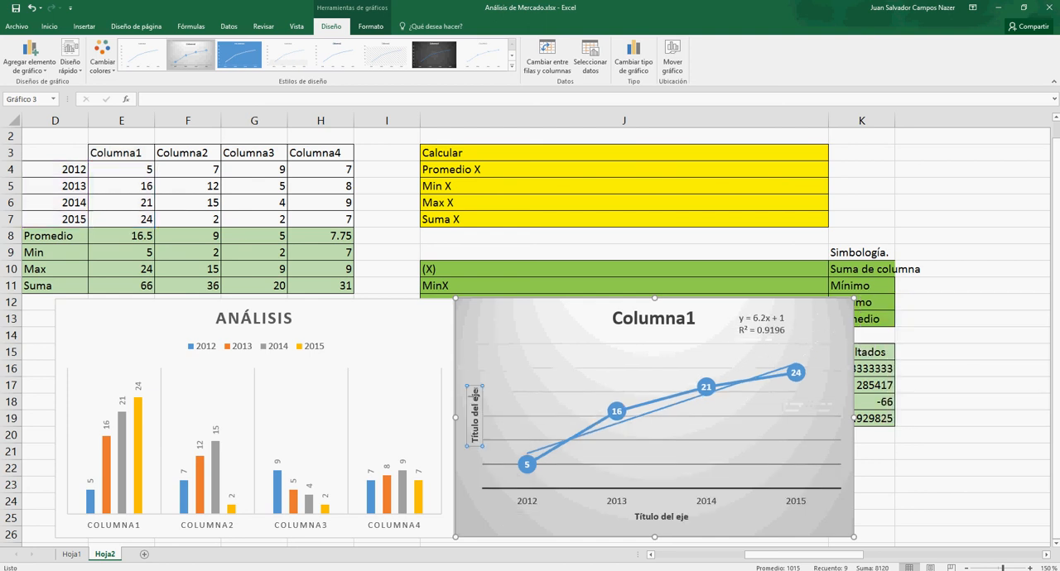
left_click_drag(475, 395, 475, 428)
key("BackSpace")
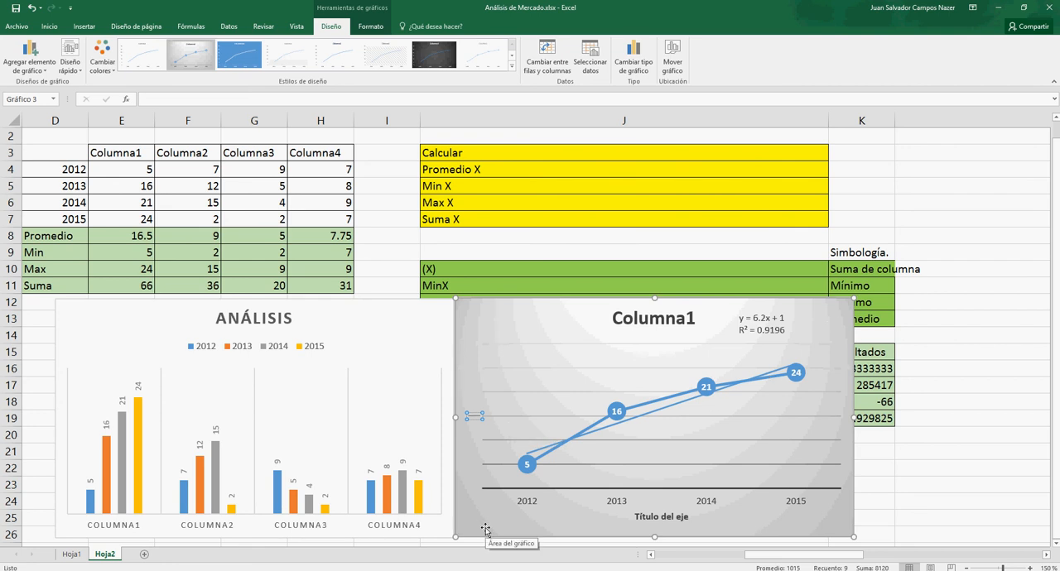
type("Años")
key("BackSpace")
key("BackSpace")
key("BackSpace")
key("BackSpace")
type("Valores")
- Replace the horizontal axis title of the Columna1 chart with "Años" and close the formatting options
double_click(646, 519)
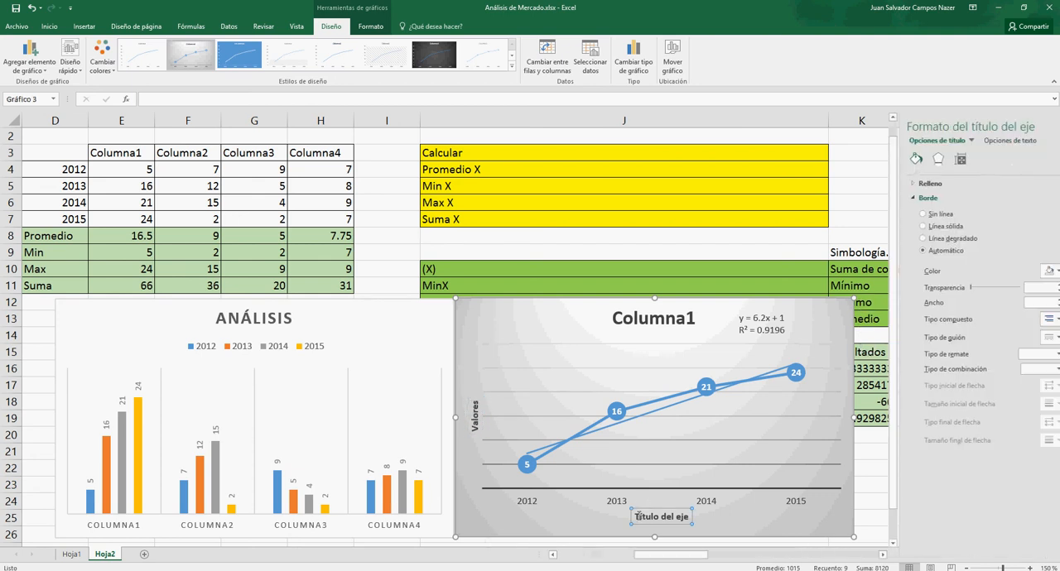
left_click_drag(635, 517, 689, 517)
type("Años")
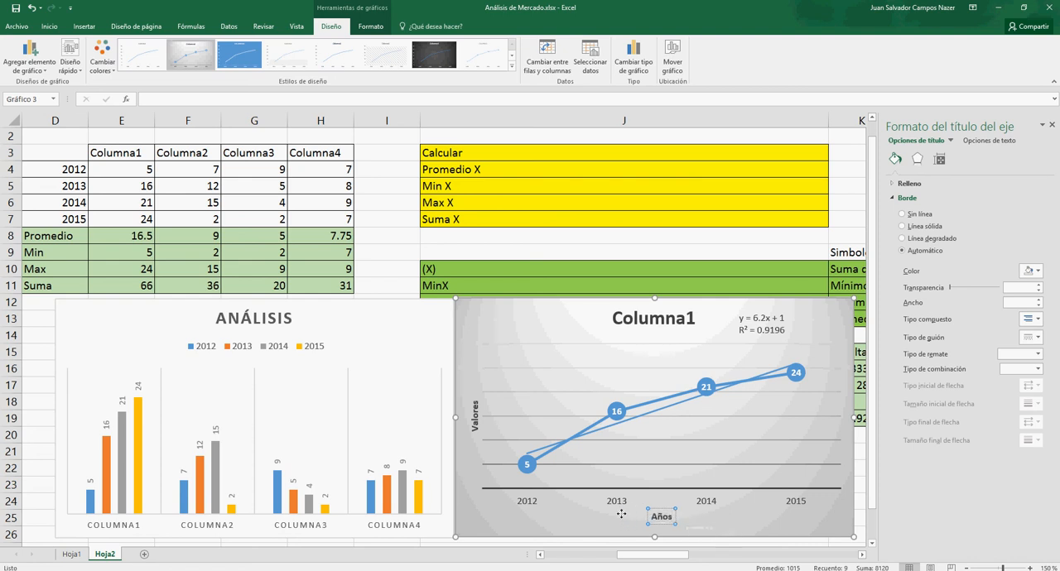
left_click(684, 516)
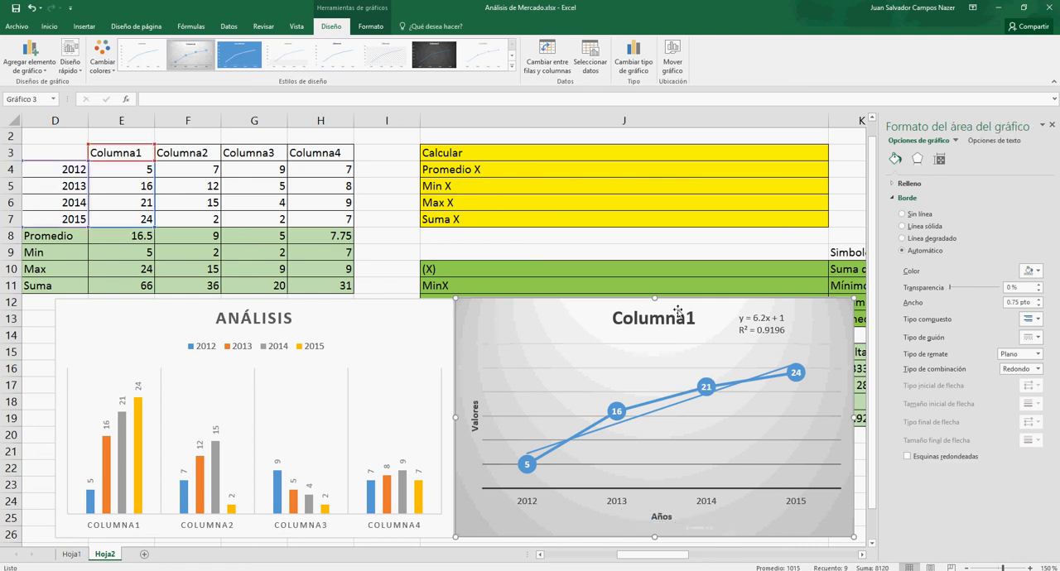
left_click(1053, 125)
- Move the Columna1 chart up over the Calcular table, paste a copy at L5 and shift the copy's data range to Columna2
left_click_drag(839, 308, 840, 187)
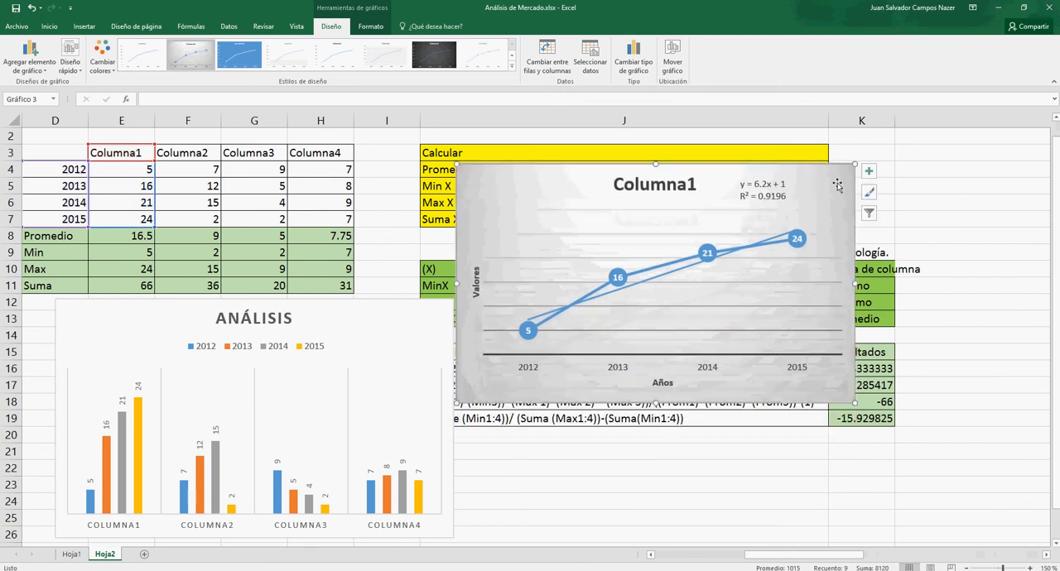
left_click(953, 182)
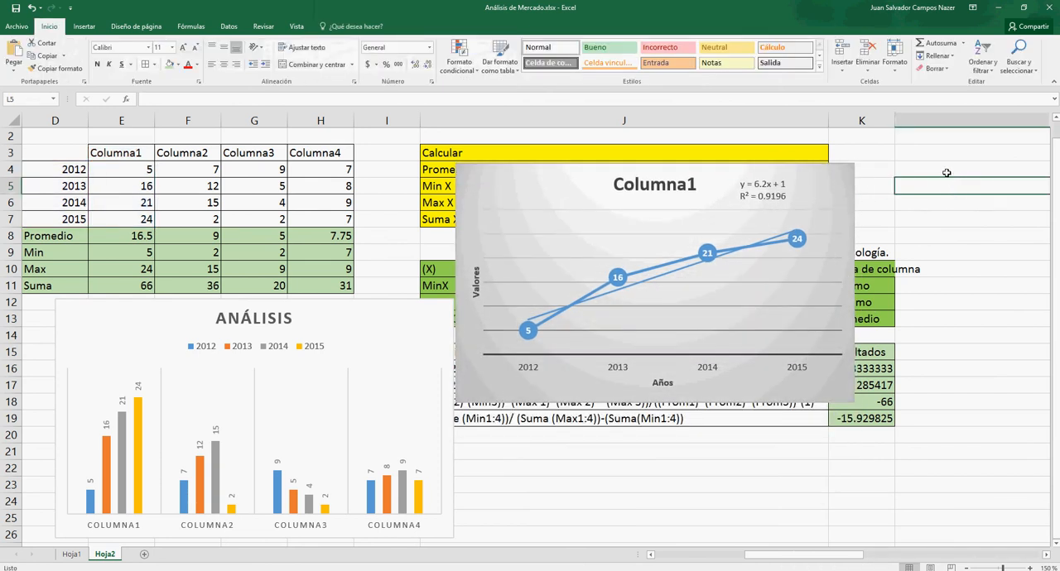
key("ctrl+v")
left_click_drag(598, 174, 596, 180)
left_click_drag(954, 555, 731, 543)
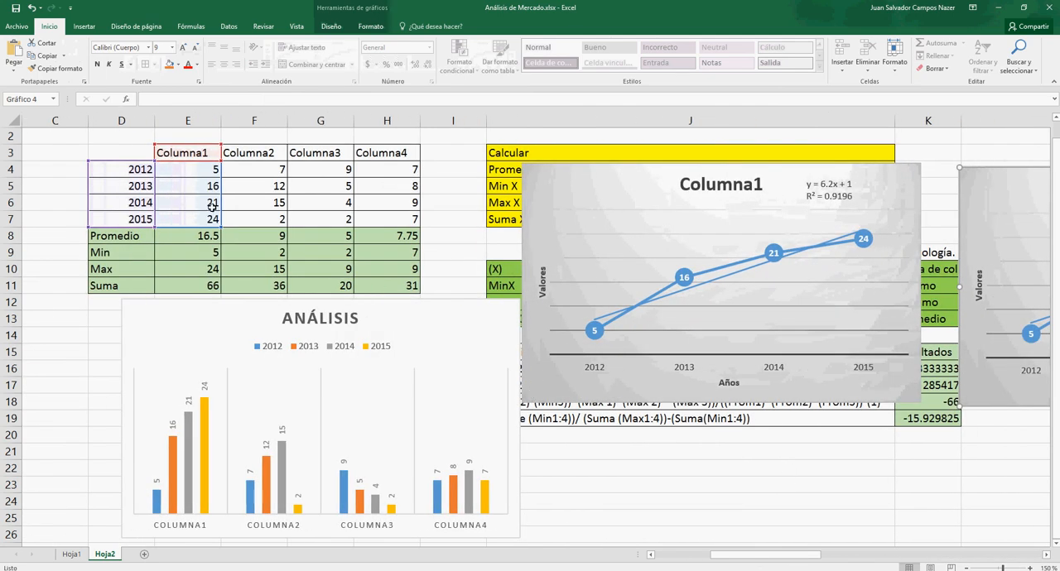
left_click_drag(212, 207, 232, 203)
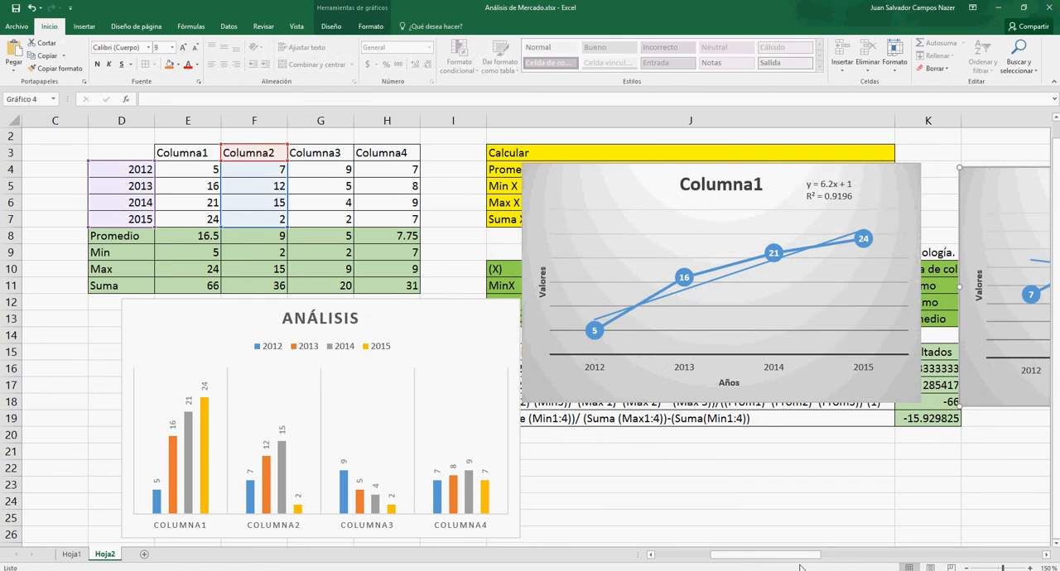
- Paste another copy of the Columna1 line chart below the original at J20 and shift its data range to Columna3
left_click(527, 213)
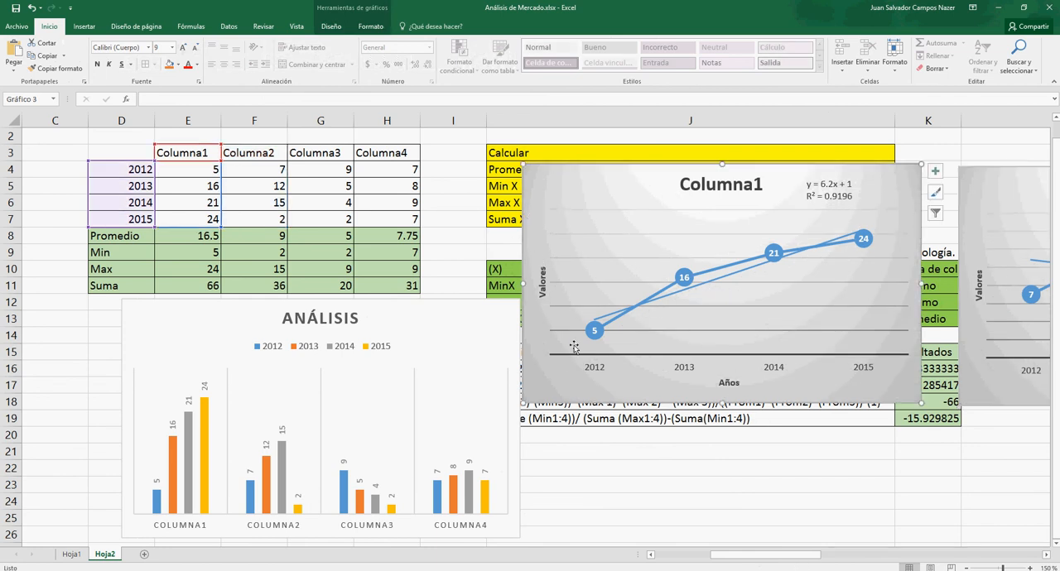
left_click(539, 439)
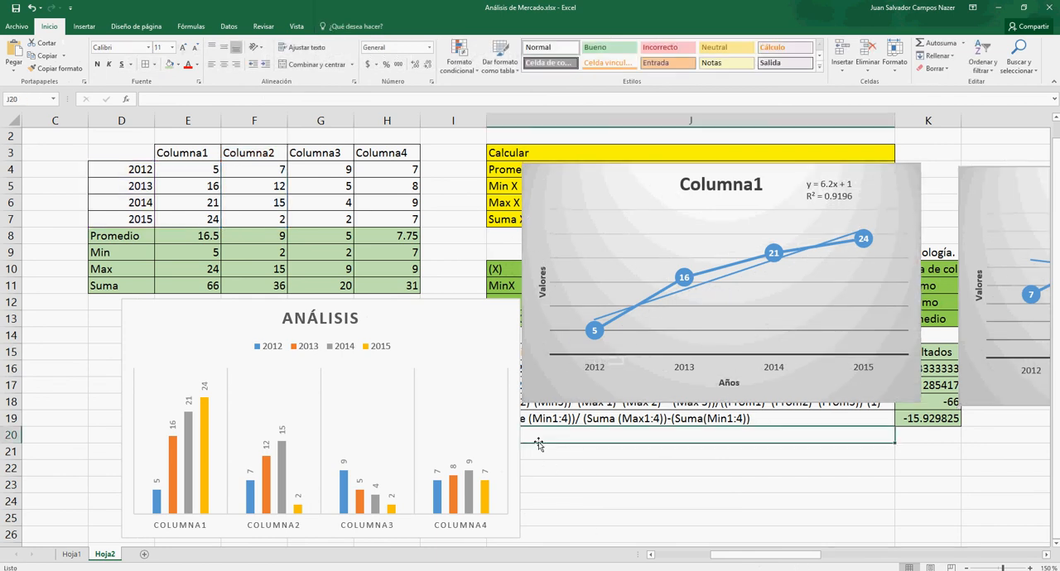
key("ctrl+v")
left_click_drag(540, 445, 575, 428)
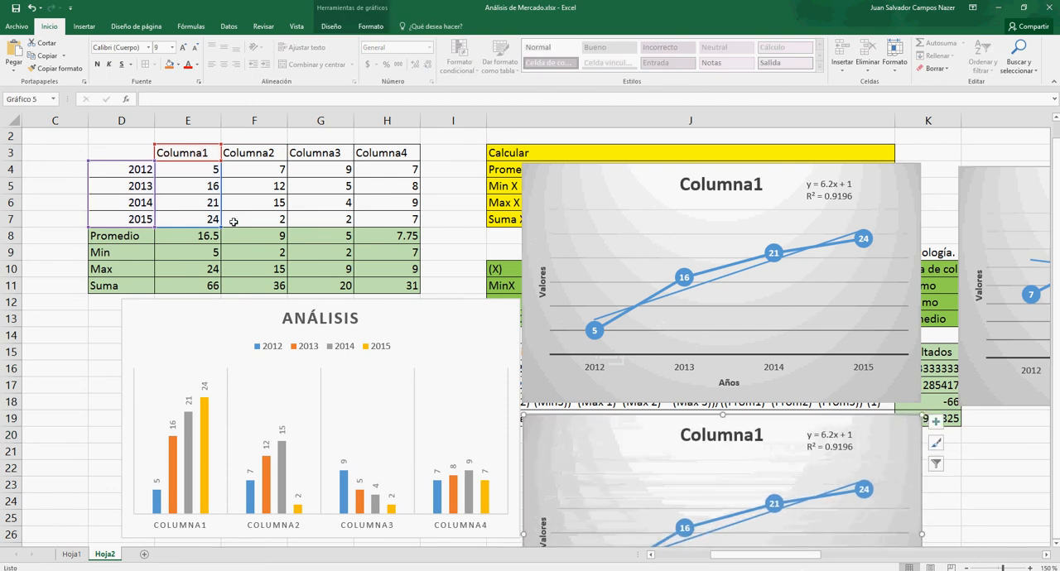
left_click_drag(222, 209, 302, 193)
- Place a copy of the Columna3 chart below the Columna2 chart and shift the copy's data range to Columna4
left_click_drag(544, 428, 970, 437)
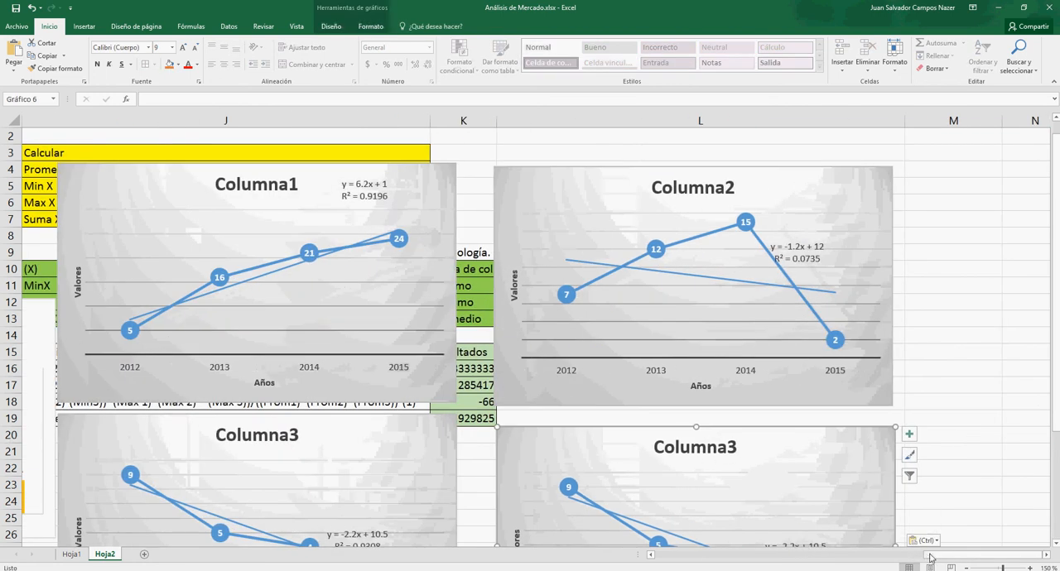
left_click_drag(930, 556, 755, 558)
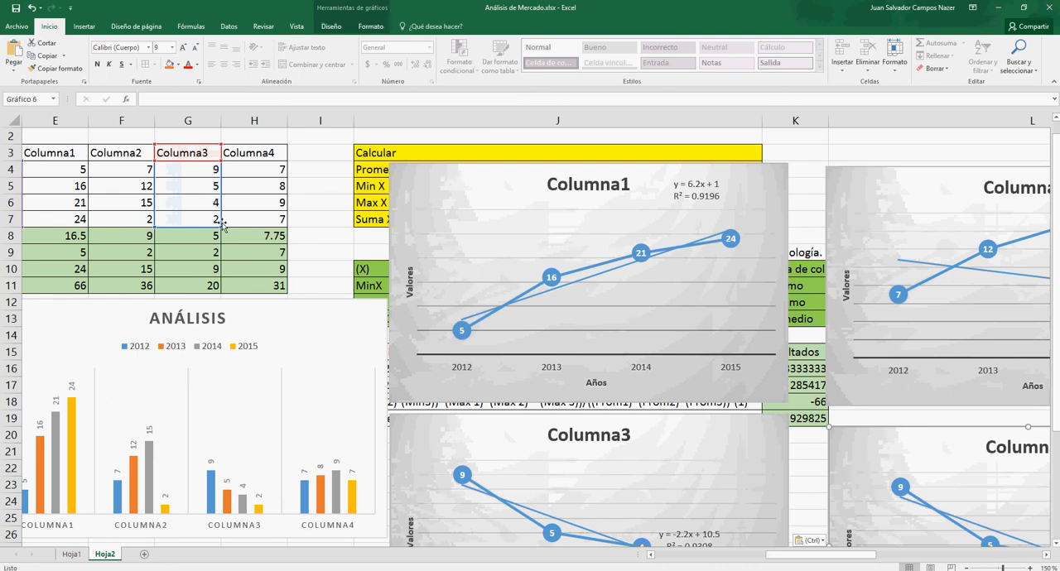
left_click_drag(221, 203, 249, 200)
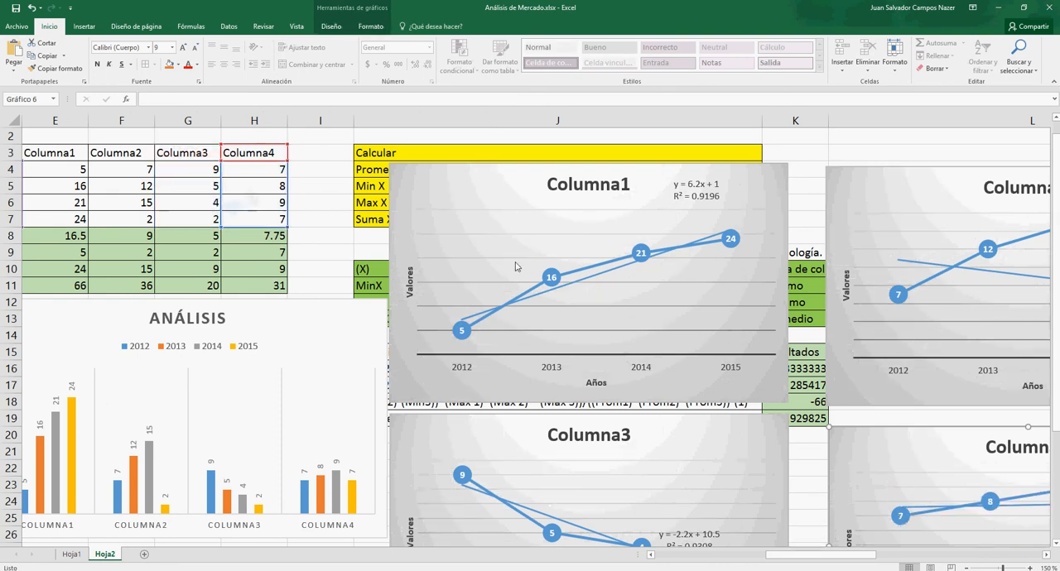
- Review the trendlines, equations and R-squared values across the four column line charts
left_click(526, 292)
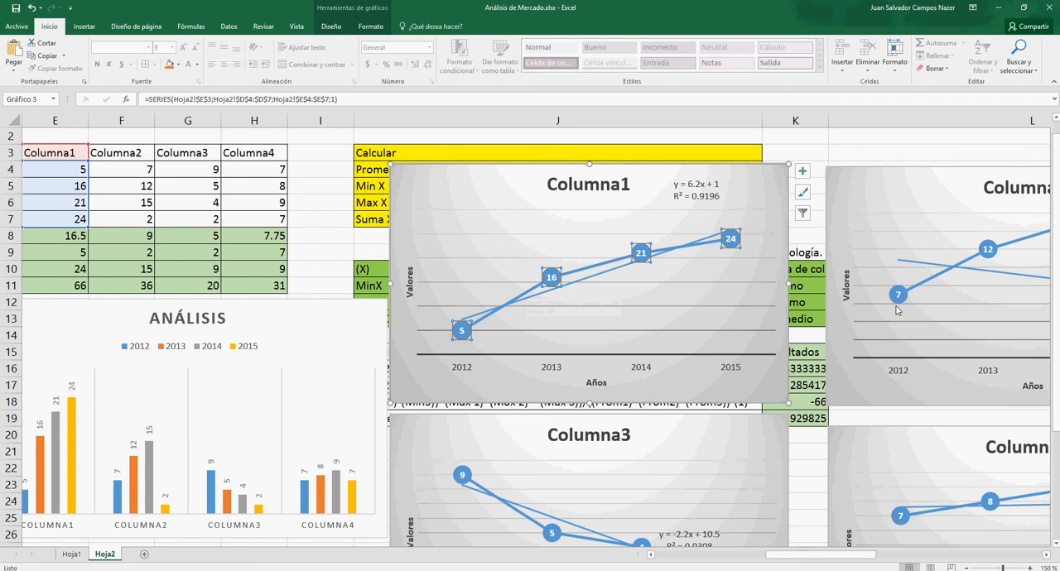
left_click_drag(840, 556, 896, 556)
left_click(709, 184)
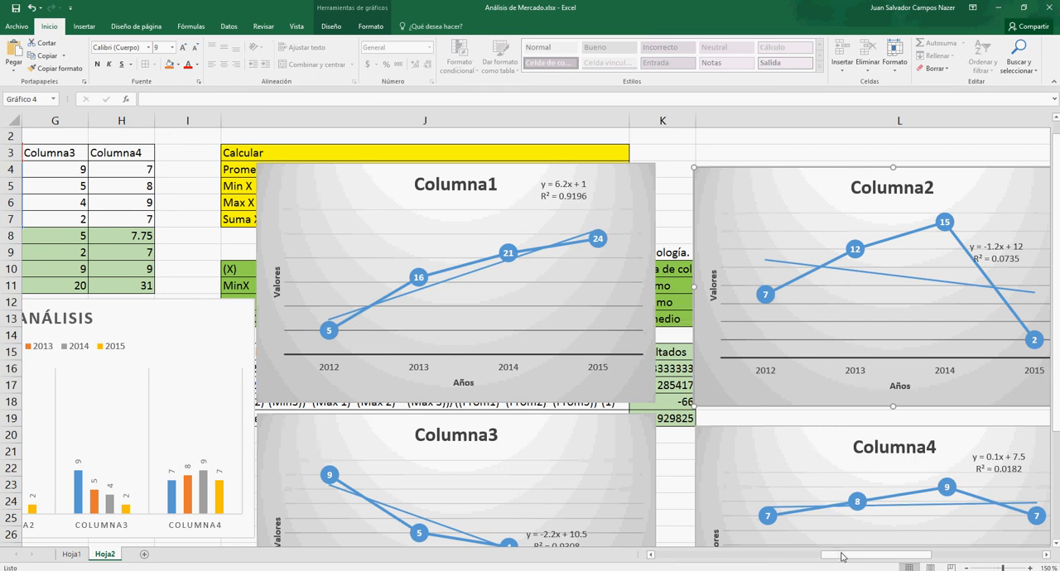
left_click_drag(843, 556, 898, 567)
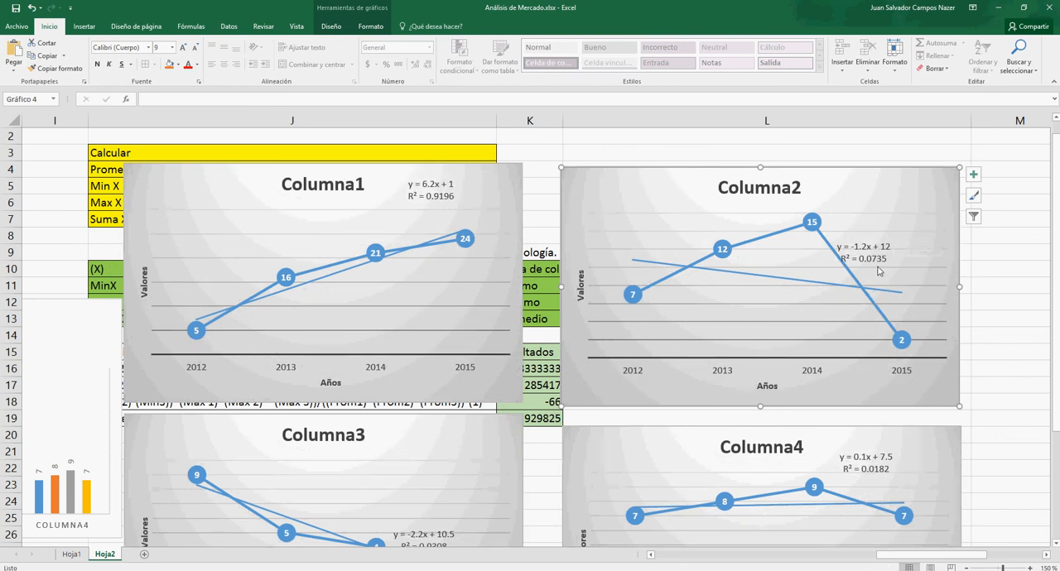
left_click_drag(1056, 235, 1056, 340)
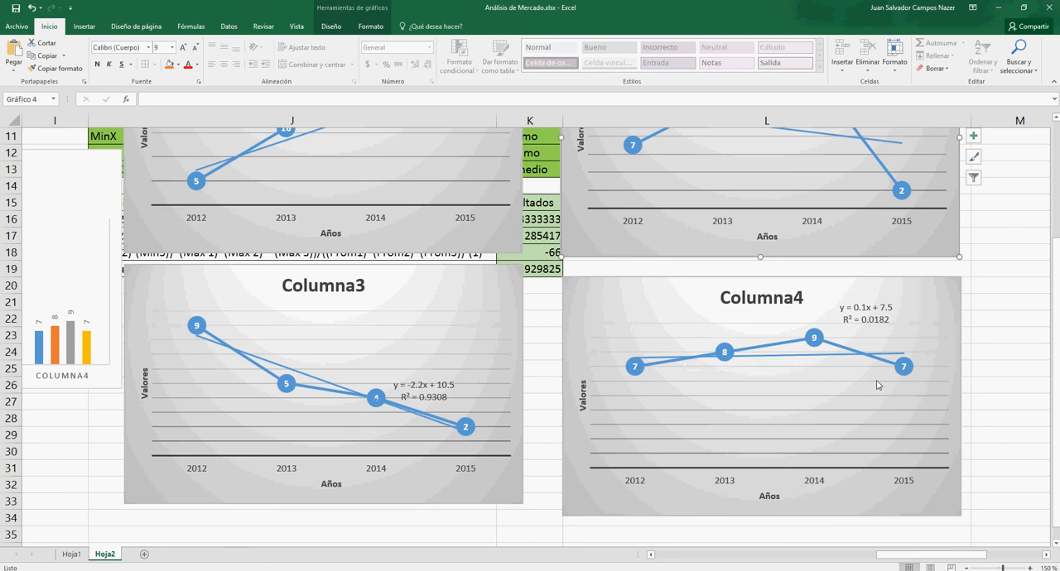
scroll(1056, 381, "up", 4)
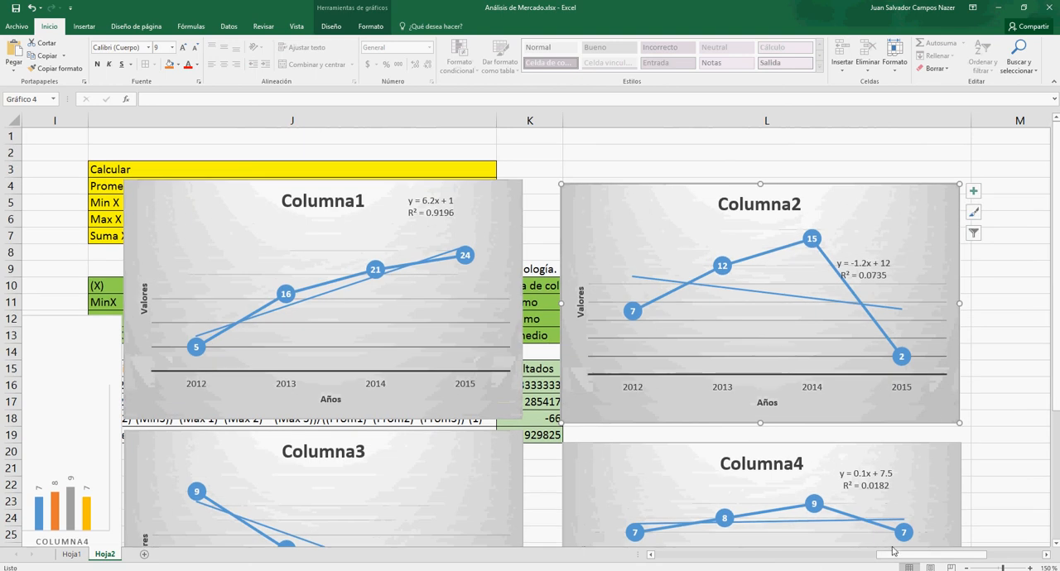
left_click_drag(893, 551, 714, 566)
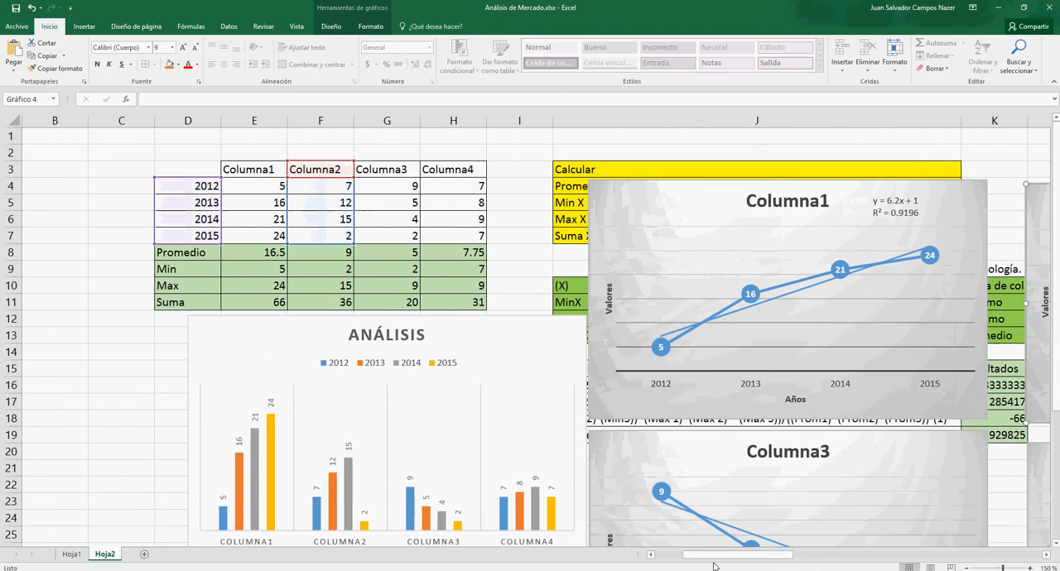
- Switch to Word 2016 and create a blank document
left_click(76, 570)
type("word")
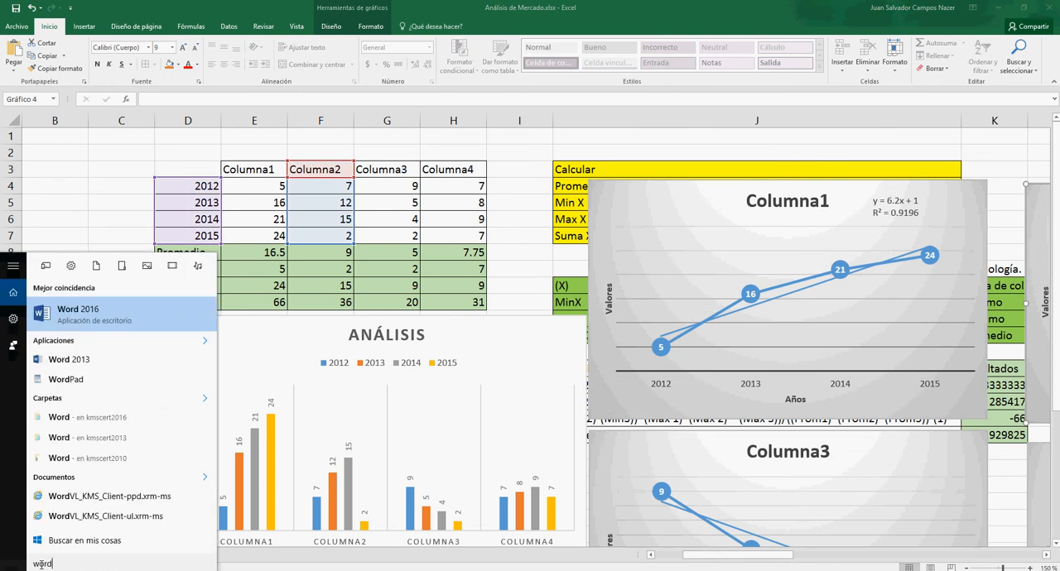
left_click(75, 323)
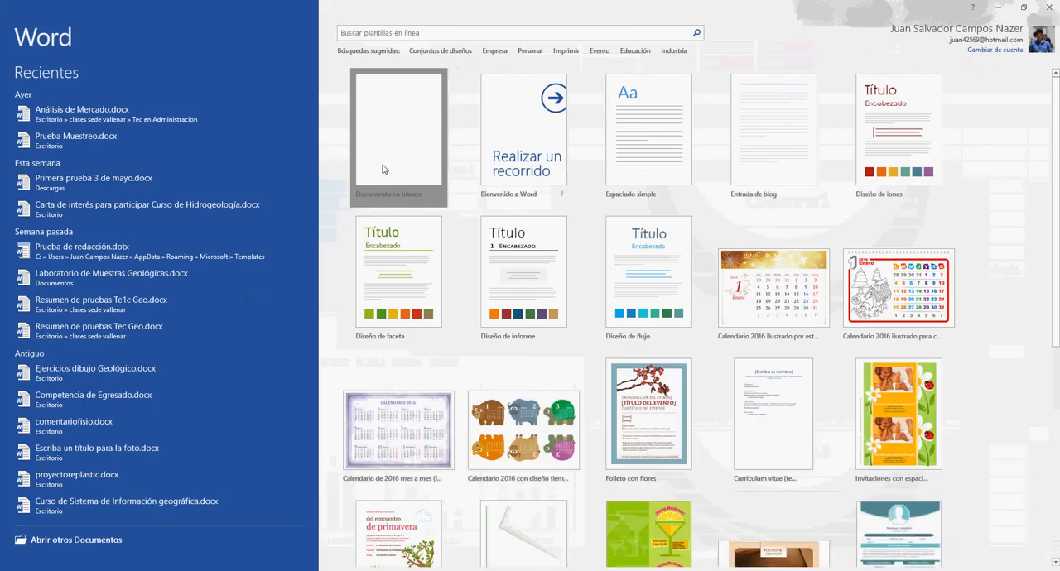
left_click(381, 165)
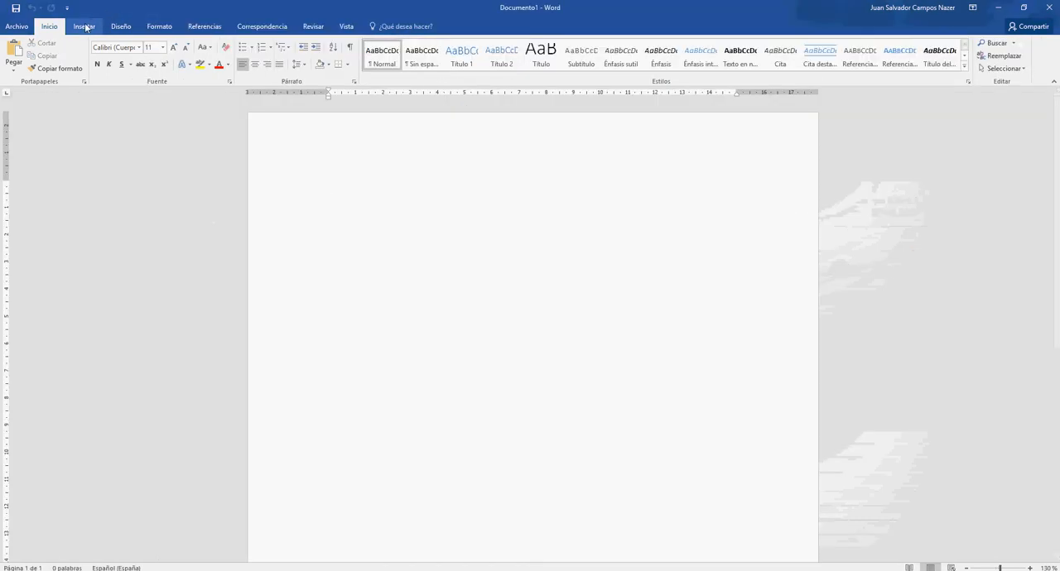
- Insert the "Con bandas" cover page and set its document title to "TRABAJO DE ANÁLISIS"
left_click(85, 26)
left_click(14, 55)
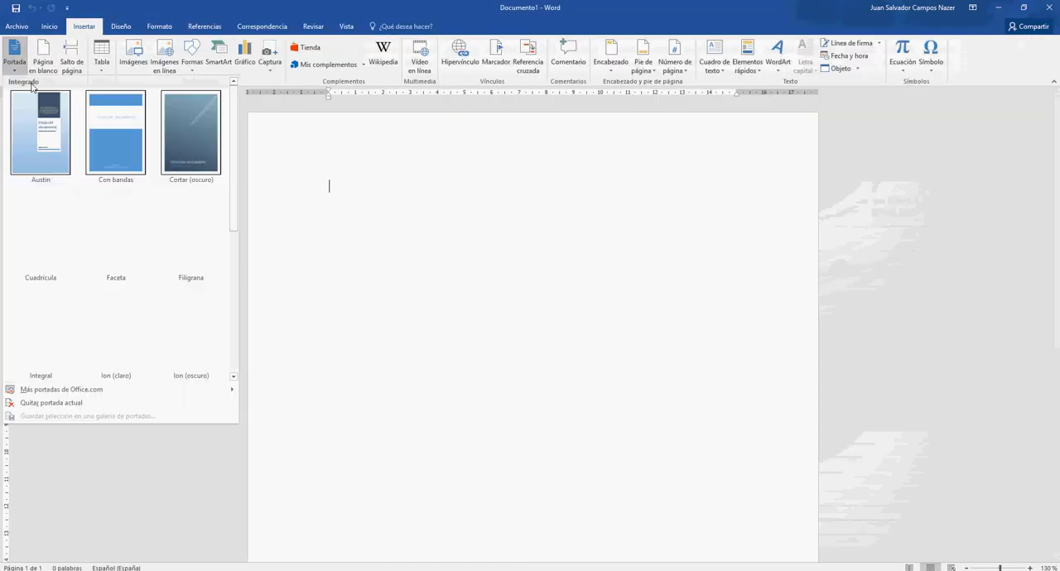
left_click(109, 123)
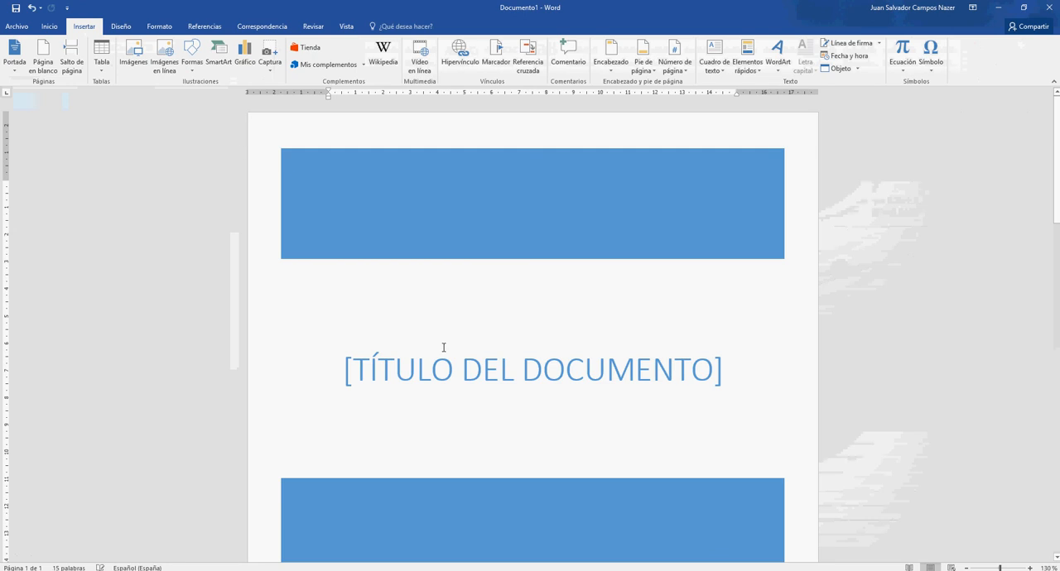
left_click(386, 366)
type("TRABAJO DE AN")
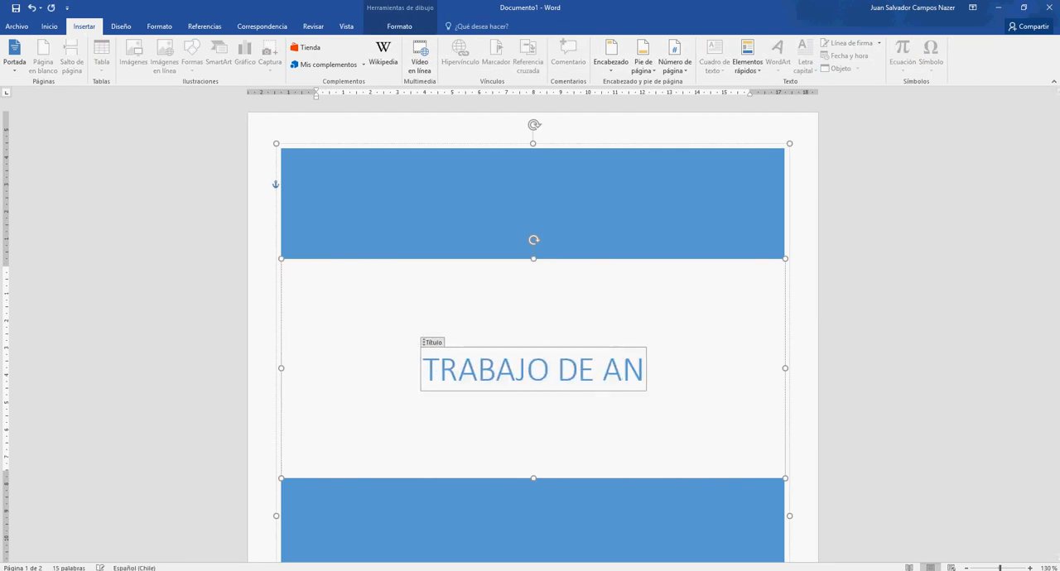
type("ÁLISIS")
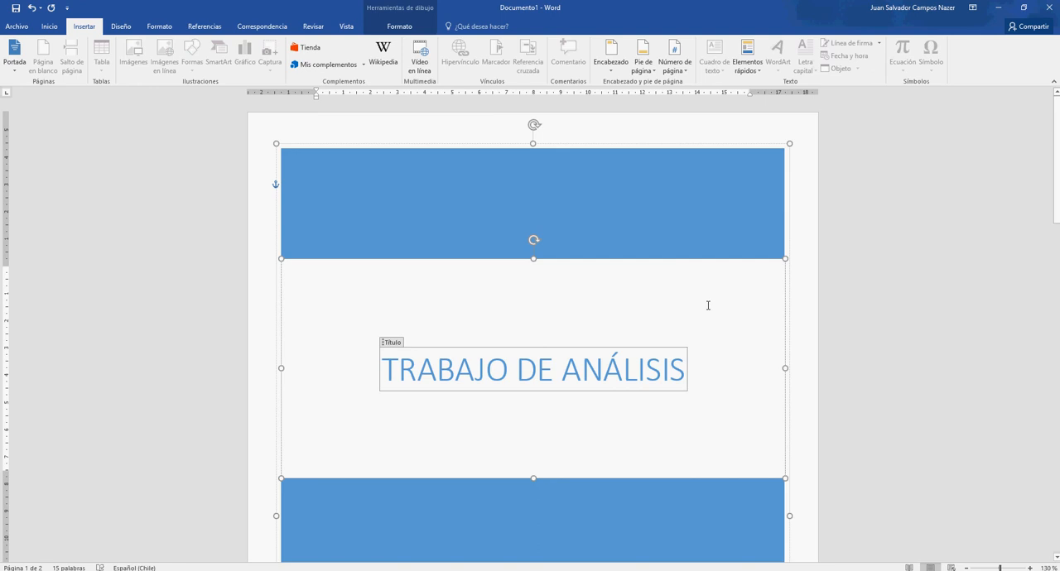
left_click(862, 296)
- Start a third page after the blank page and add the heading "Desarrollo" in the Título 1 style, followed by a new paragraph
left_click_drag(1058, 193, 1042, 465)
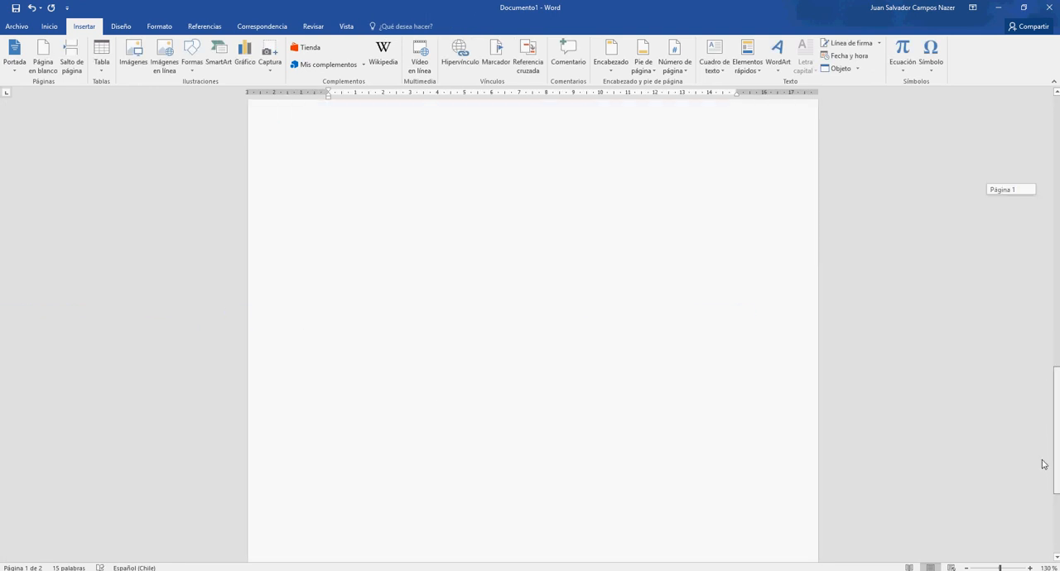
left_click(599, 372)
scroll(596, 374, "up", 5)
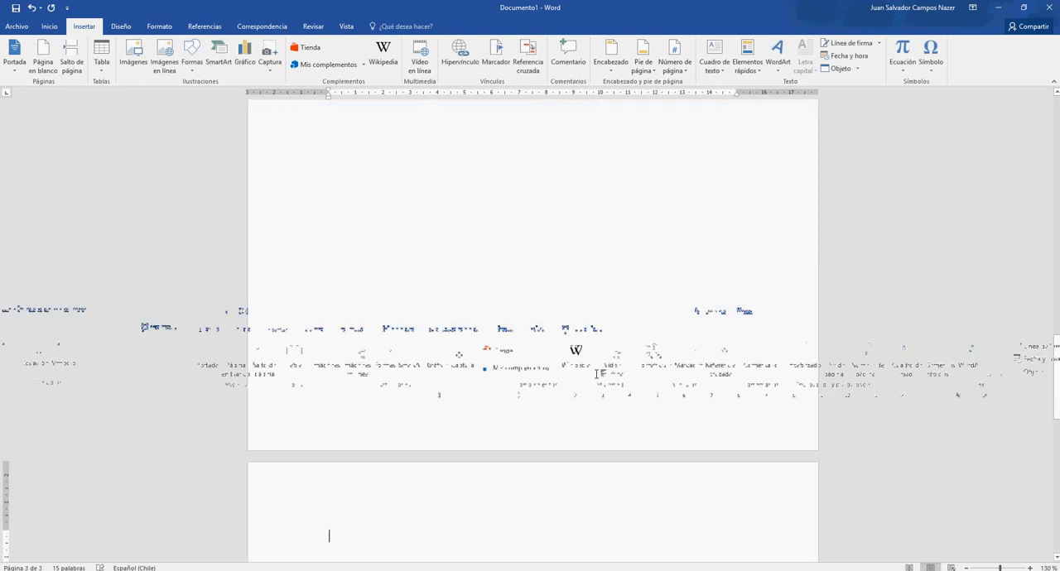
left_click(73, 74)
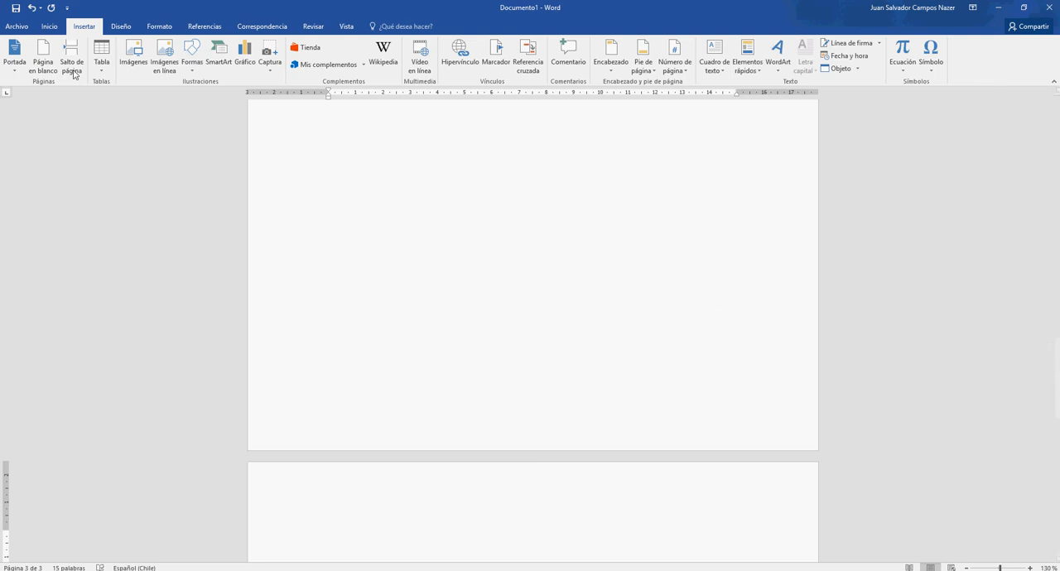
left_click(49, 27)
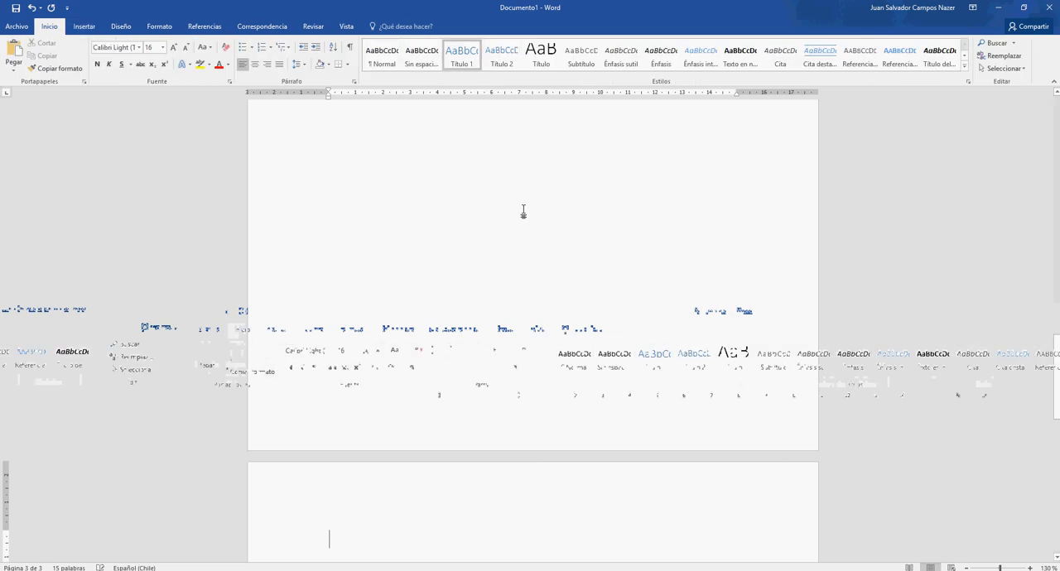
type("Desarrollo")
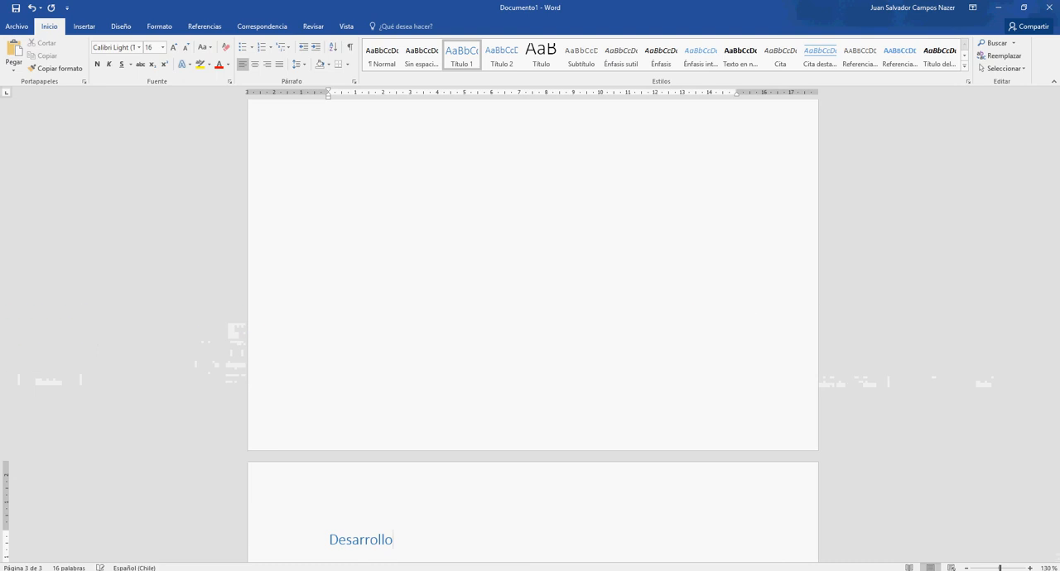
key("Return")
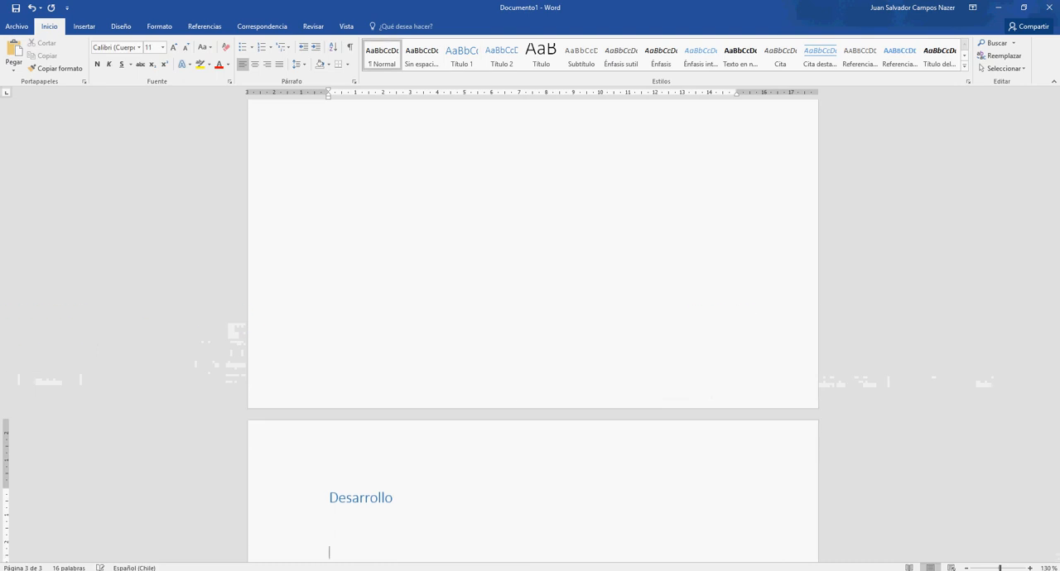
- Copy the ANÁLISIS column chart and the four column line charts from Hoja2 in Excel and paste them under Desarrollo in the Word document
key("alt+Tab")
left_click(524, 357)
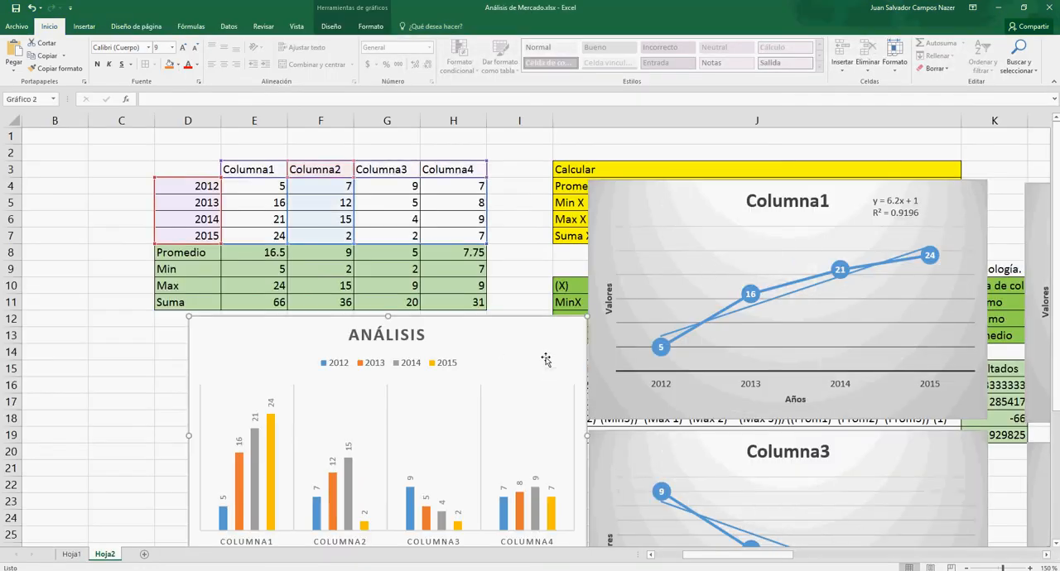
left_click(822, 248, "ctrl")
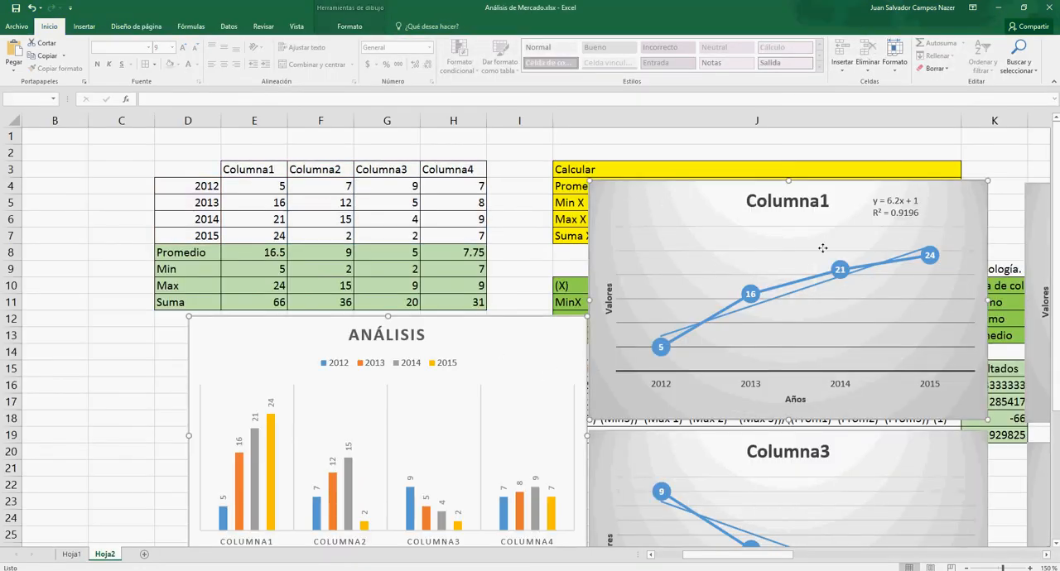
left_click(1040, 234, "ctrl")
left_click(974, 448, "ctrl")
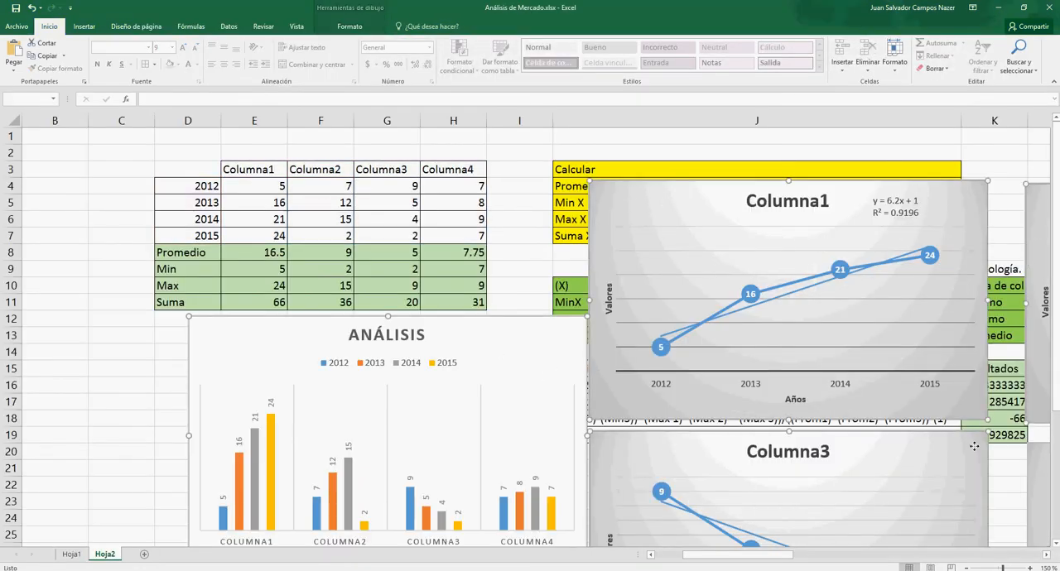
left_click(1032, 456, "ctrl")
key("alt+Tab")
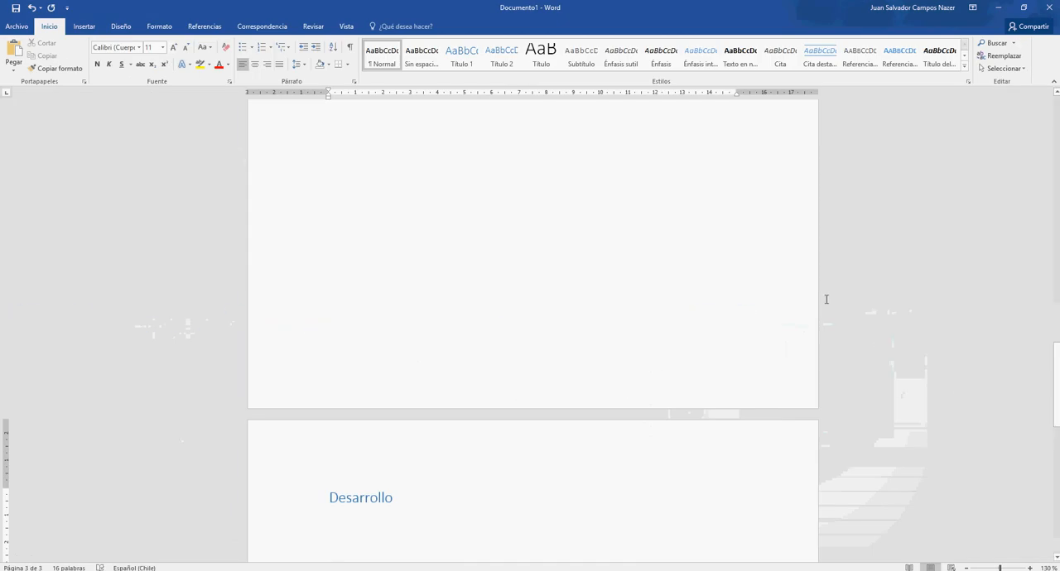
key("ctrl+v")
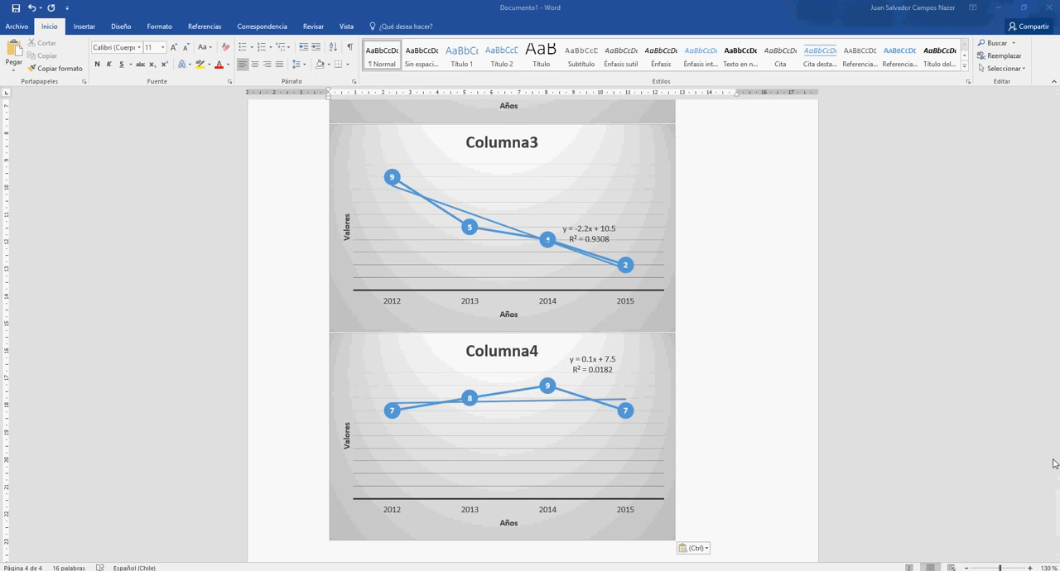
left_click_drag(1055, 507, 1055, 368)
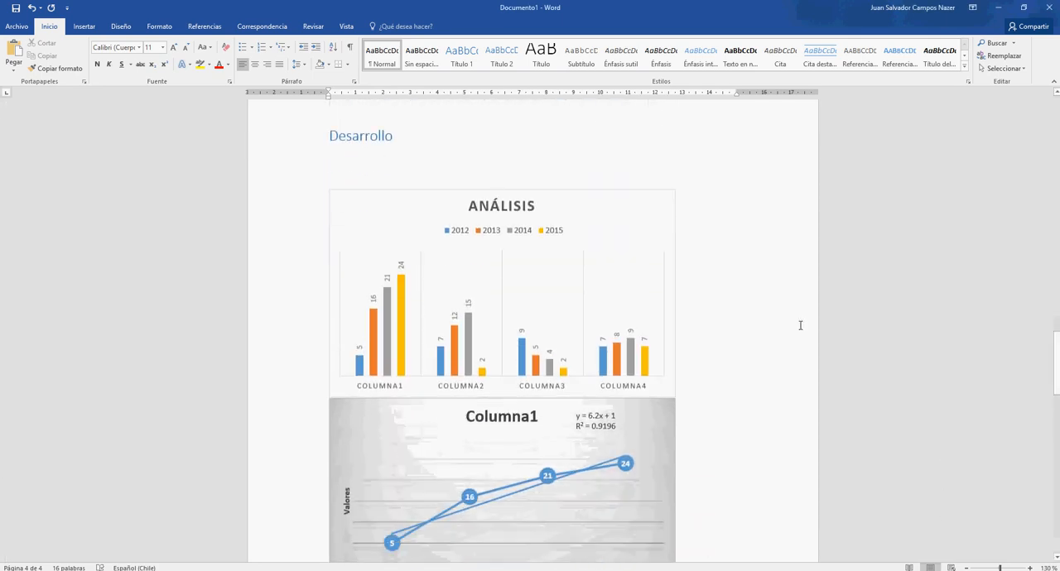
left_click(696, 379)
type("Agre")
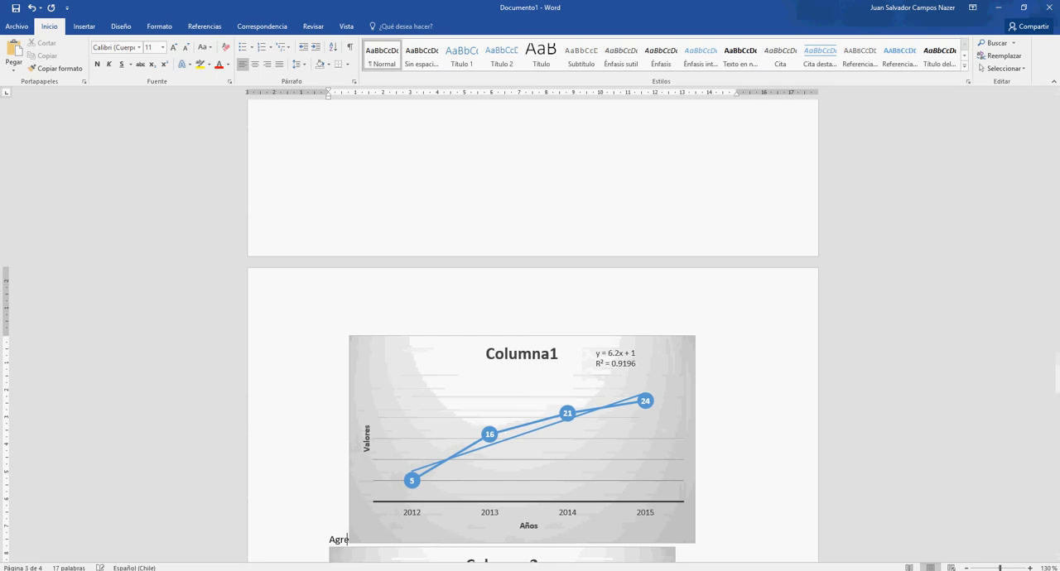
key("BackSpace")
key("BackSpace")
key("BackSpace")
key("BackSpace")
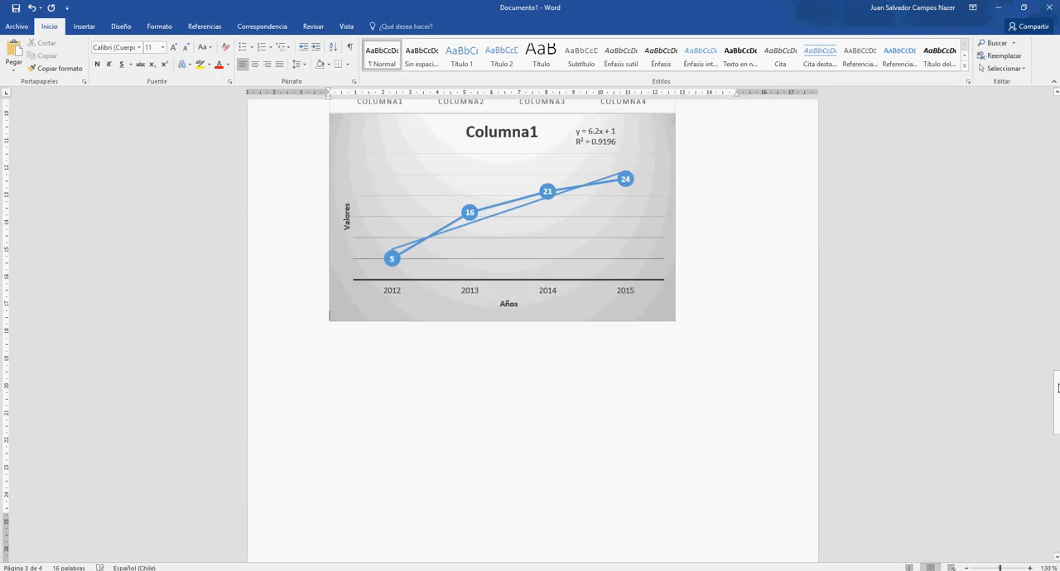
left_click_drag(1057, 389, 1057, 335)
scroll(702, 428, "down", 10)
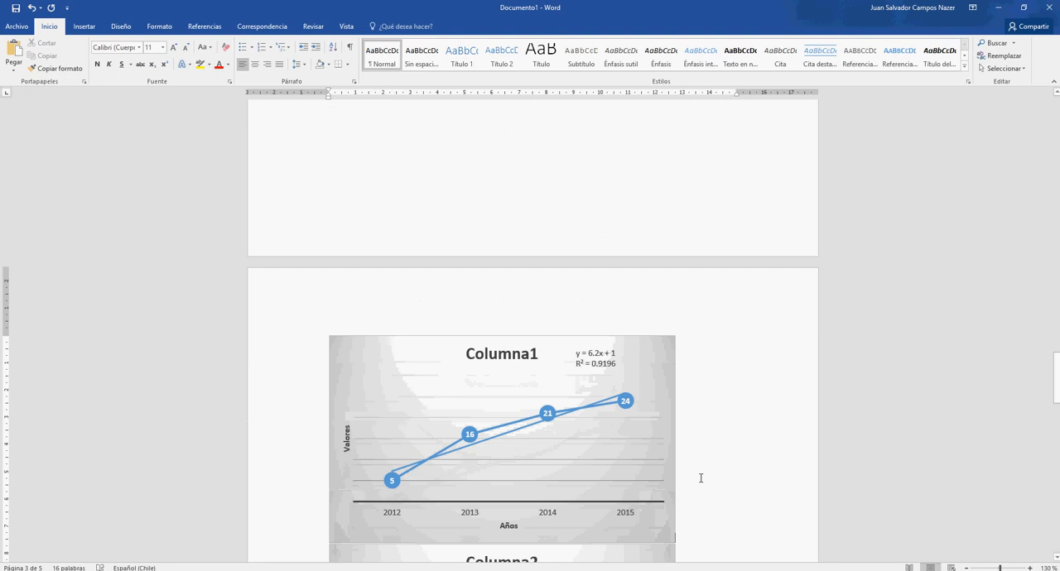
scroll(701, 478, "down", 10)
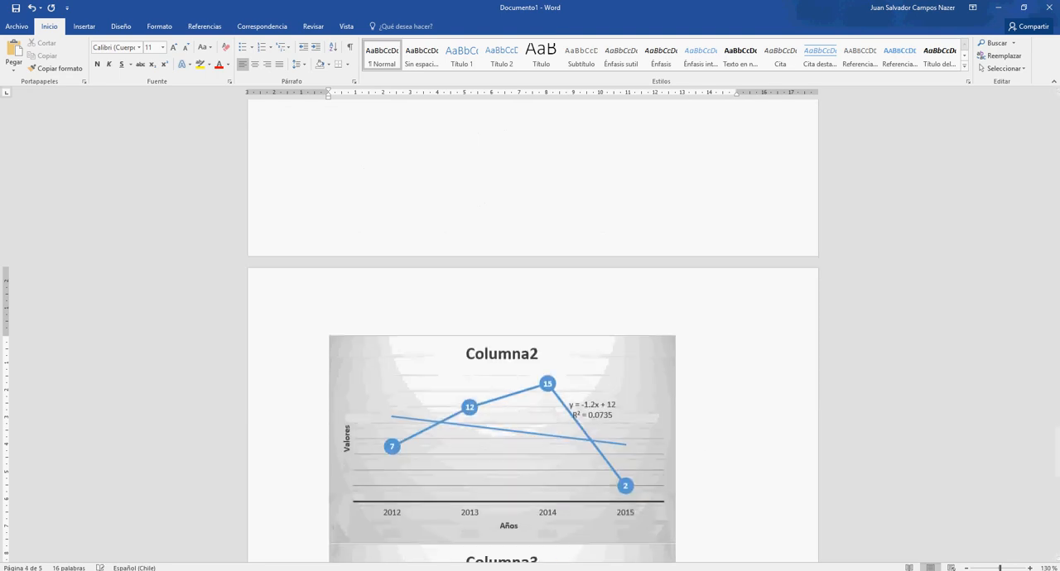
key("ctrl+z")
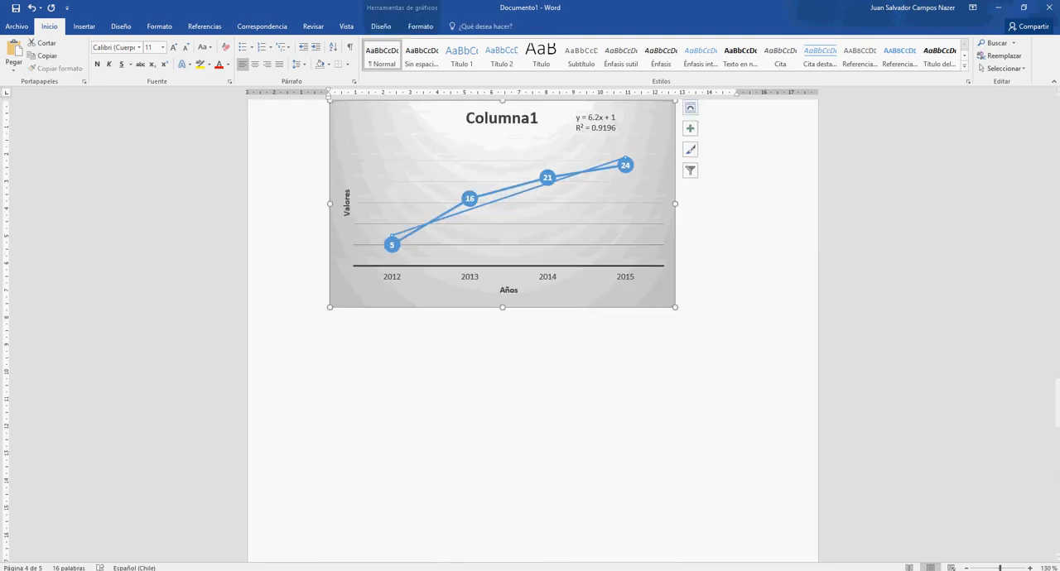
- Below the ANÁLISIS chart, add "Se muestra cada columna con sus diferentes tendencias de alza y decrecimiento respecto a los distintos años de estudio."
left_click_drag(1056, 395, 1057, 326)
double_click(422, 306)
left_click(393, 318)
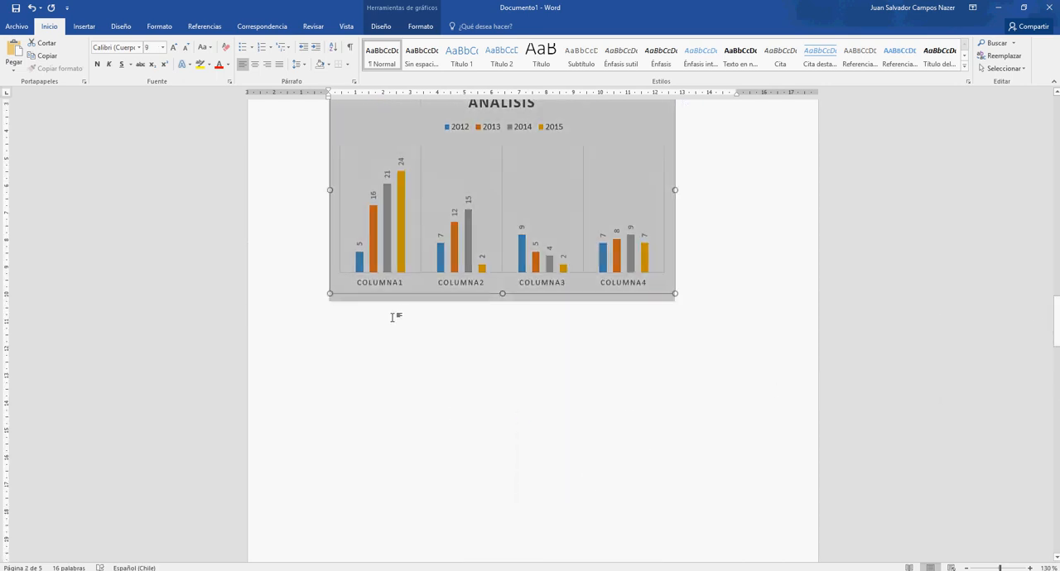
left_click(369, 339)
left_click(699, 283)
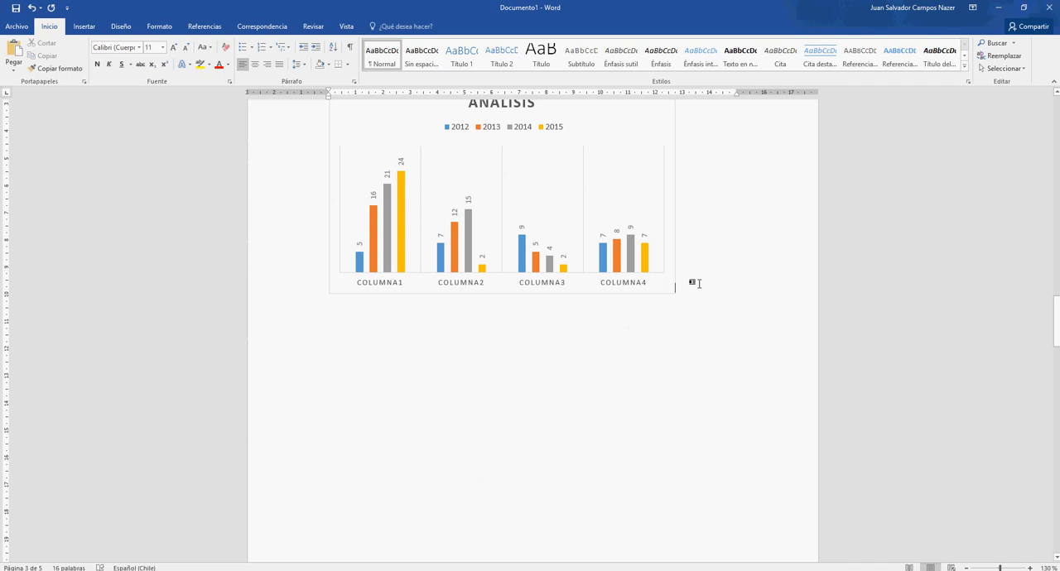
key("ctrl+v")
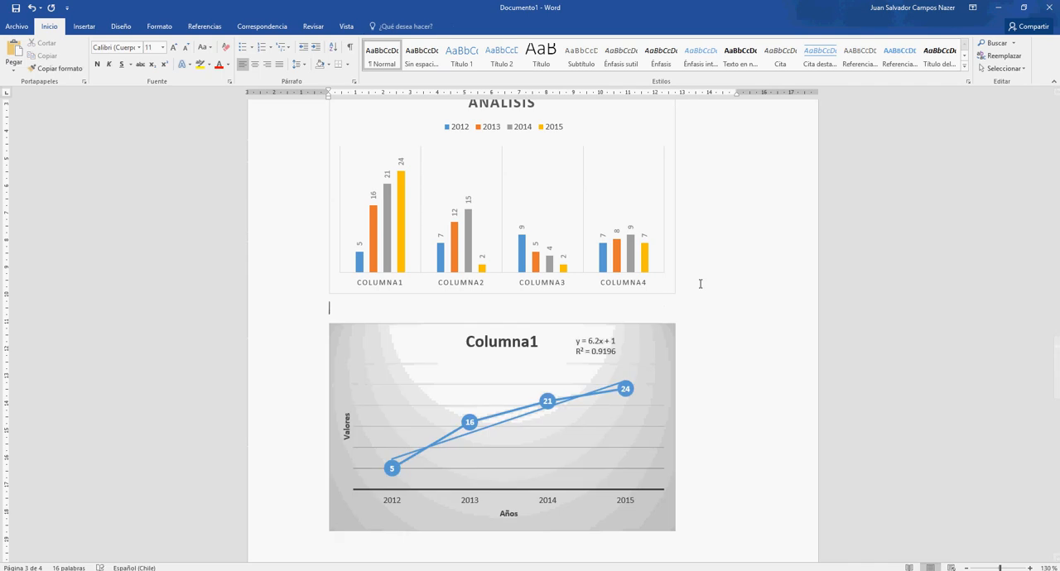
type("Se muestra cada columna con sus diferentes ten")
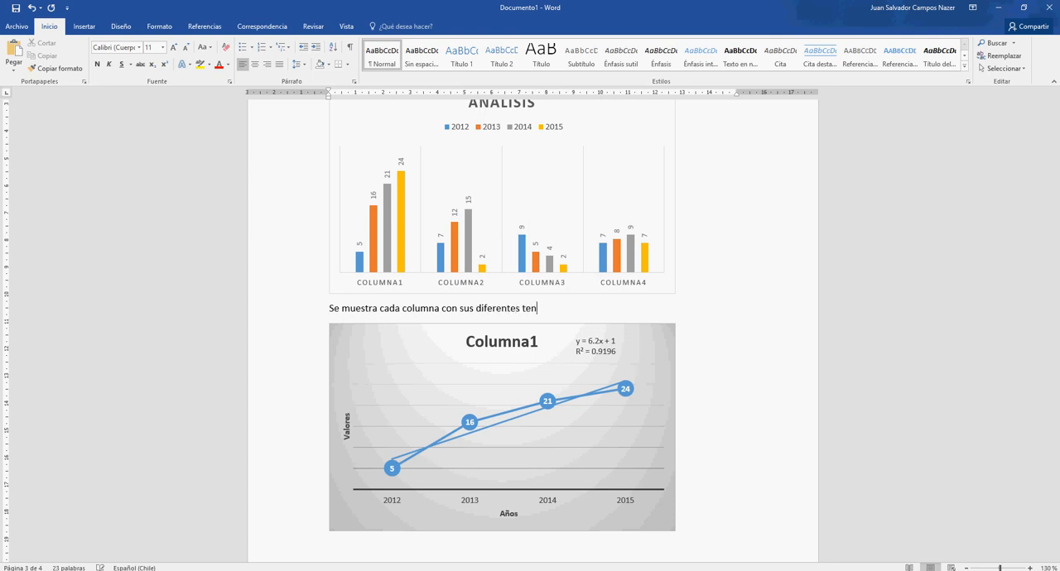
type("dencias de alza y decrecimien")
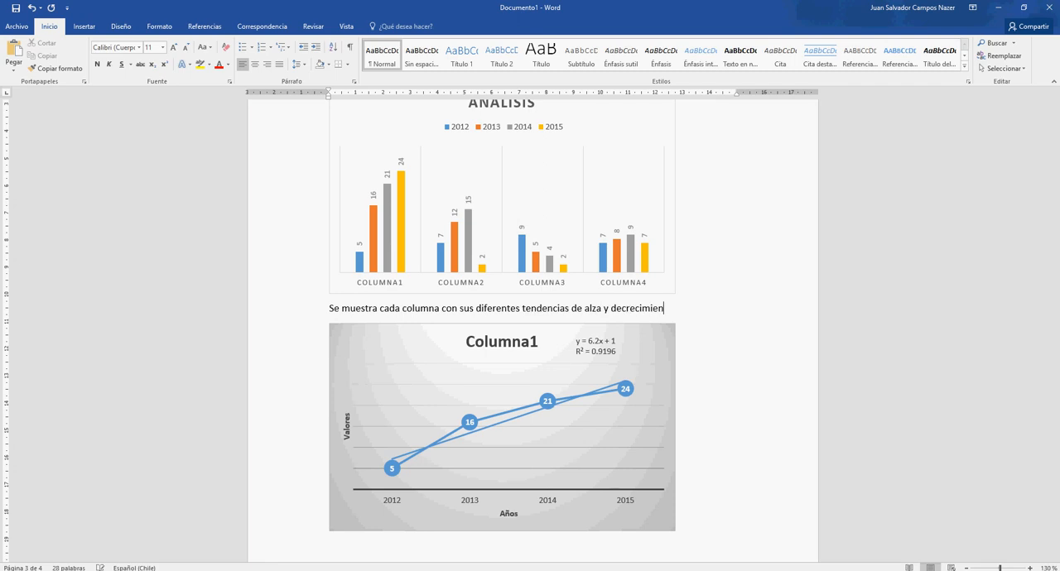
type("to respecto a los distintos años de estudio.")
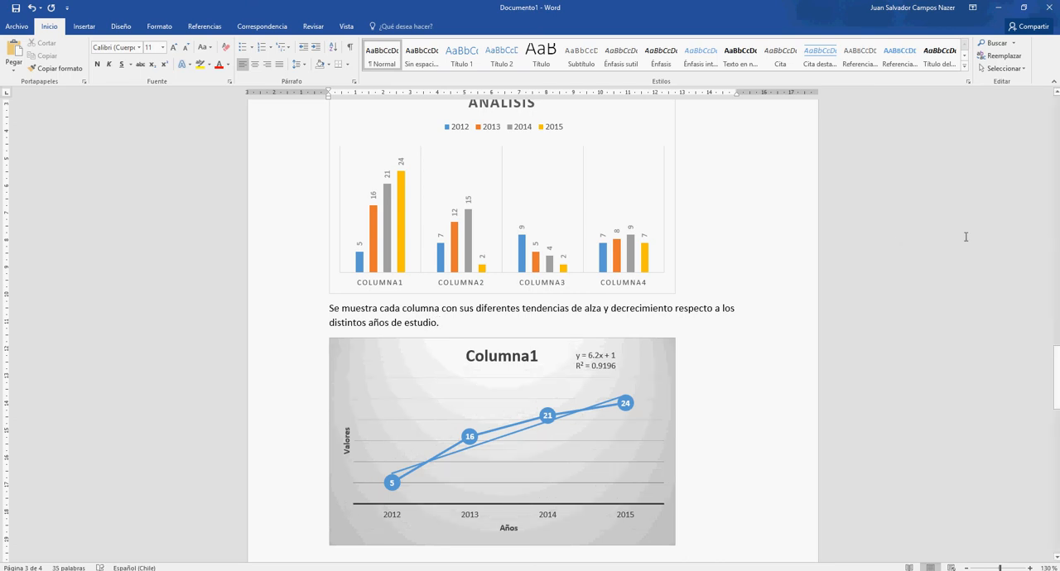
- Insert a table of contents in the "Tabla automática 1" format ahead of the Desarrollo heading
left_click_drag(1057, 377, 1057, 237)
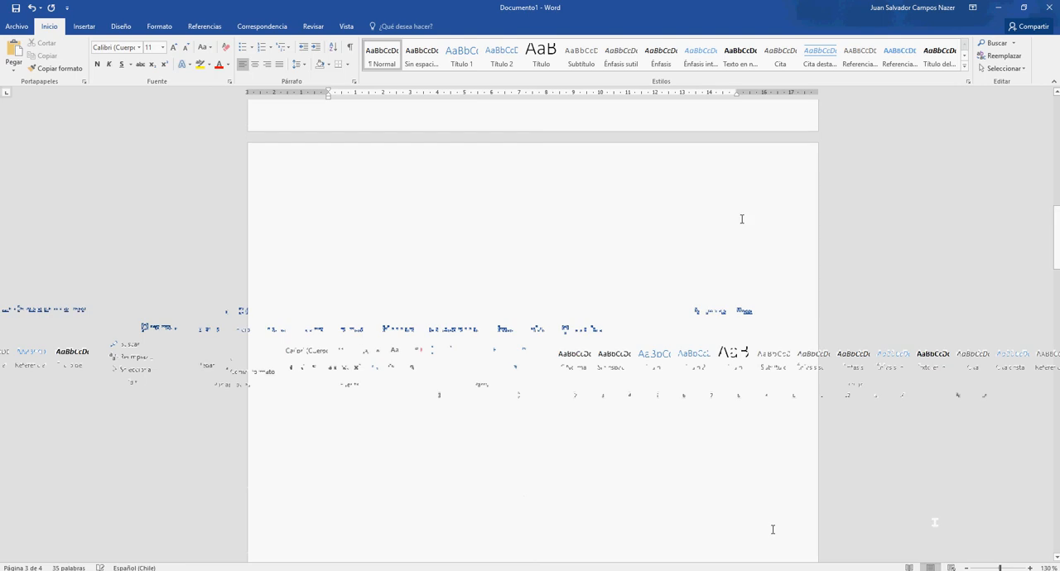
left_click(492, 230)
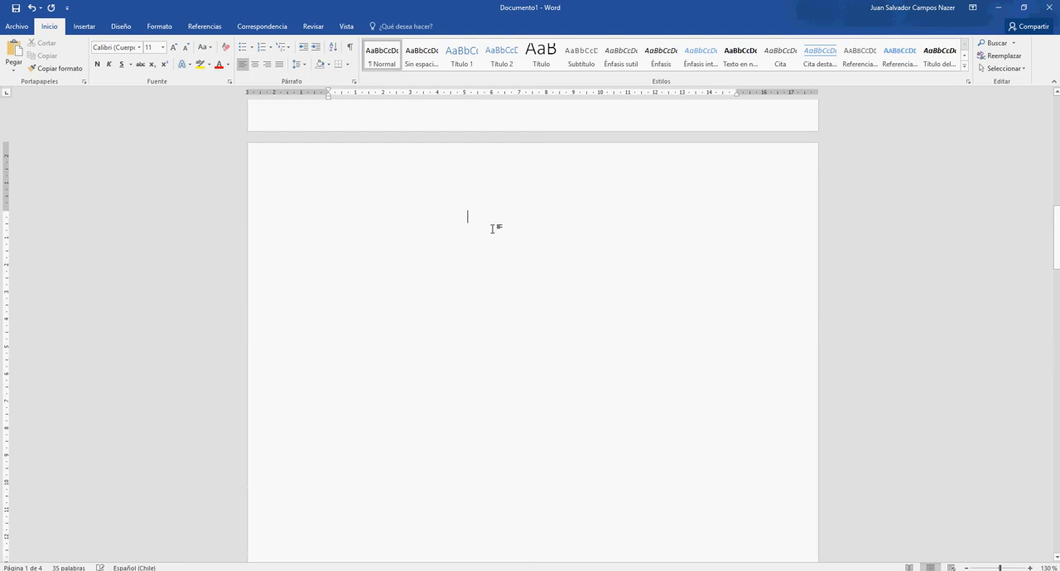
left_click(217, 28)
left_click(20, 68)
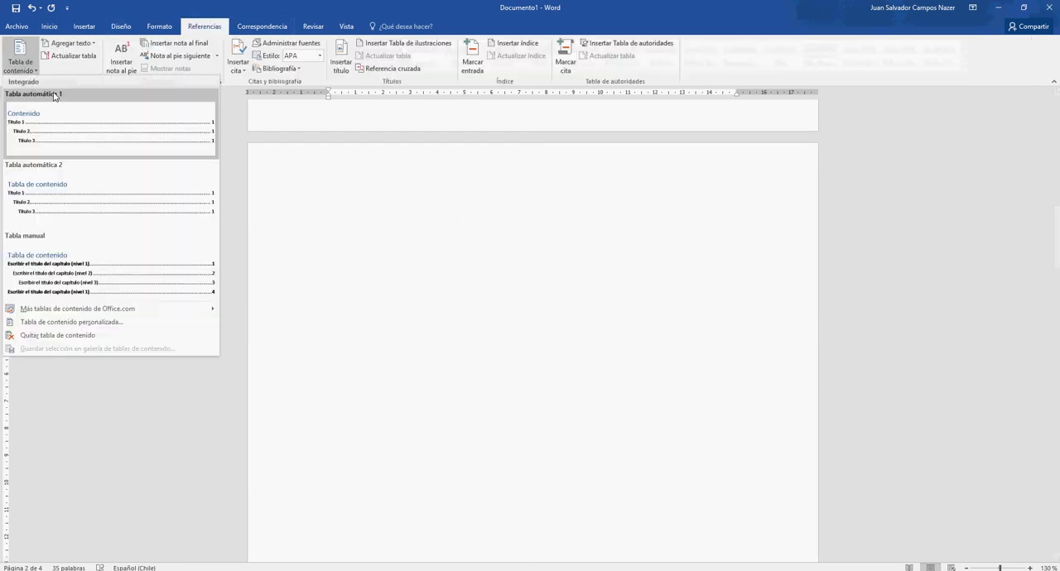
left_click(57, 107)
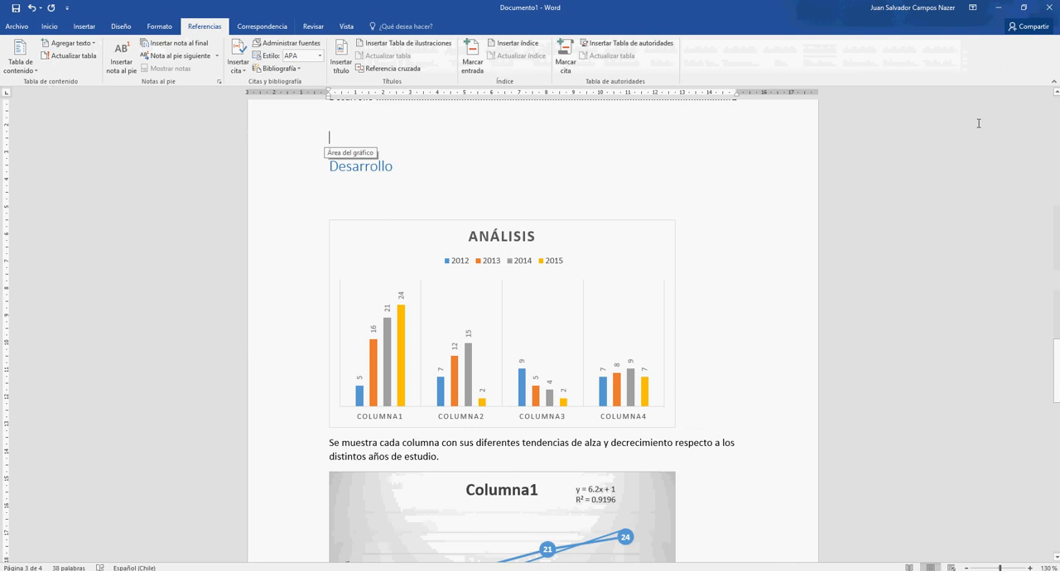
- Move the Contenido table of contents from above the Desarrollo heading to the blank second page and return to the cover page
left_click_drag(1057, 385, 1058, 333)
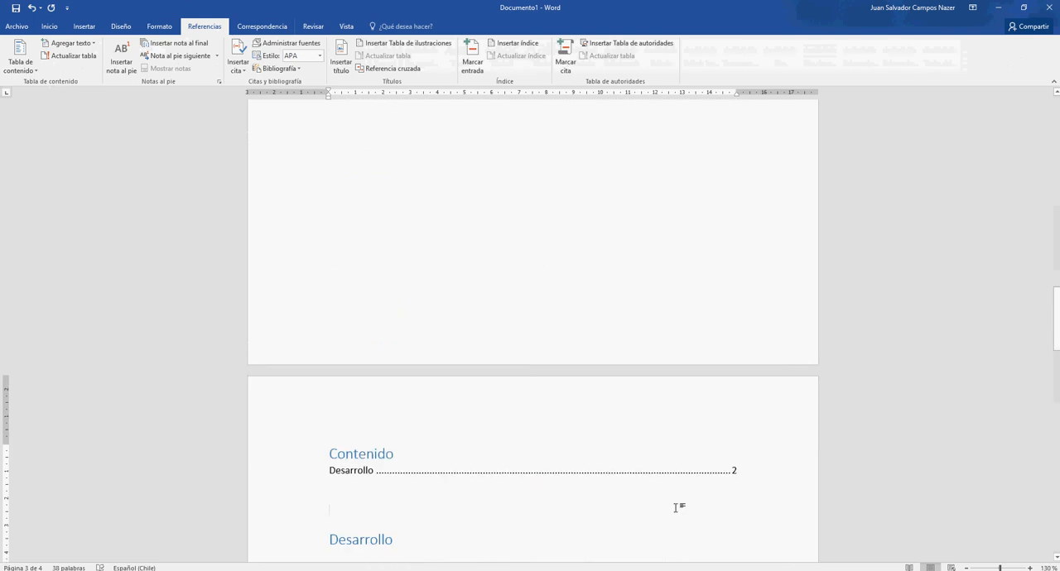
left_click(541, 469)
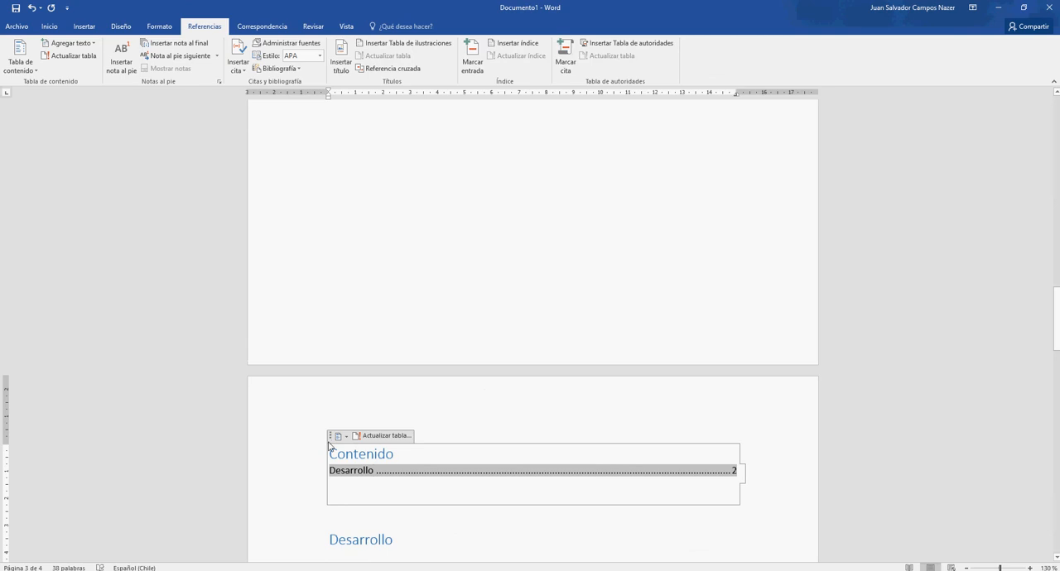
left_click_drag(330, 436, 340, 237)
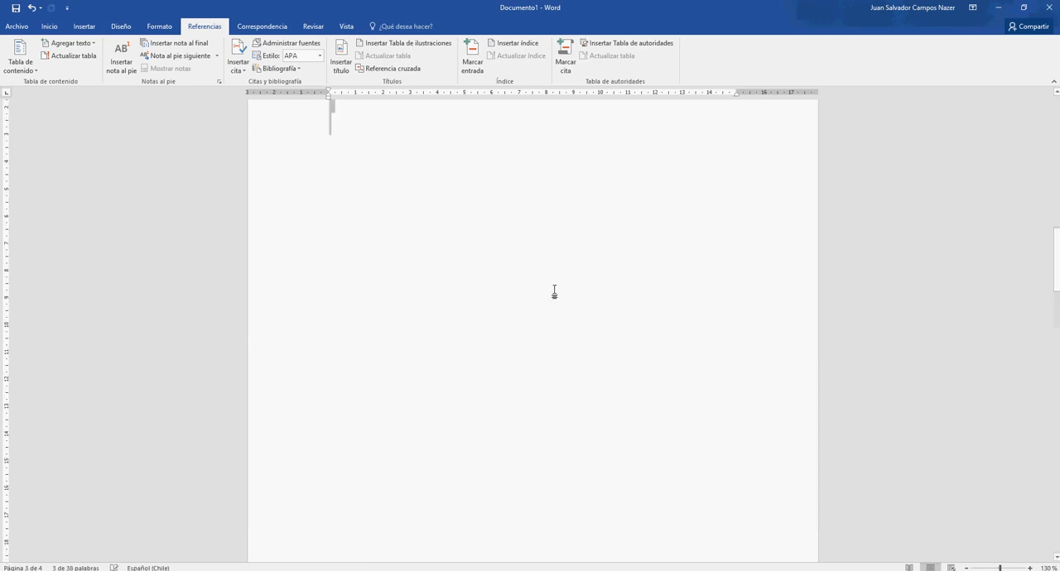
left_click_drag(1056, 279, 1038, 125)
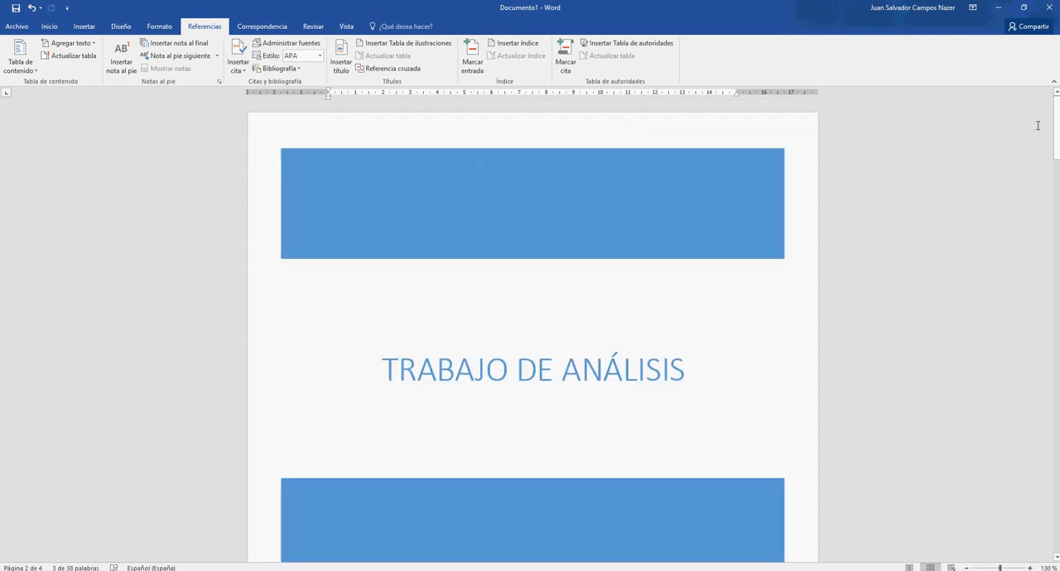